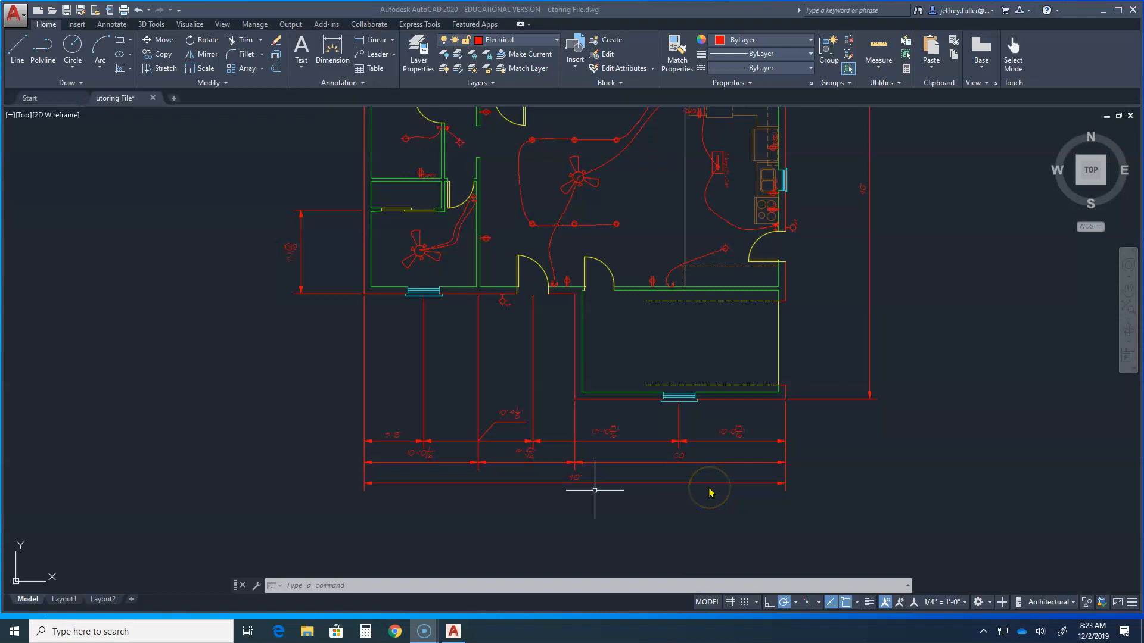
Minimize the Autodesk desktop app window that covers the floor plan.
scroll(709, 492, "up", 2)
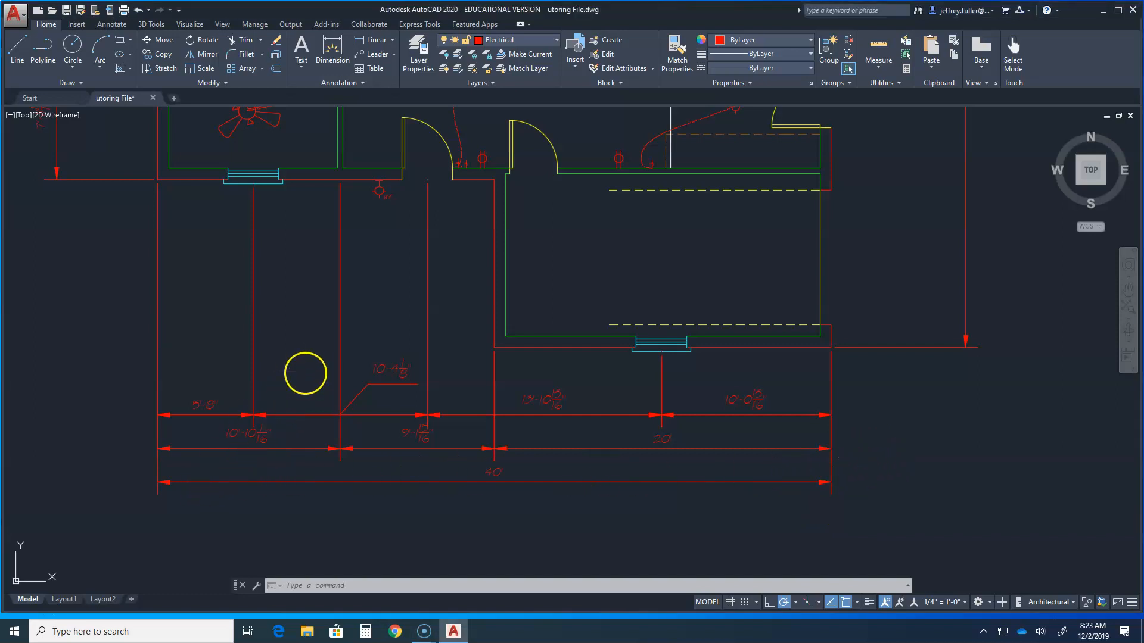
middle_click_drag(369, 510, 419, 405)
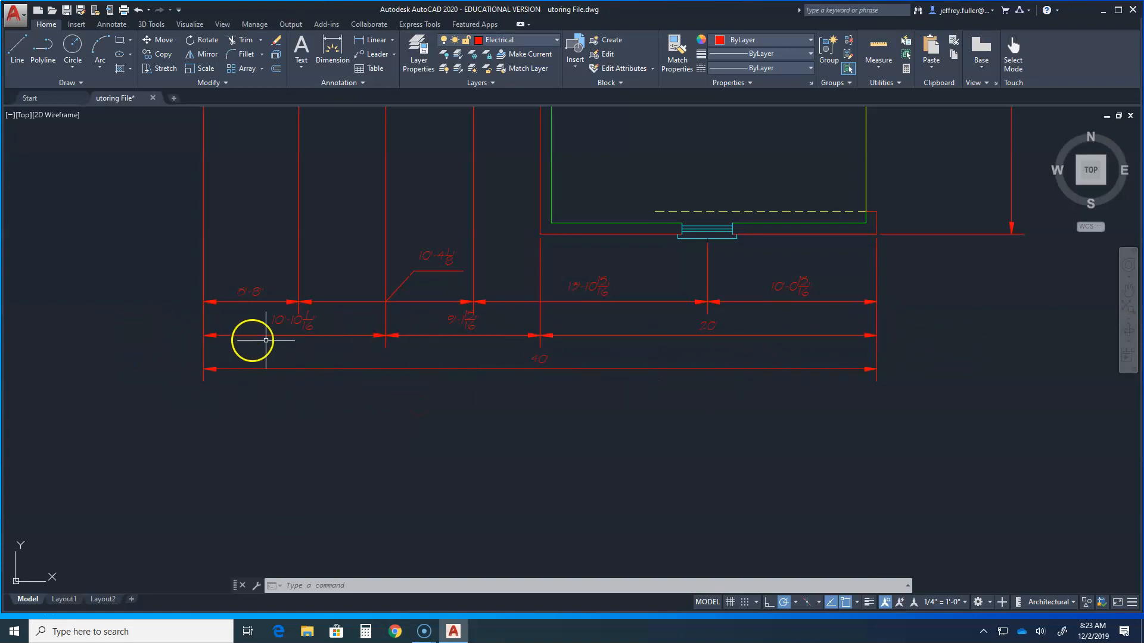
middle_click_drag(464, 484, 454, 562)
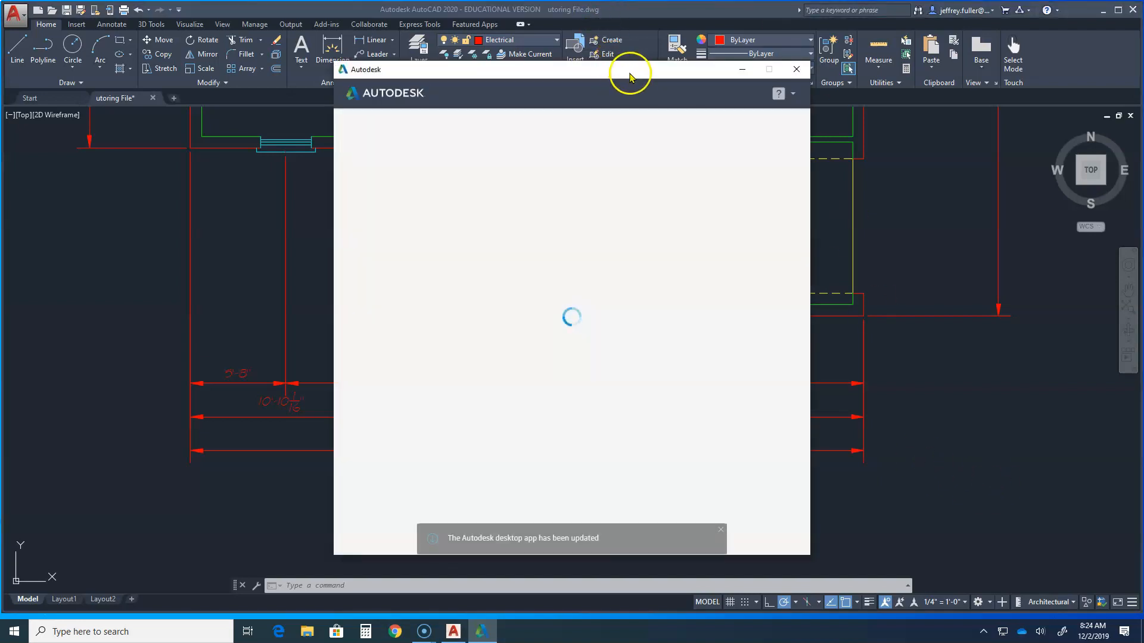
left_click(740, 73)
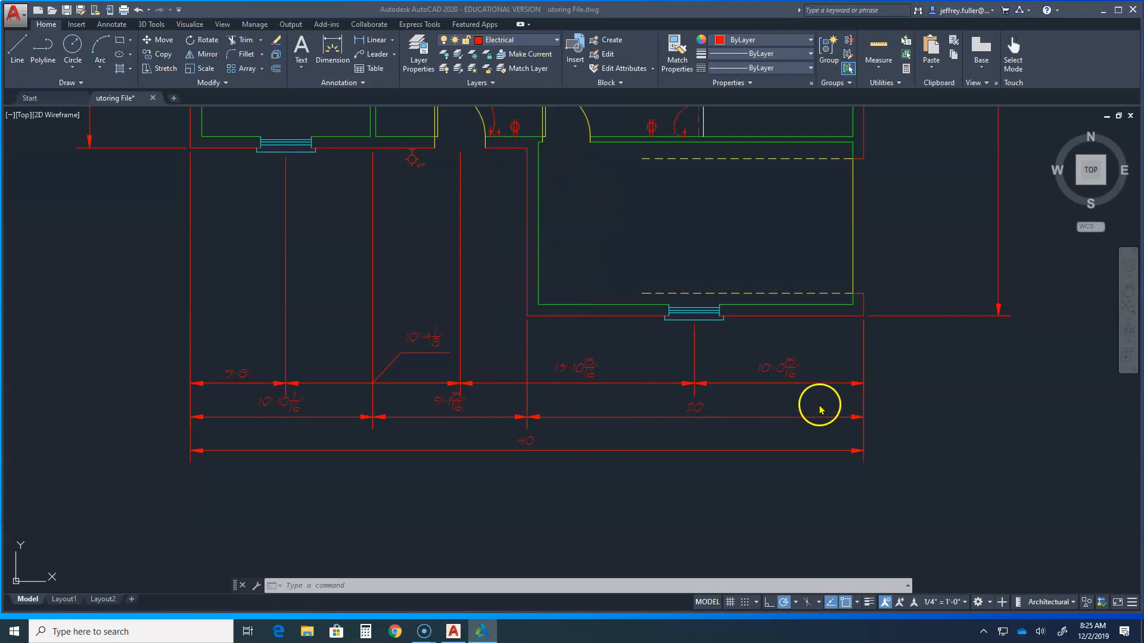
Examine where the dimension extension lines meet the garage's lower-left exterior corner.
scroll(465, 221, "up", 2)
scroll(466, 220, "down", 6)
scroll(417, 191, "up", 4)
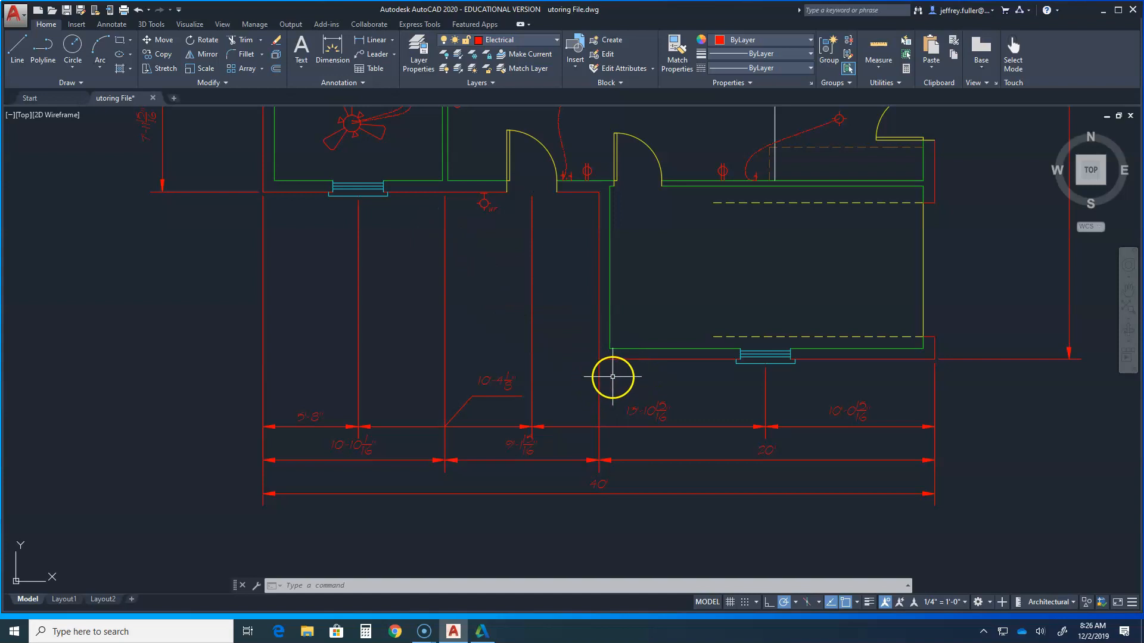
scroll(605, 376, "up", 4)
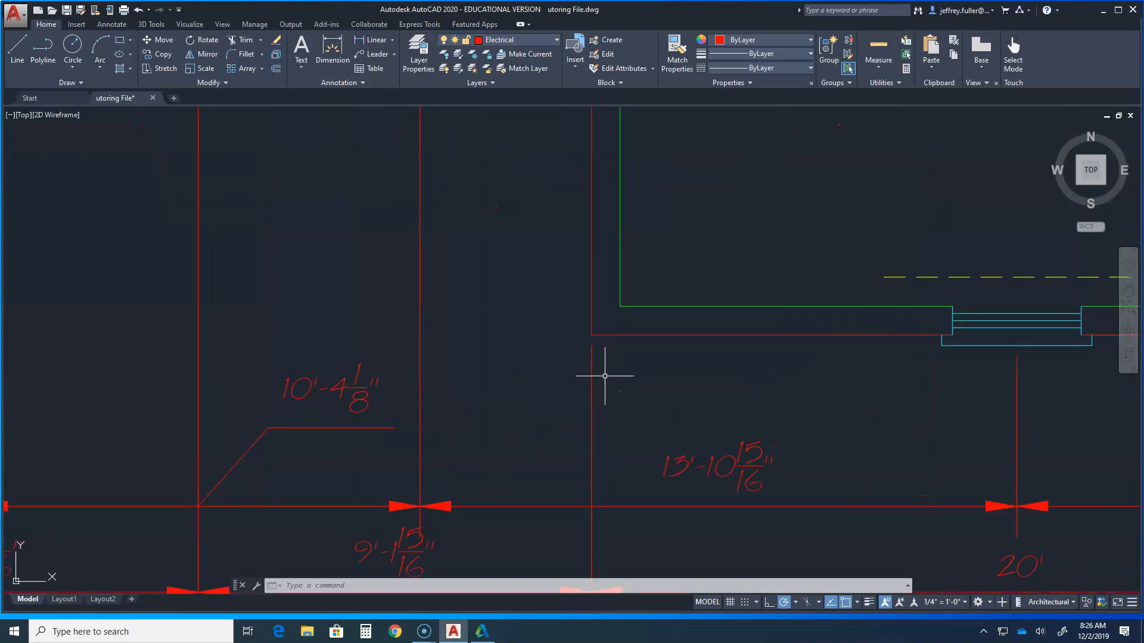
scroll(605, 376, "down", 5)
scroll(450, 236, "up", 5)
mouse_move(450, 236)
middle_mouse_down()
mouse_move(505, 449)
mouse_move(496, 303)
middle_mouse_up()
scroll(505, 449, "down", 6)
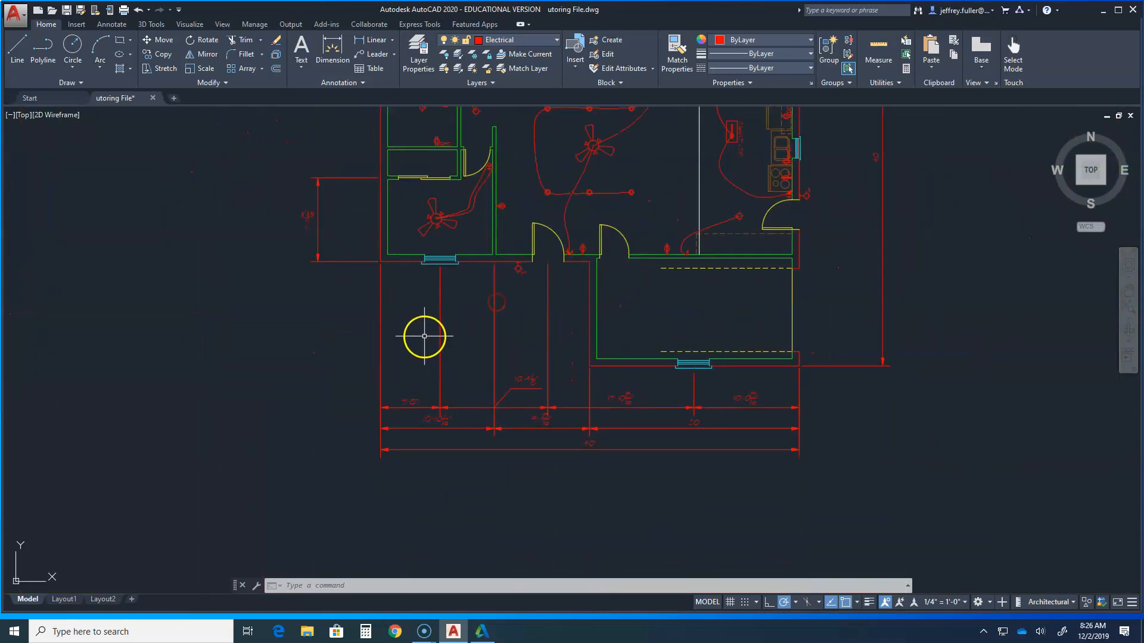
Examine the three stacked rows of dimensions below the plan, starting from the house's lower-left exterior corner.
scroll(493, 358, "up", 1)
scroll(519, 408, "up", 2)
scroll(519, 407, "up", 1)
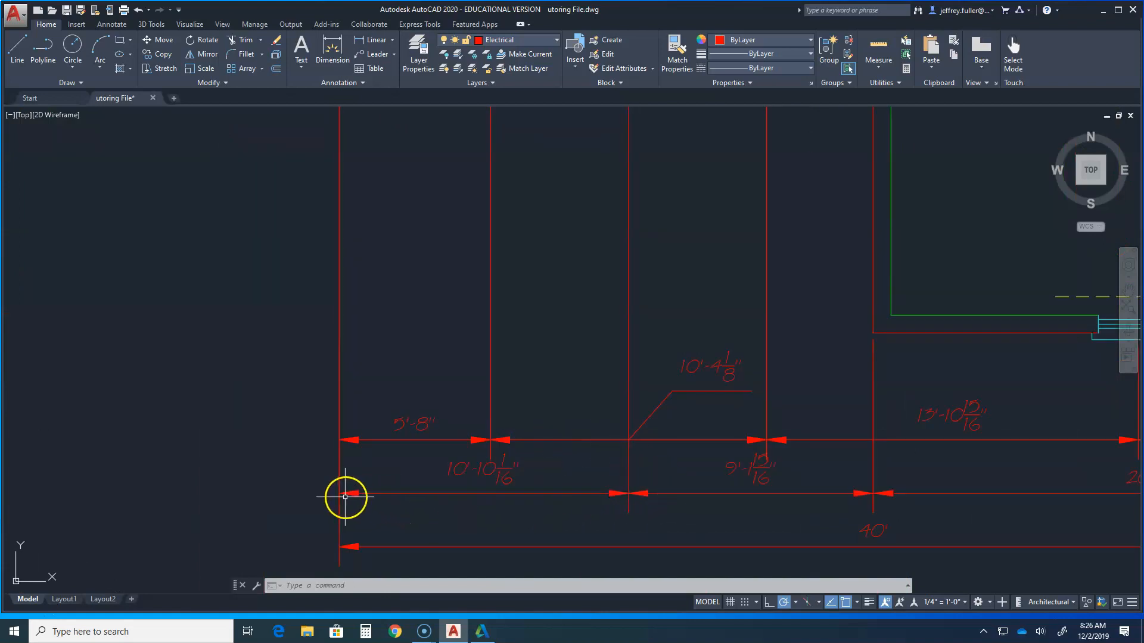
scroll(343, 495, "down", 2)
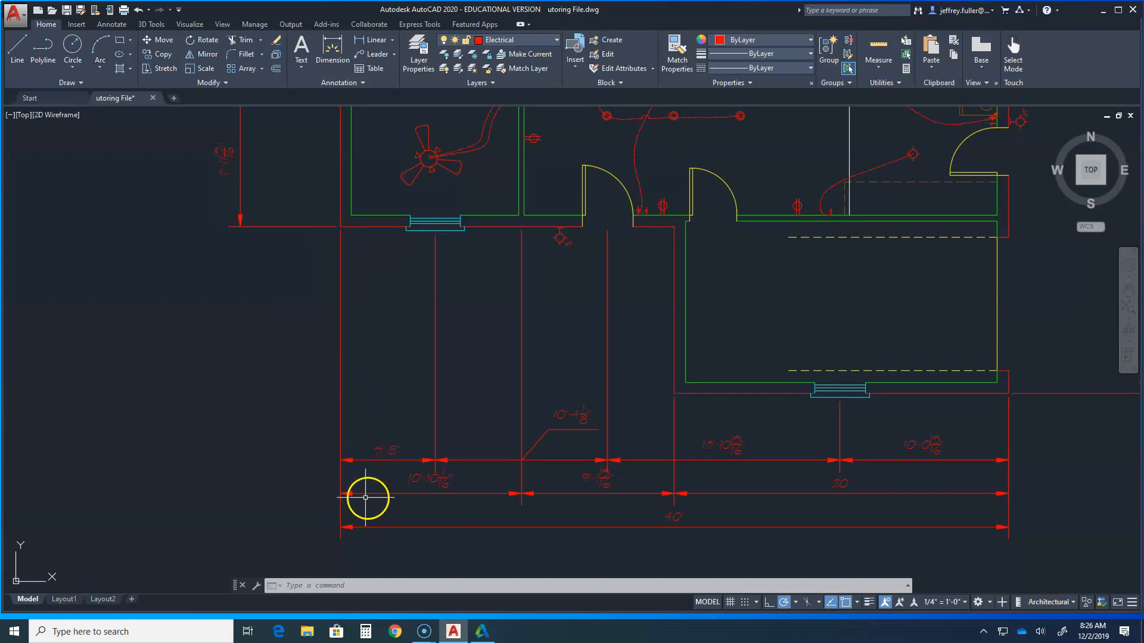
scroll(402, 504, "up", 2)
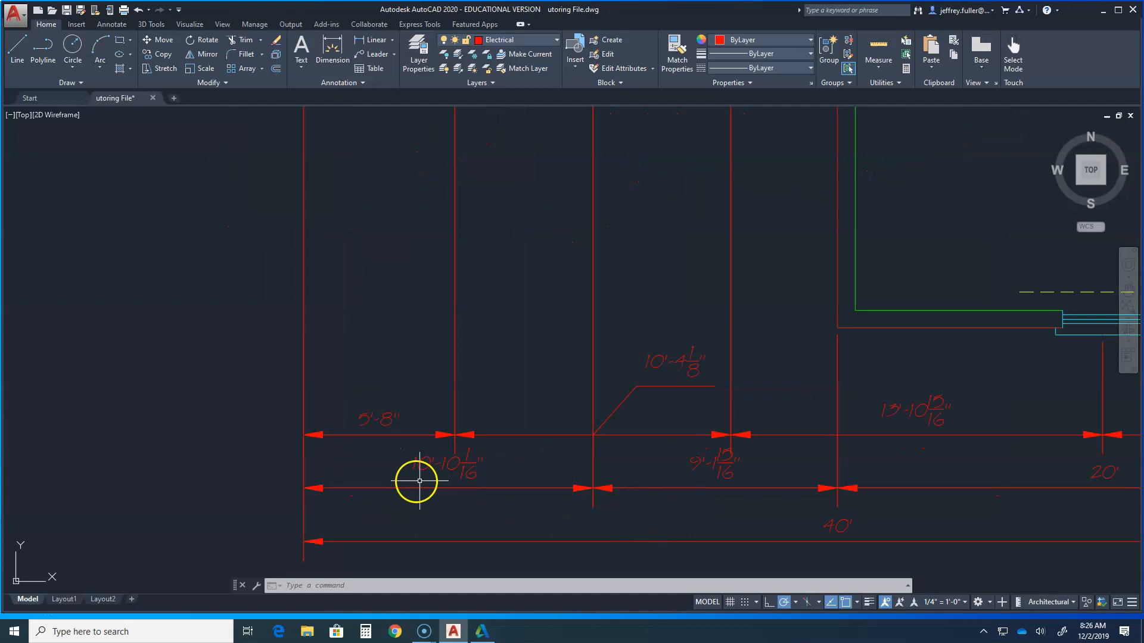
scroll(542, 487, "down", 4)
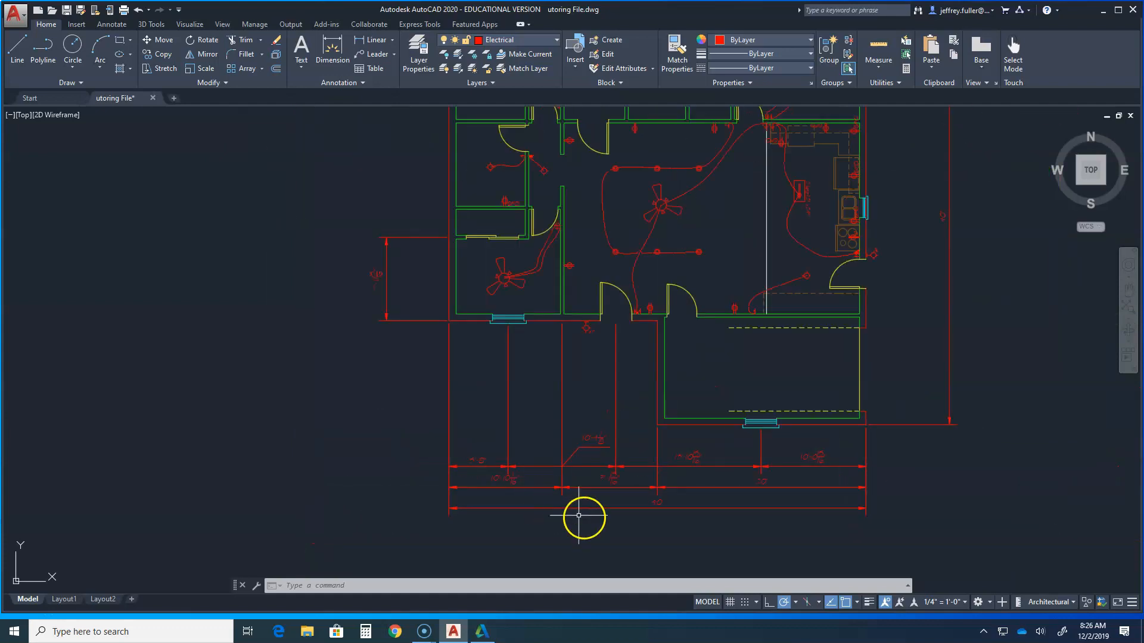
middle_click_drag(399, 421, 286, 401)
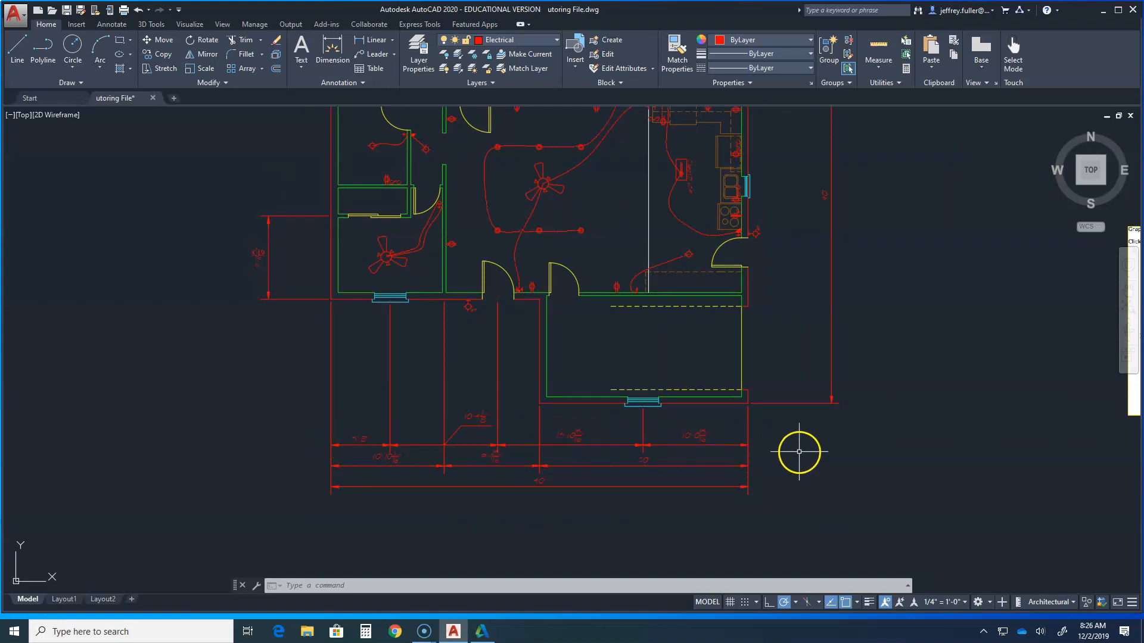
Examine how the innermost dimension row locates the window and door centers, compared with the wall and overall dimension rows beneath it.
scroll(765, 445, "up", 2)
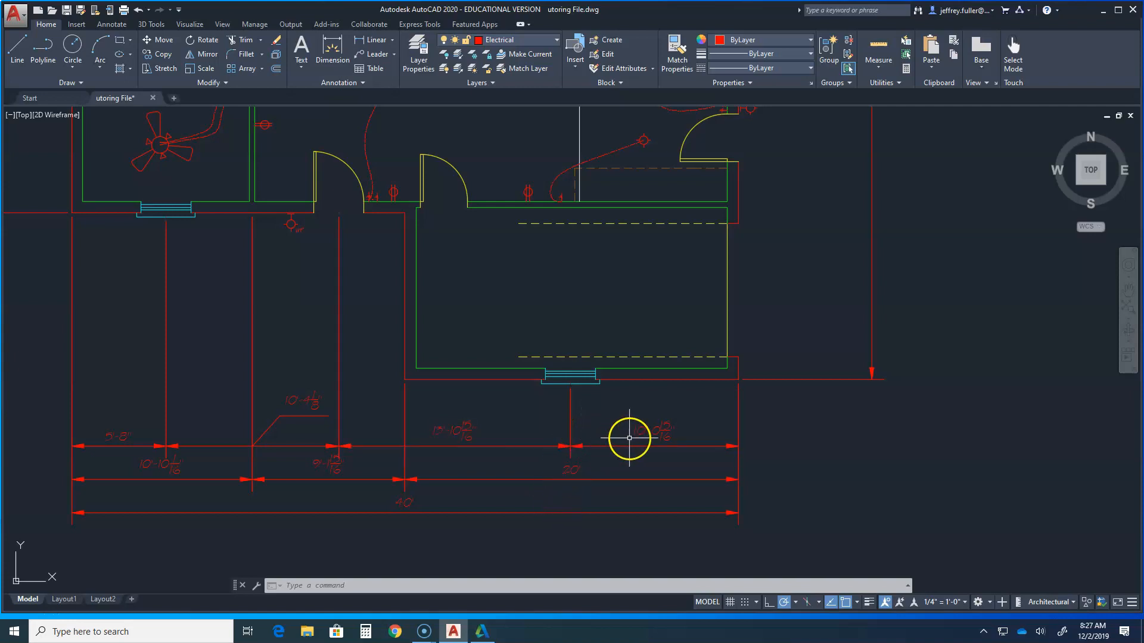
left_click(567, 451)
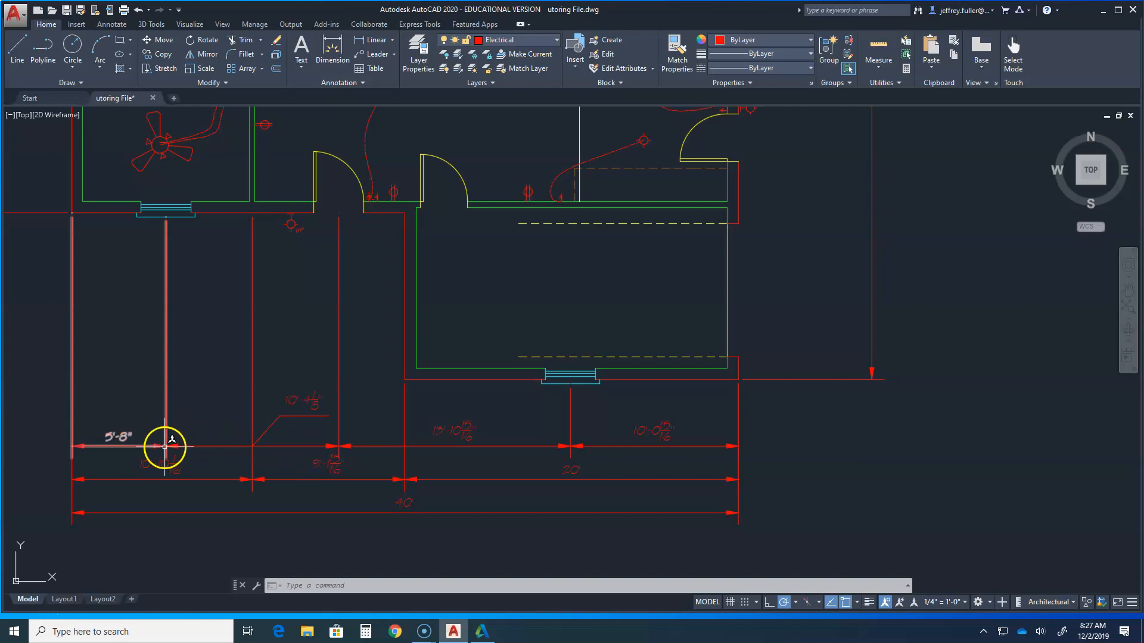
scroll(320, 456, "up", 3)
middle_click(320, 456)
middle_click(320, 456)
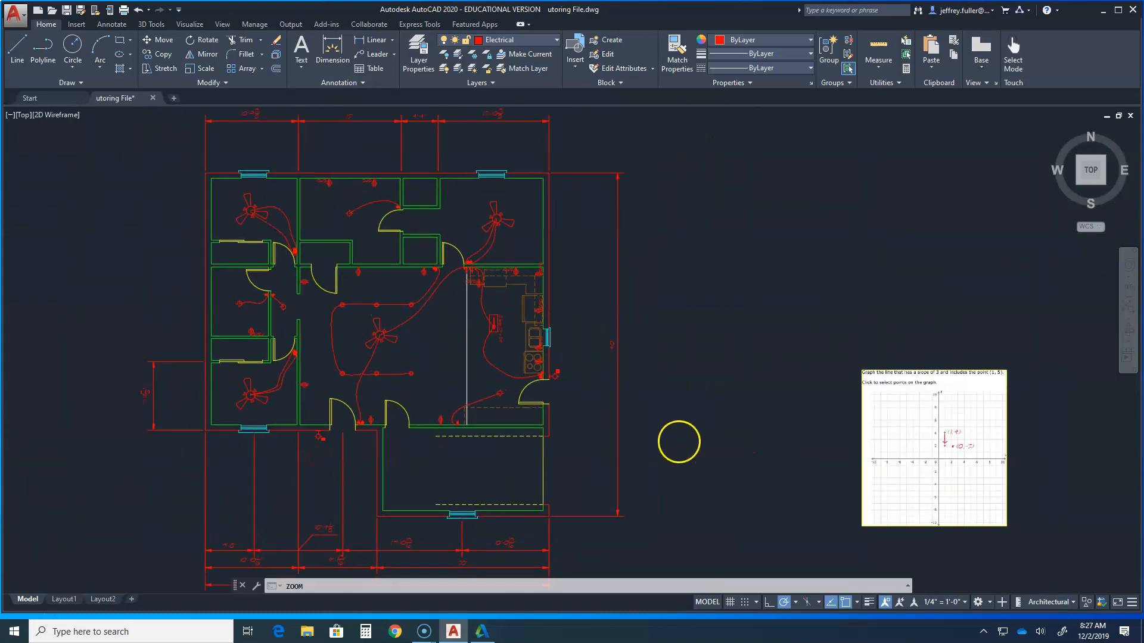
scroll(296, 539, "down", 5)
middle_click(296, 541)
middle_click(296, 542)
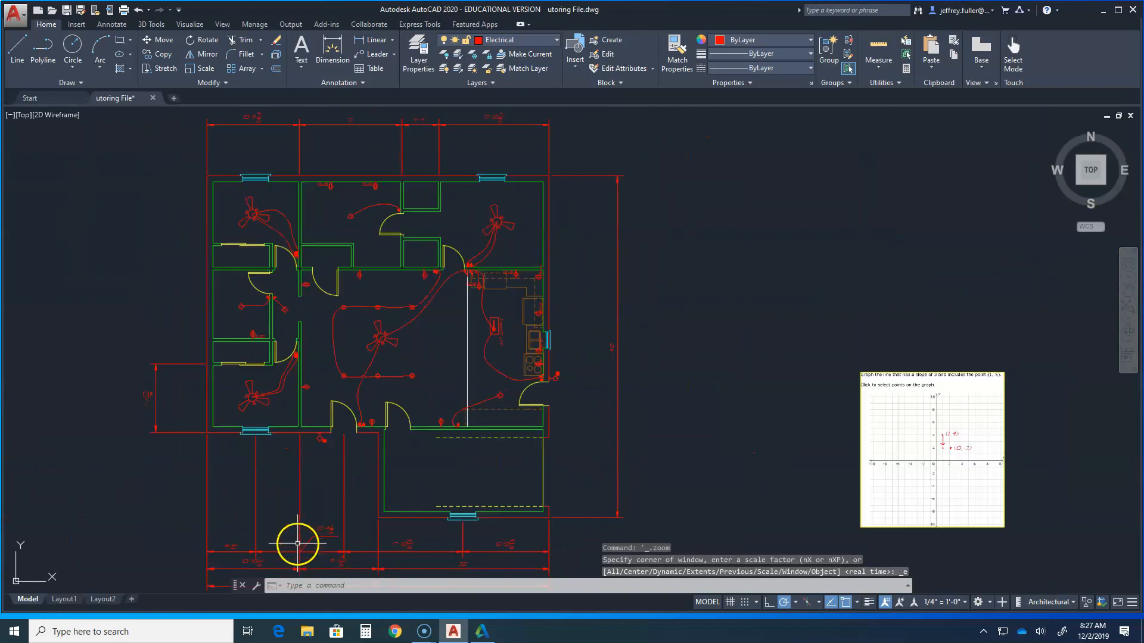
scroll(297, 543, "up", 3)
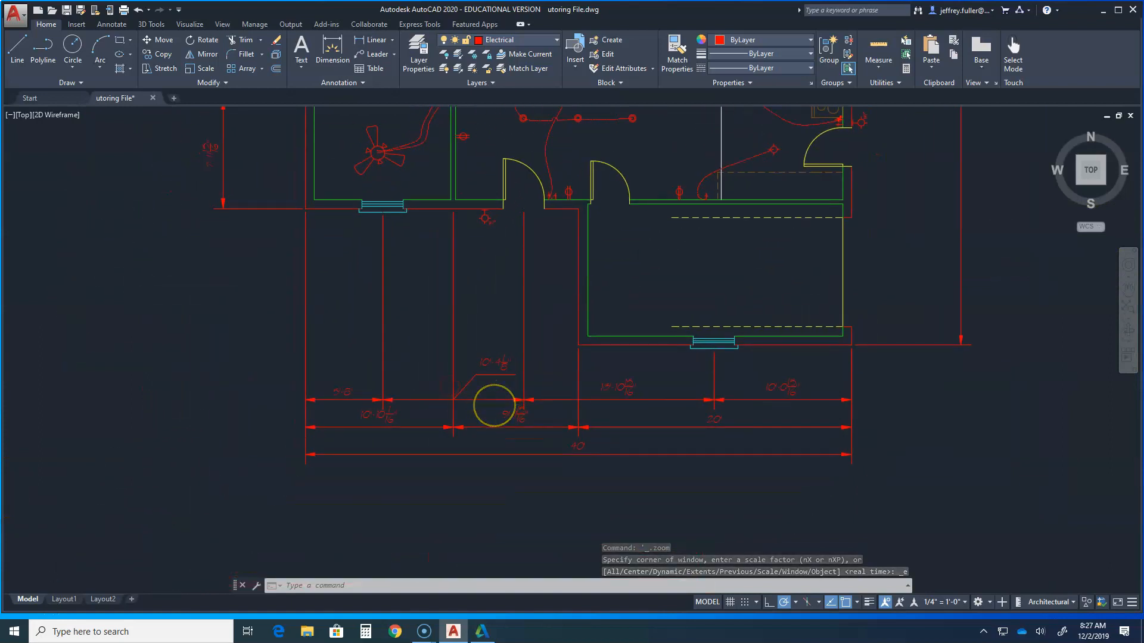
scroll(494, 406, "up", 2)
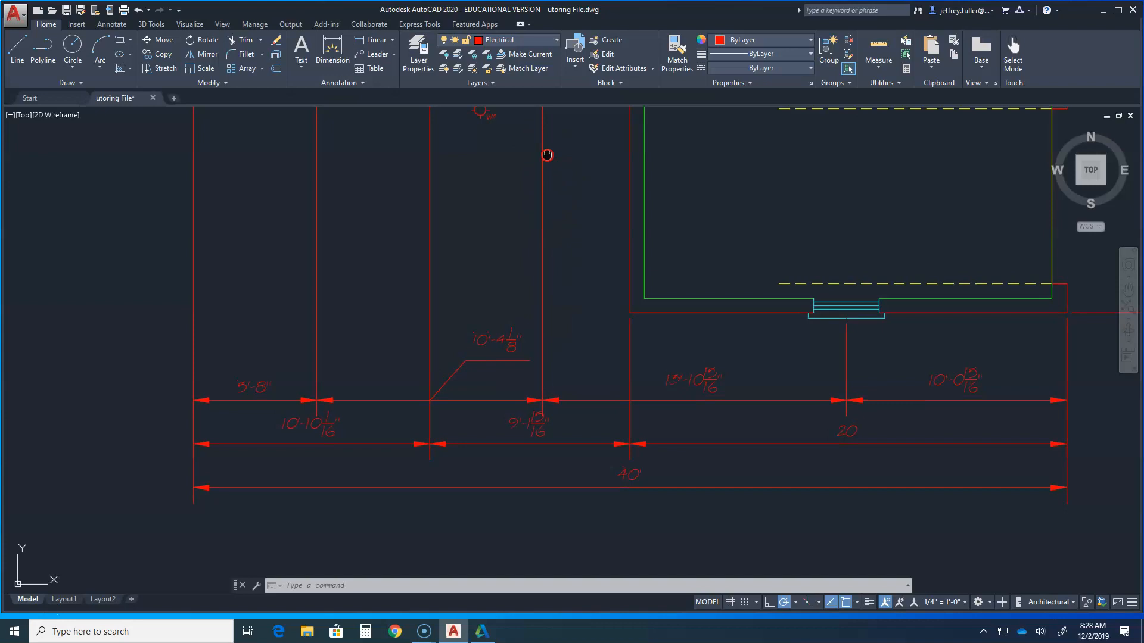
middle_click_drag(544, 153, 584, 294)
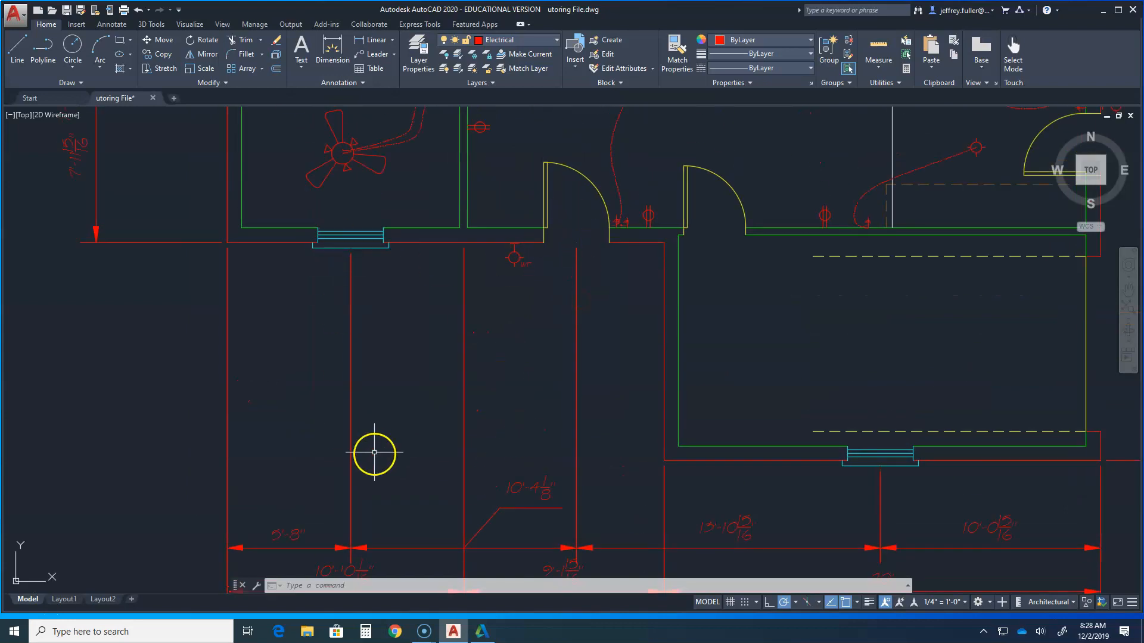
middle_click(340, 535)
middle_click(339, 534)
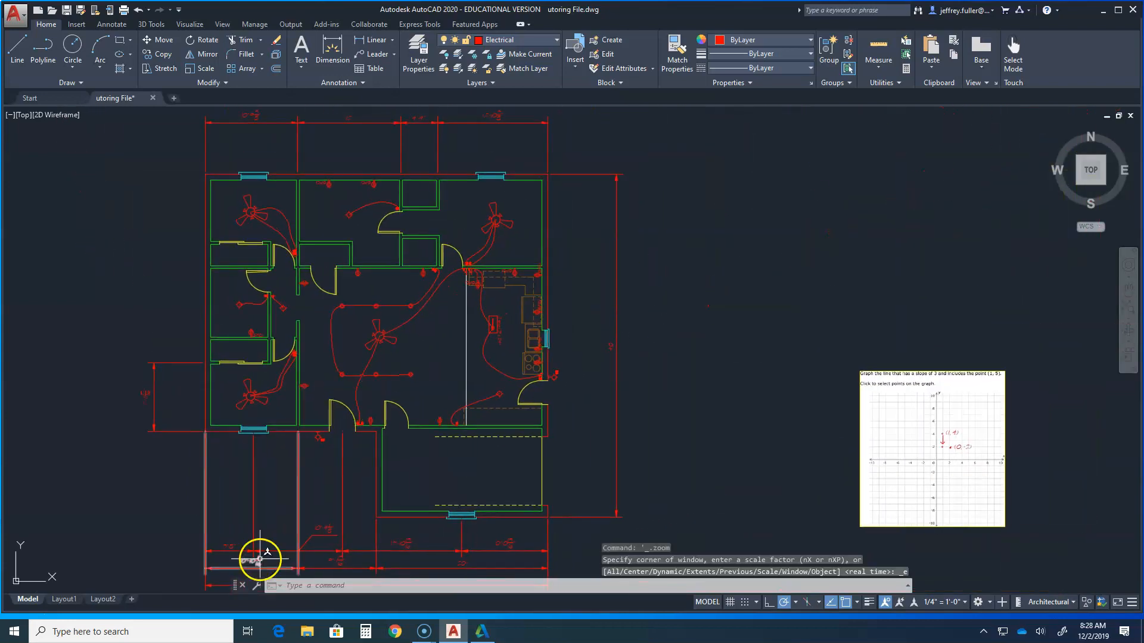
scroll(251, 560, "down", 4)
scroll(250, 561, "up", 5)
mouse_move(250, 560)
middle_mouse_down()
mouse_move(374, 427)
mouse_move(528, 402)
middle_mouse_up()
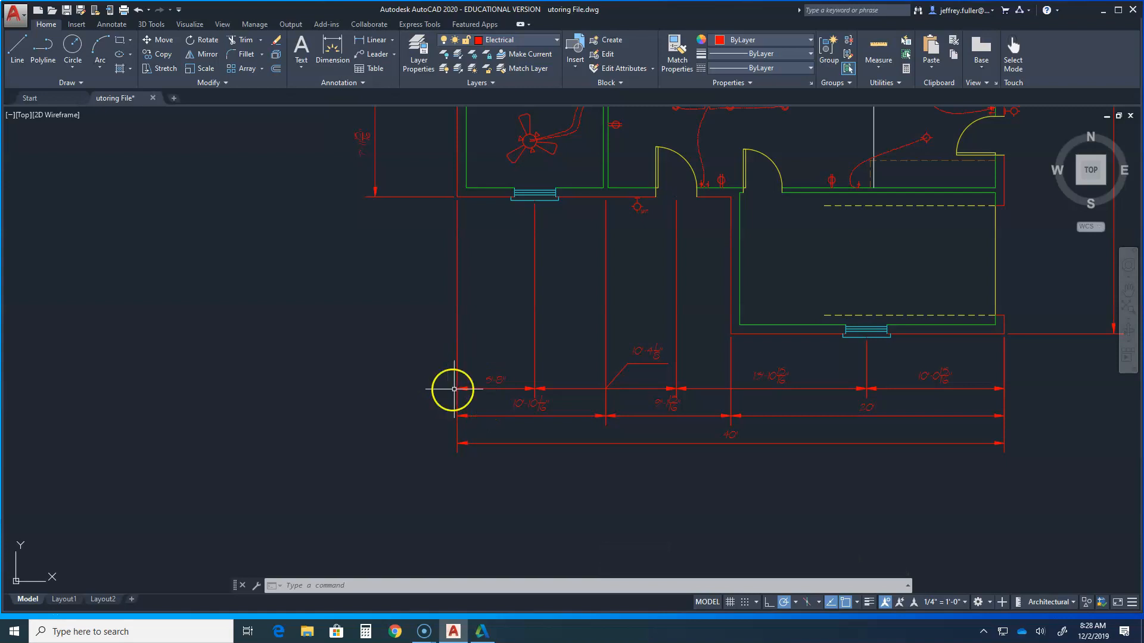
Examine the start points and gaps of the extension lines along the front exterior wall between the bedroom window and the entry door.
scroll(711, 495, "down", 2)
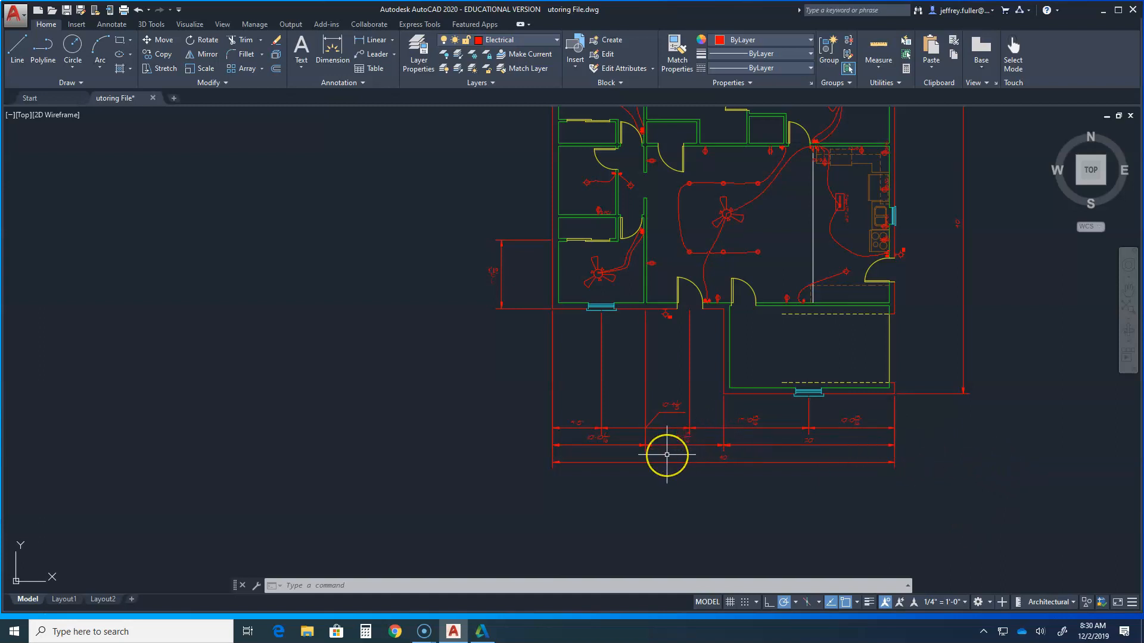
scroll(667, 454, "up", 4)
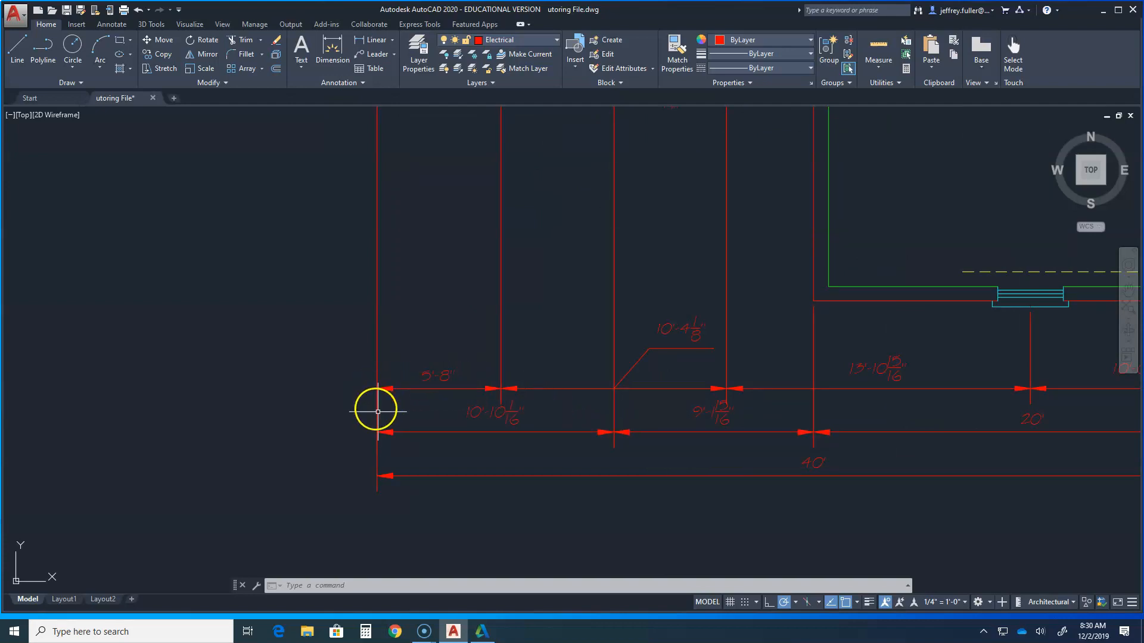
scroll(411, 468, "up", 2)
scroll(411, 468, "down", 4)
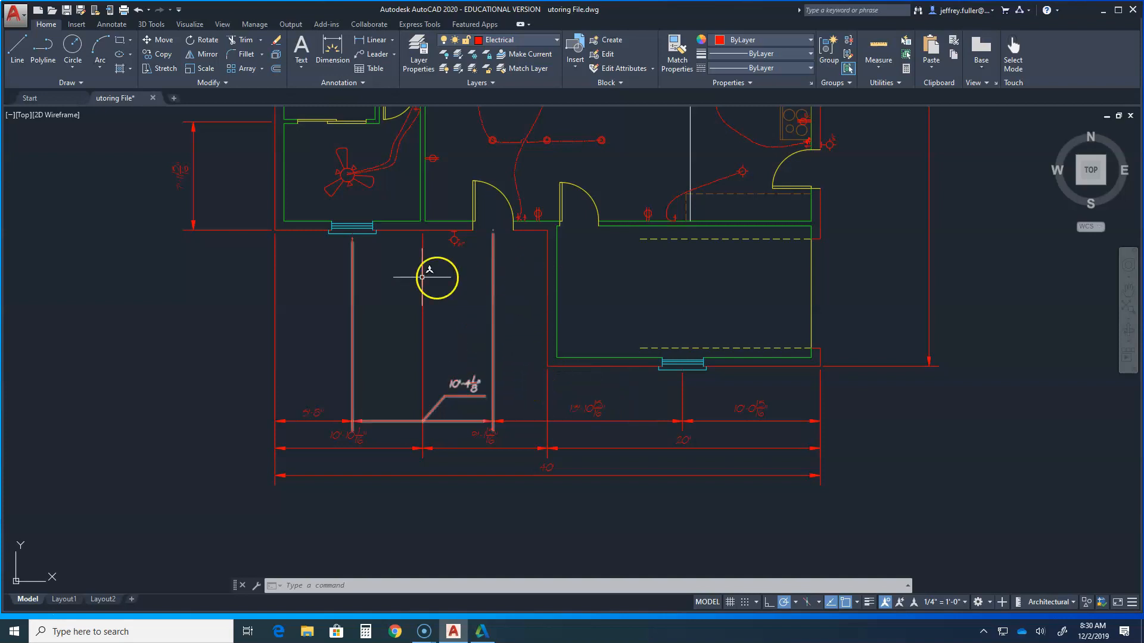
scroll(386, 246, "up", 4)
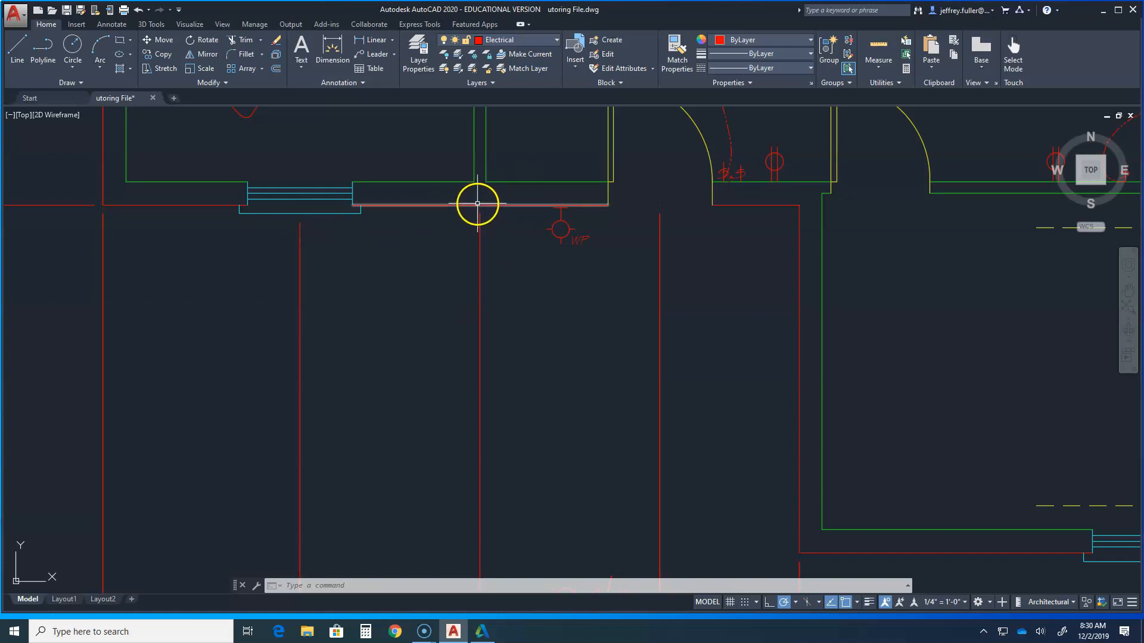
scroll(479, 223, "down", 2)
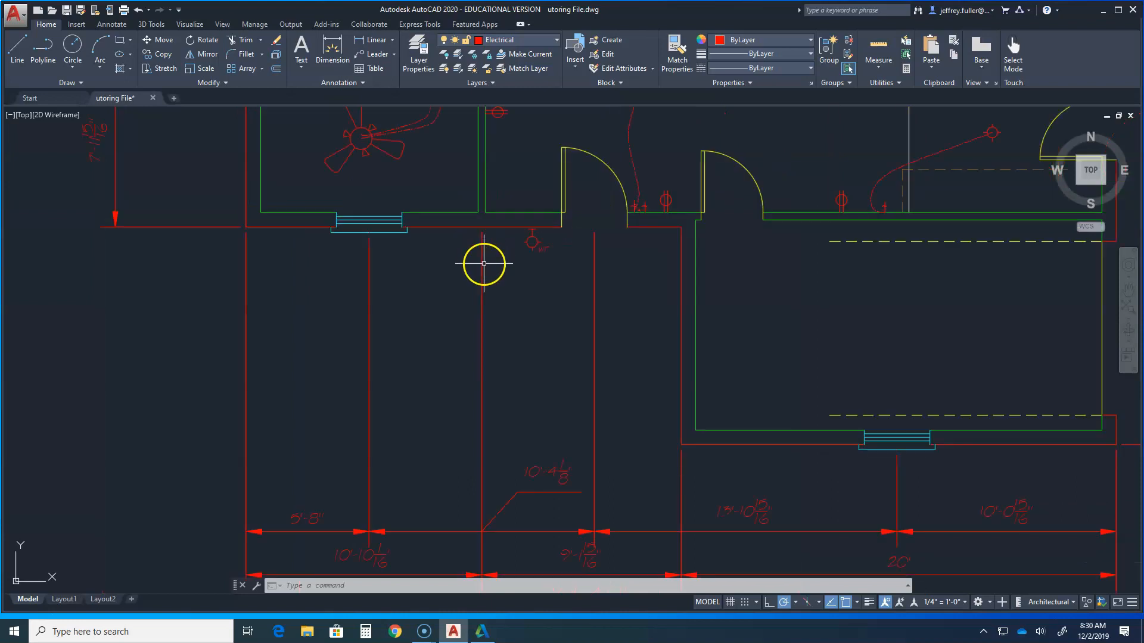
scroll(473, 233, "up", 4)
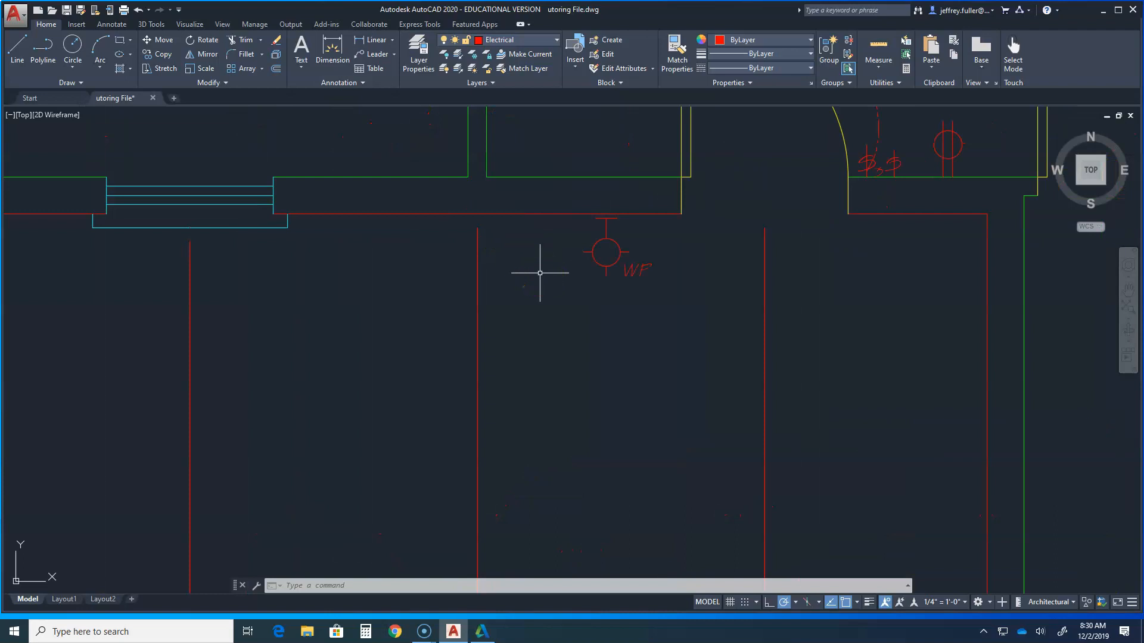
scroll(438, 271, "down", 2)
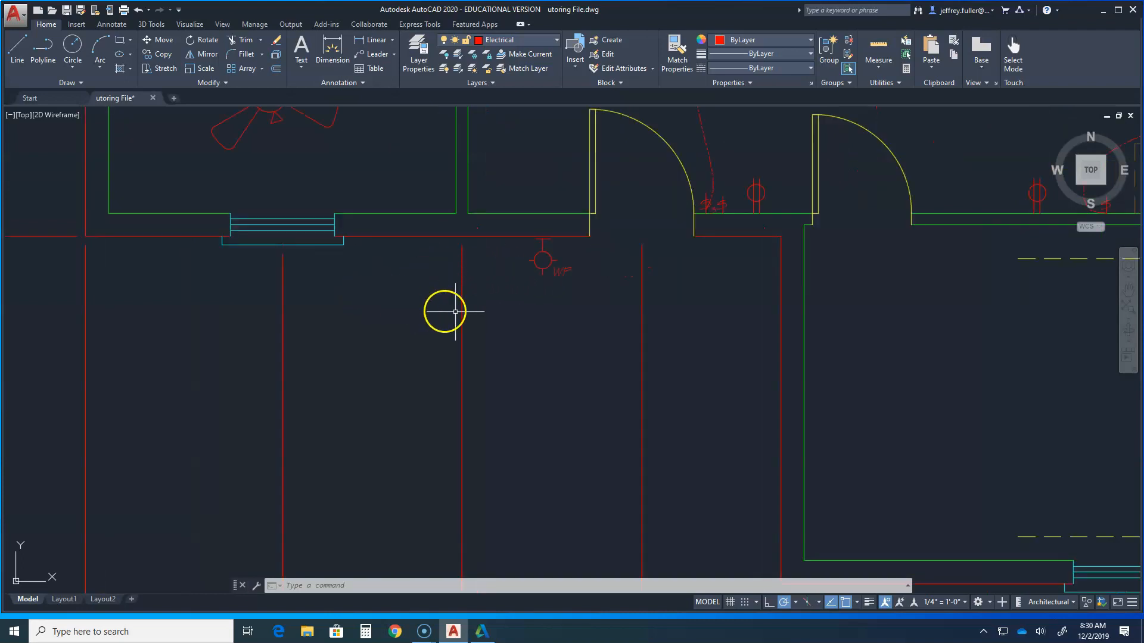
scroll(331, 277, "down", 2)
middle_click_drag(338, 299, 468, 308)
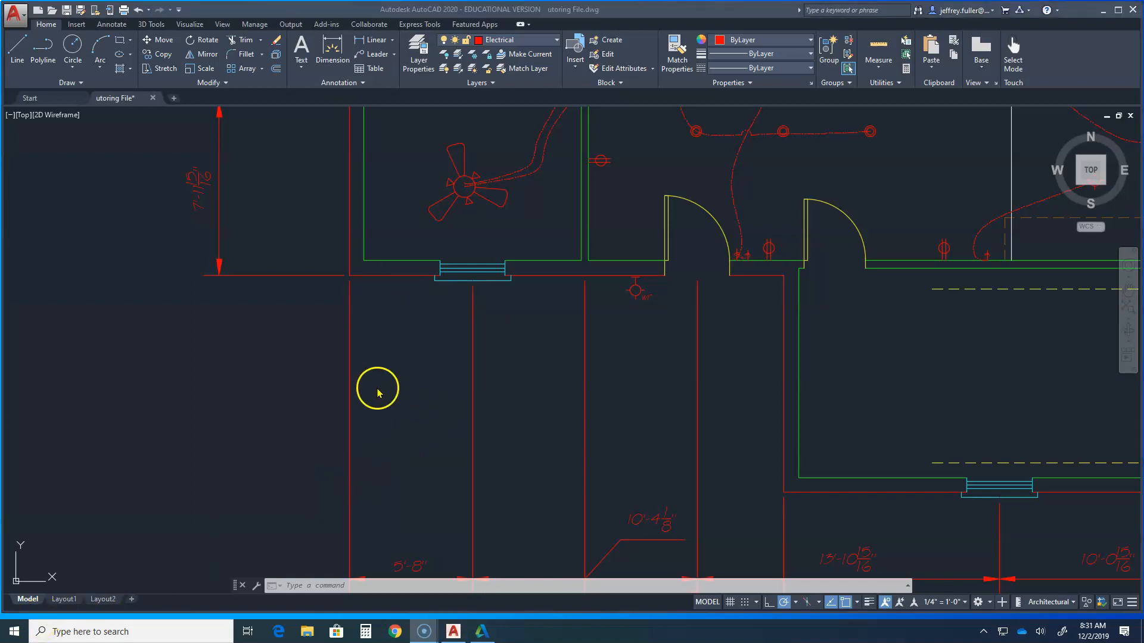
Open the Dimension Style Manager to view the drawing's dimension styles, and close it again.
scroll(395, 394, "down", 4)
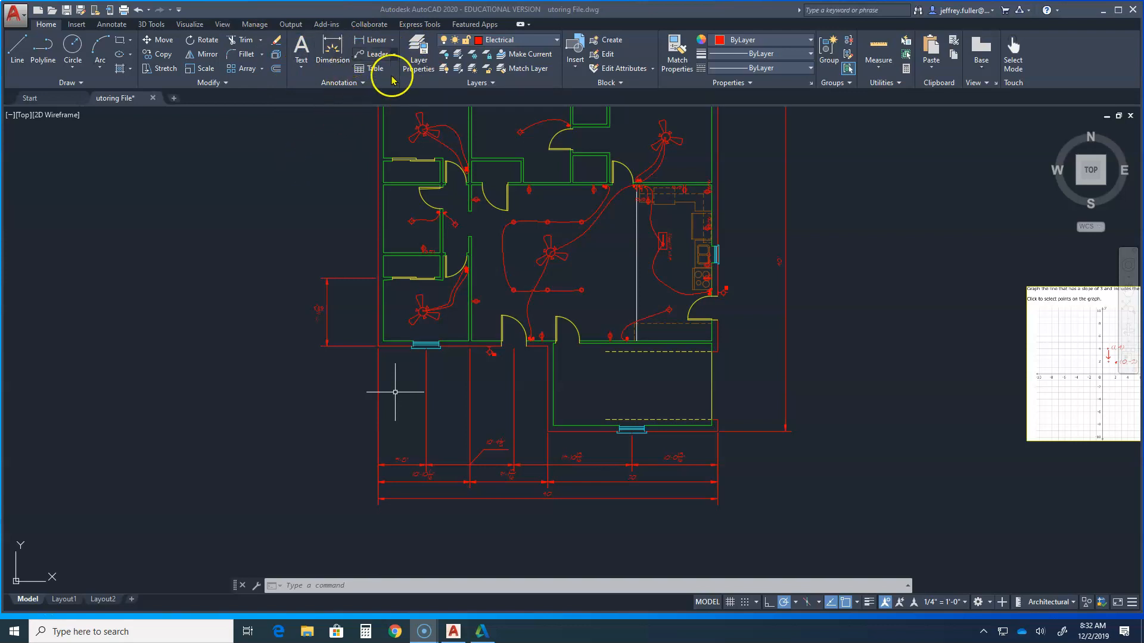
left_click(345, 83)
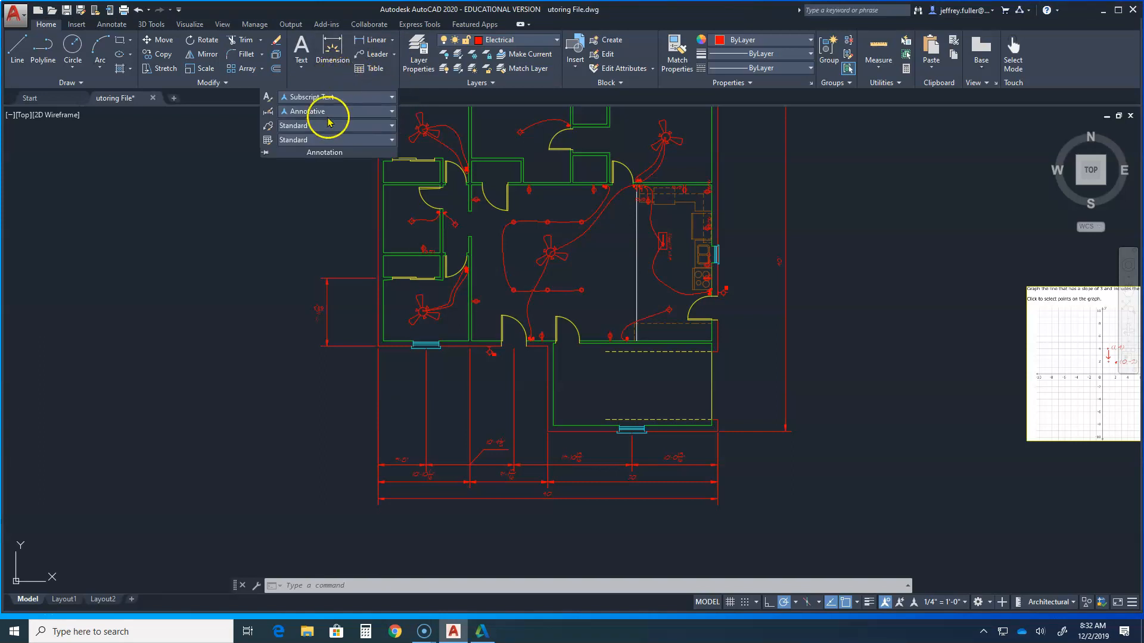
left_click(268, 98)
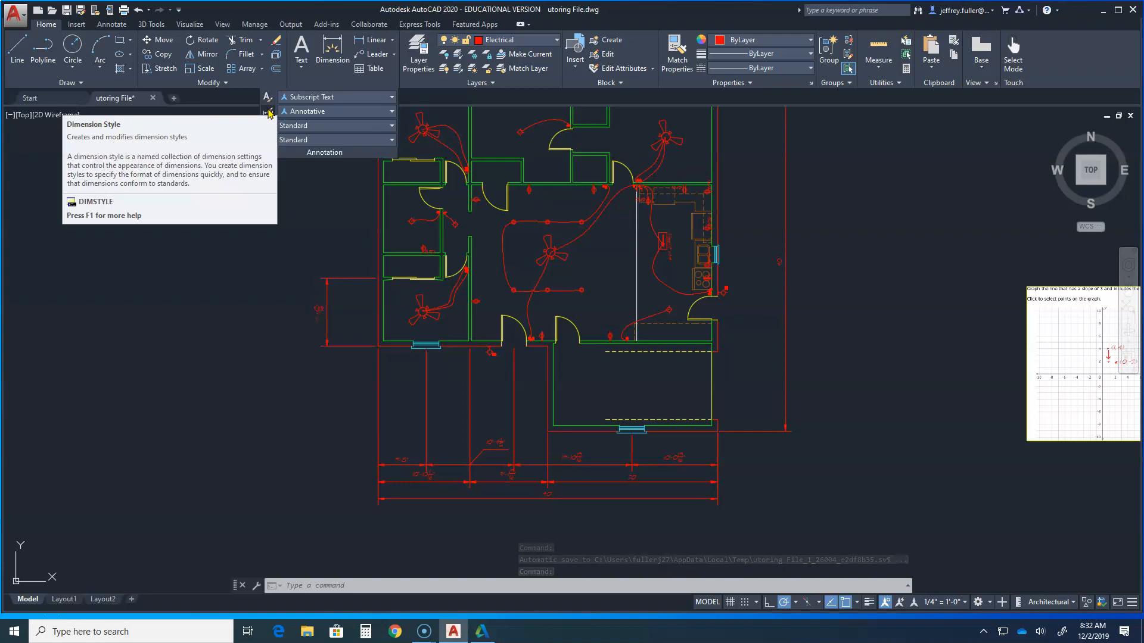
left_click(268, 112)
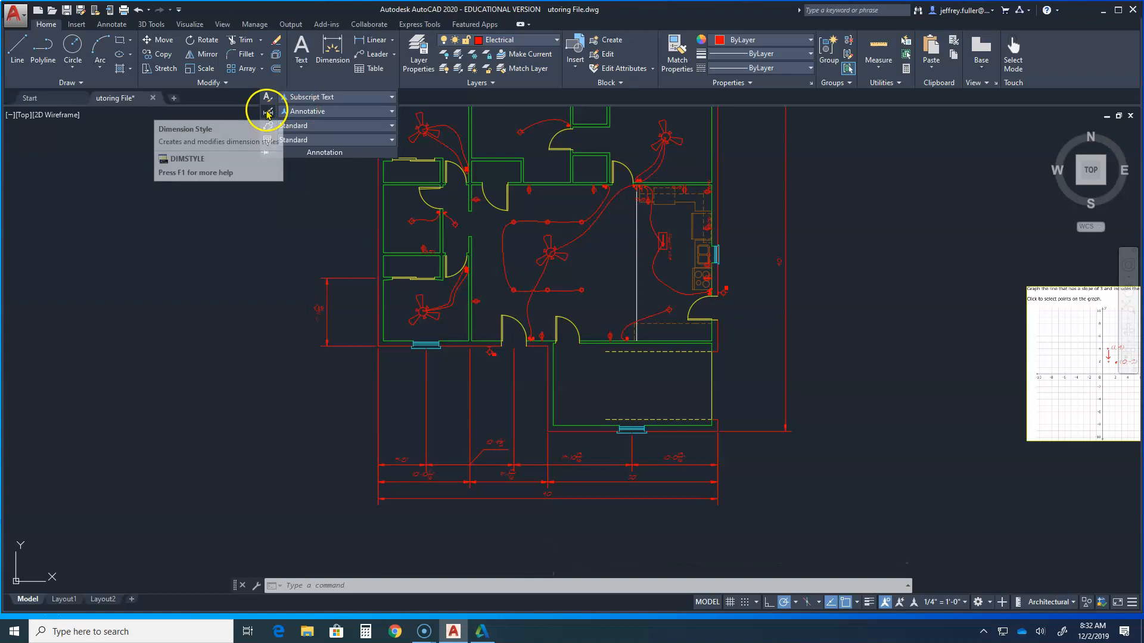
left_click(268, 114)
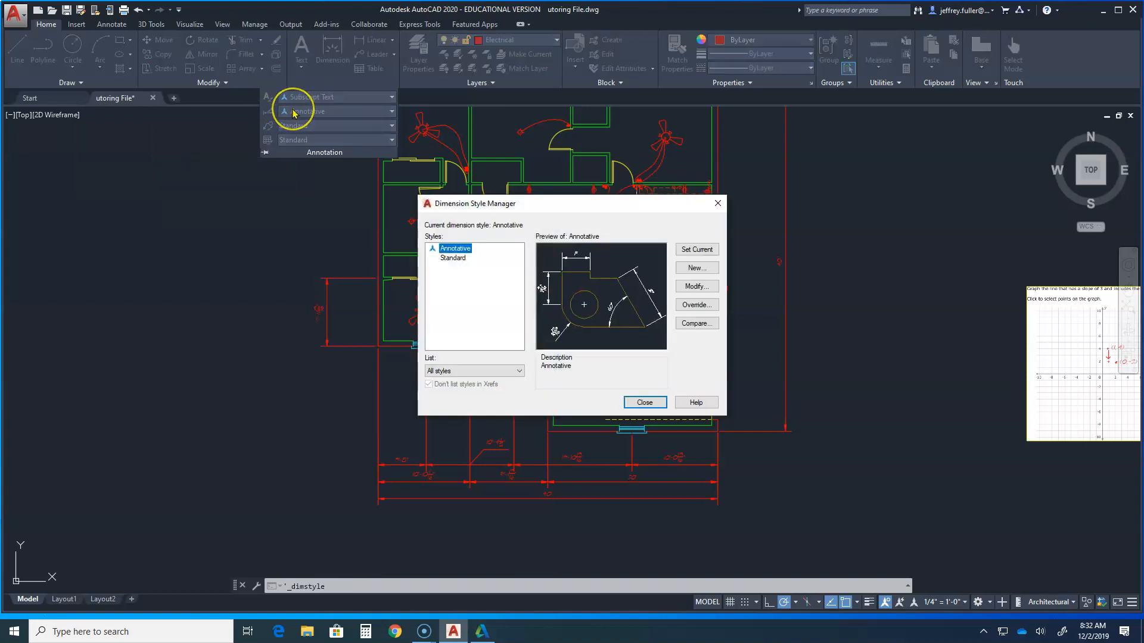
left_click(717, 203)
left_click(337, 85)
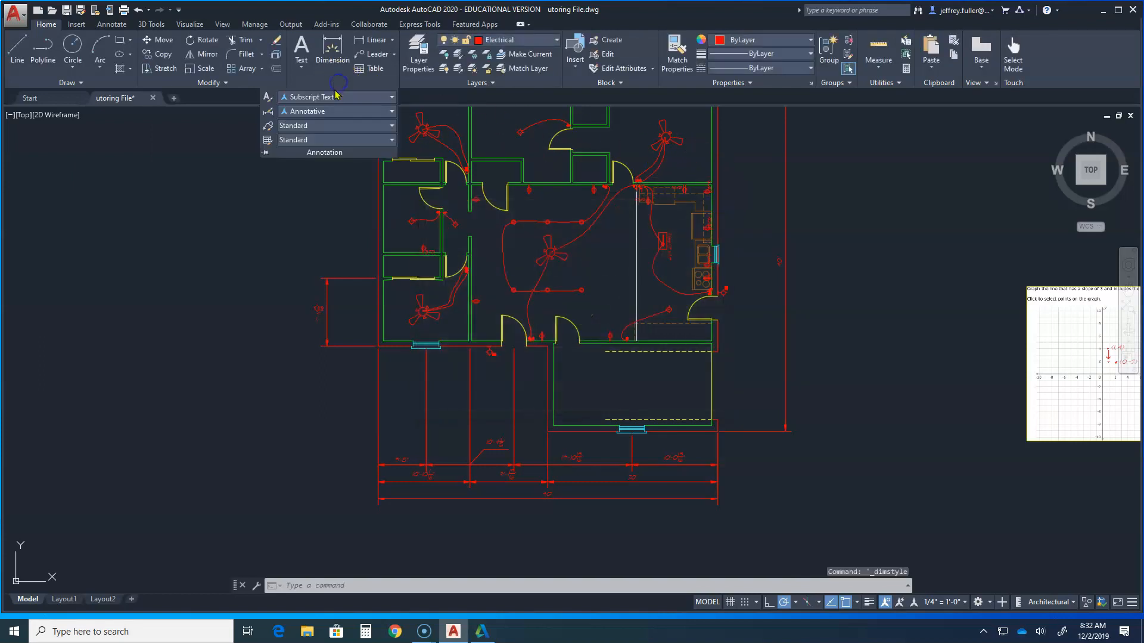
Compare the Annotative and Standard styles in the Dimension Style Manager and set Annotative as the current dimension style.
left_click(364, 112)
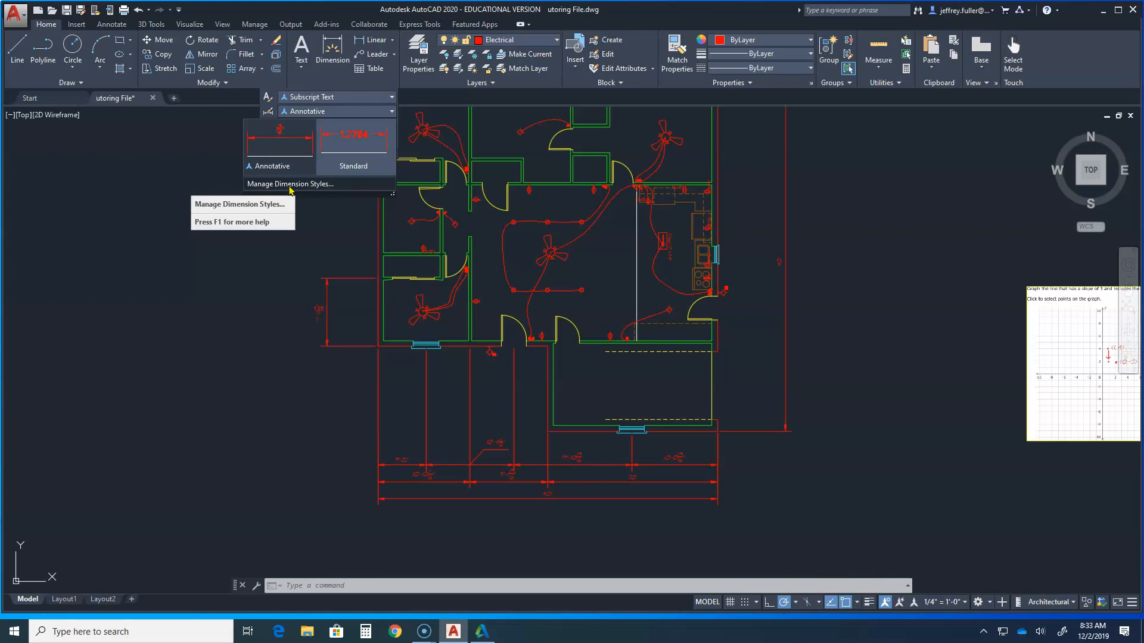
left_click(265, 113)
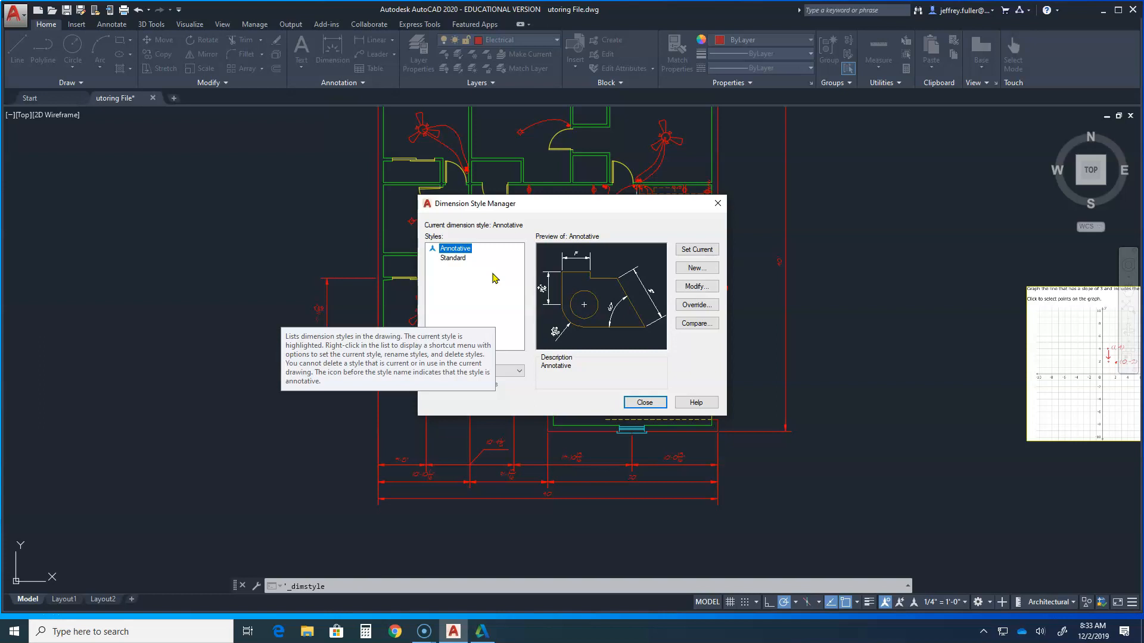
left_click(461, 258)
left_click(459, 249)
left_click(463, 258)
left_click(463, 250)
left_click(464, 258)
left_click(465, 249)
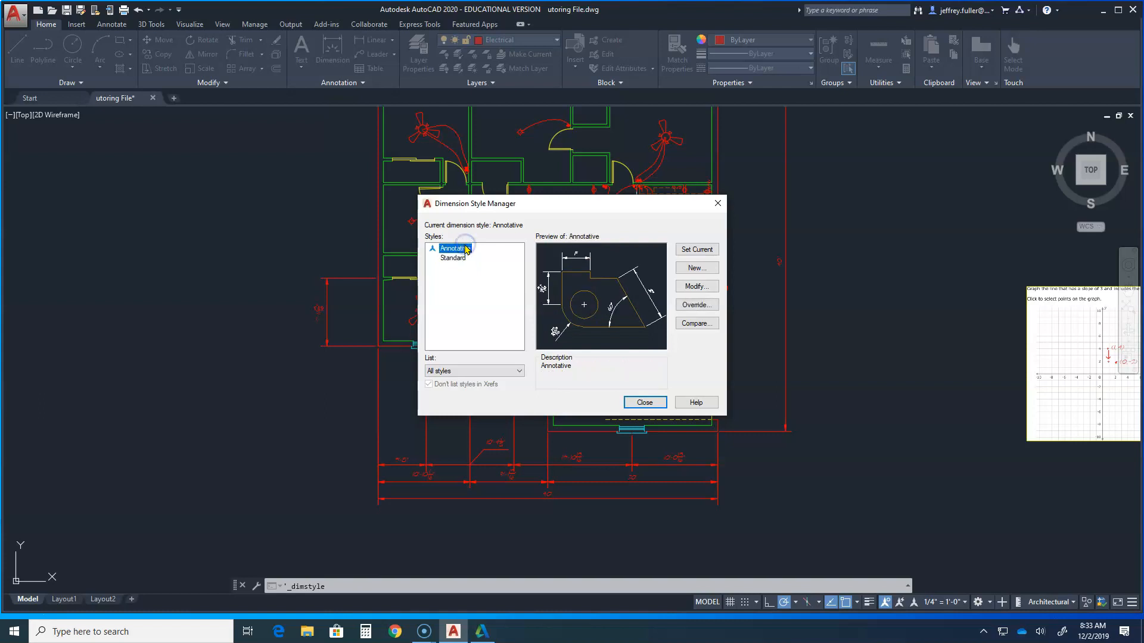
left_click(697, 249)
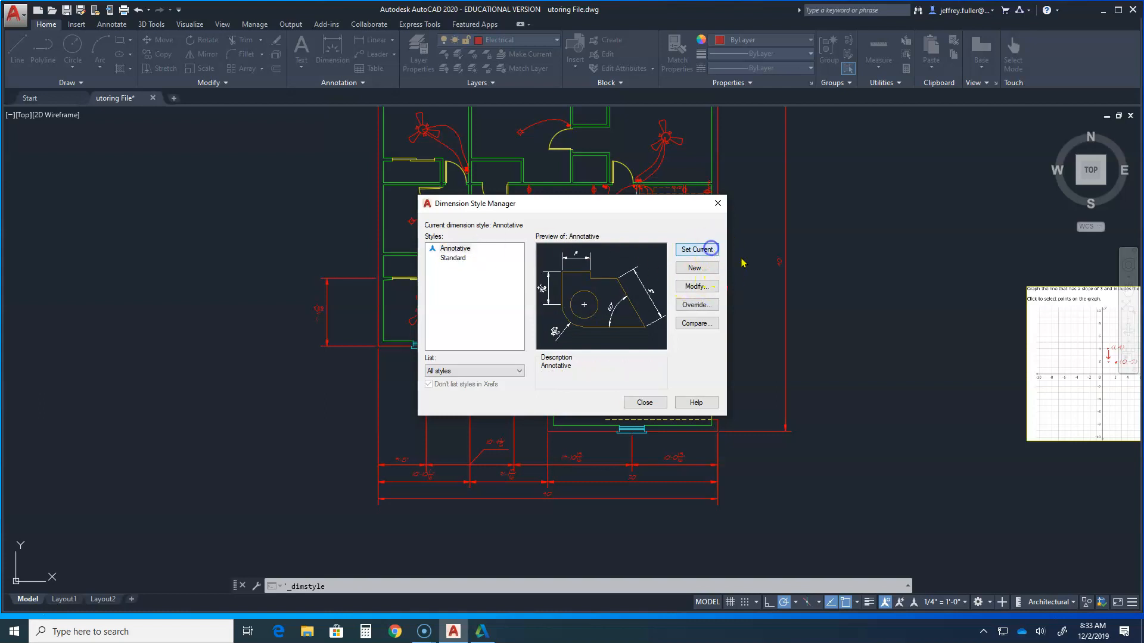
Open the Annotative dimension style for modification and examine its text appearance and its vertical and horizontal text placement options.
left_click(706, 286)
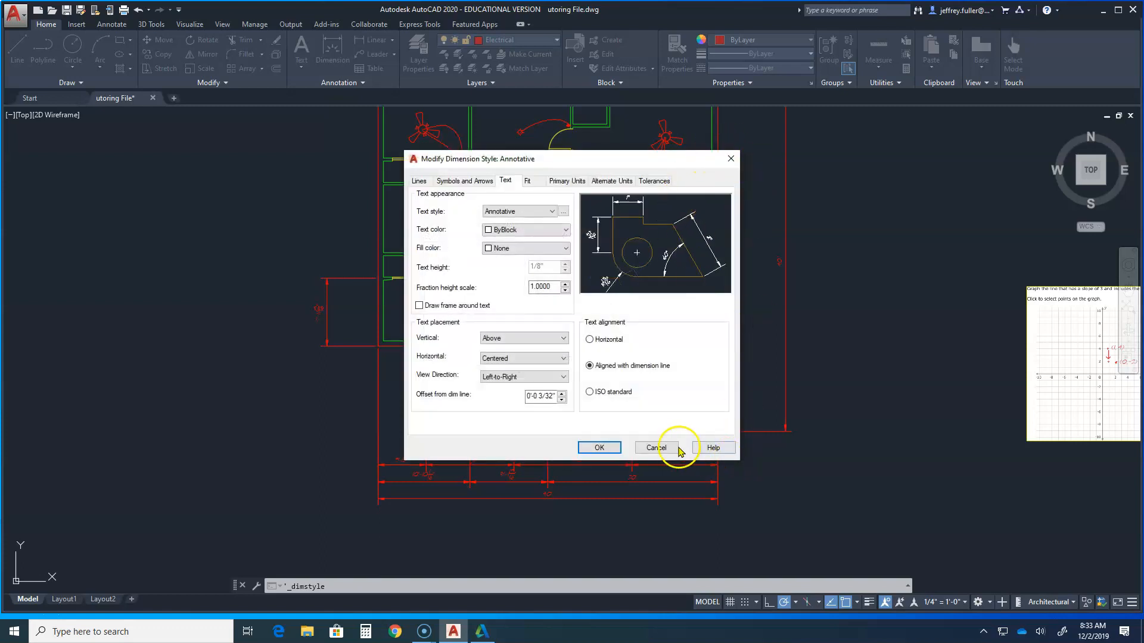
left_click(655, 448)
left_click(707, 286)
left_click(460, 229)
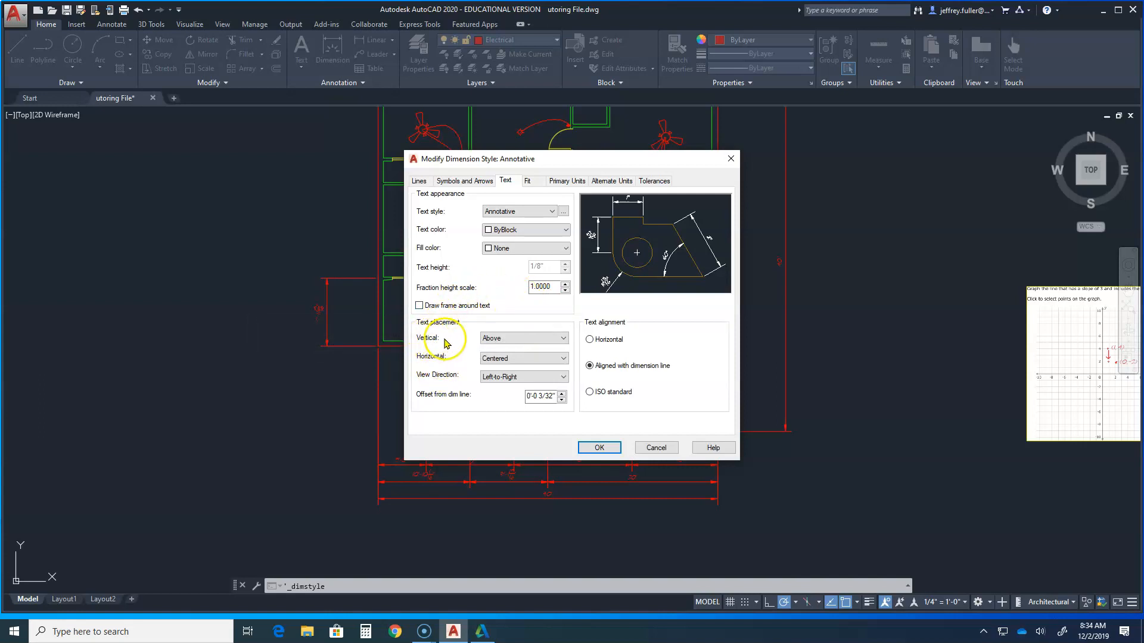
left_click(539, 338)
left_click(452, 345)
left_click(527, 360)
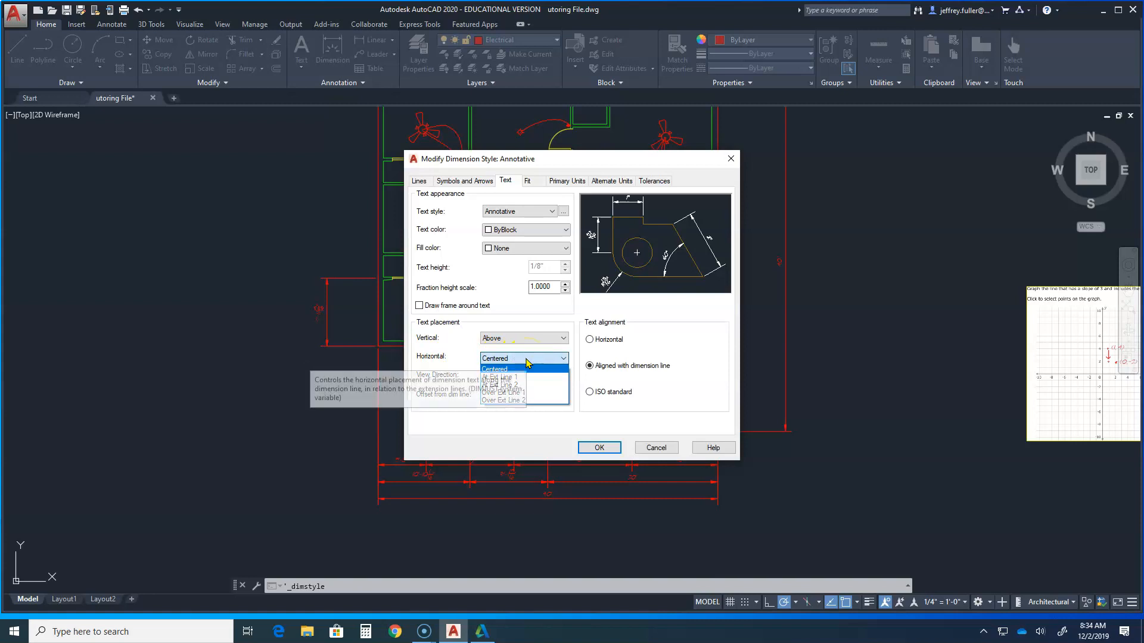
left_click(475, 359)
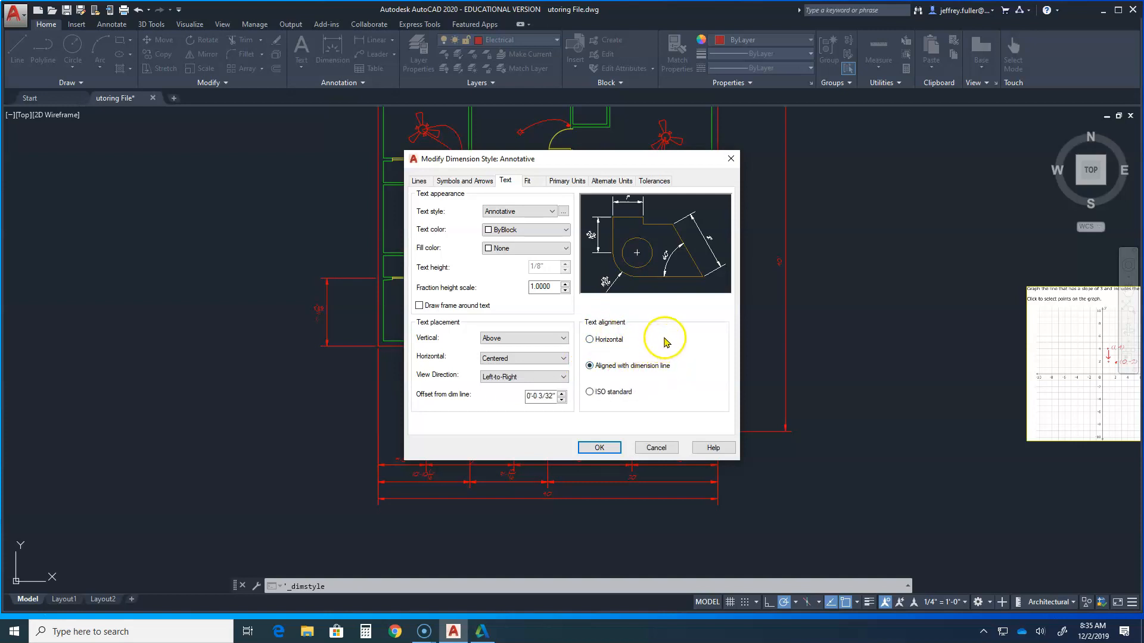
Review the Annotative style's fit options and primary units, keeping Architectural as the linear unit format.
left_click(528, 181)
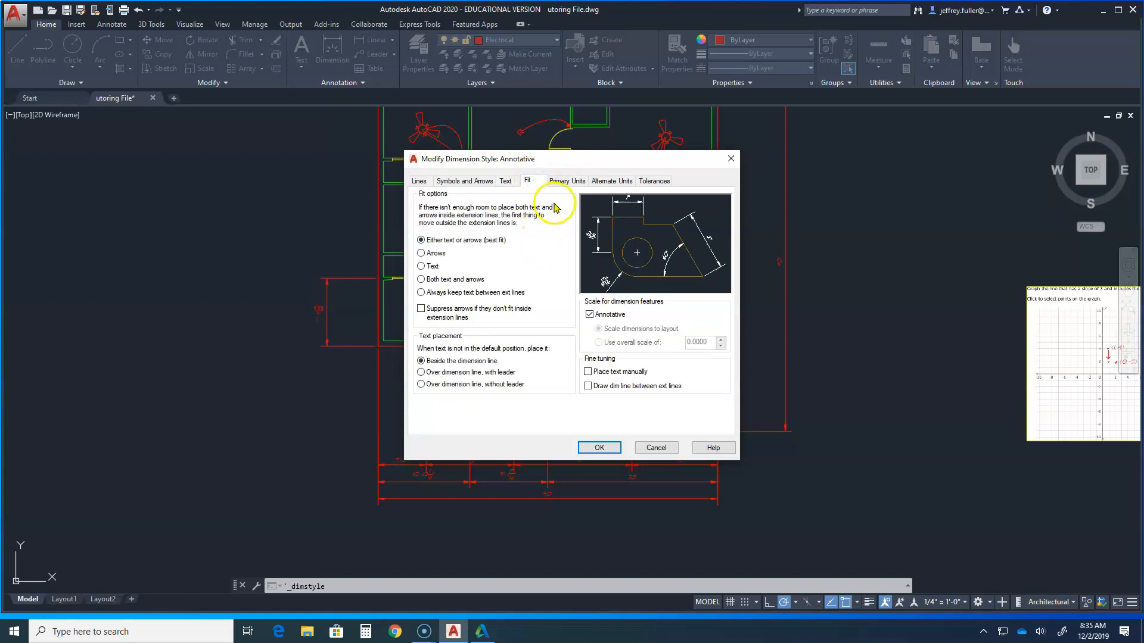
left_click(559, 181)
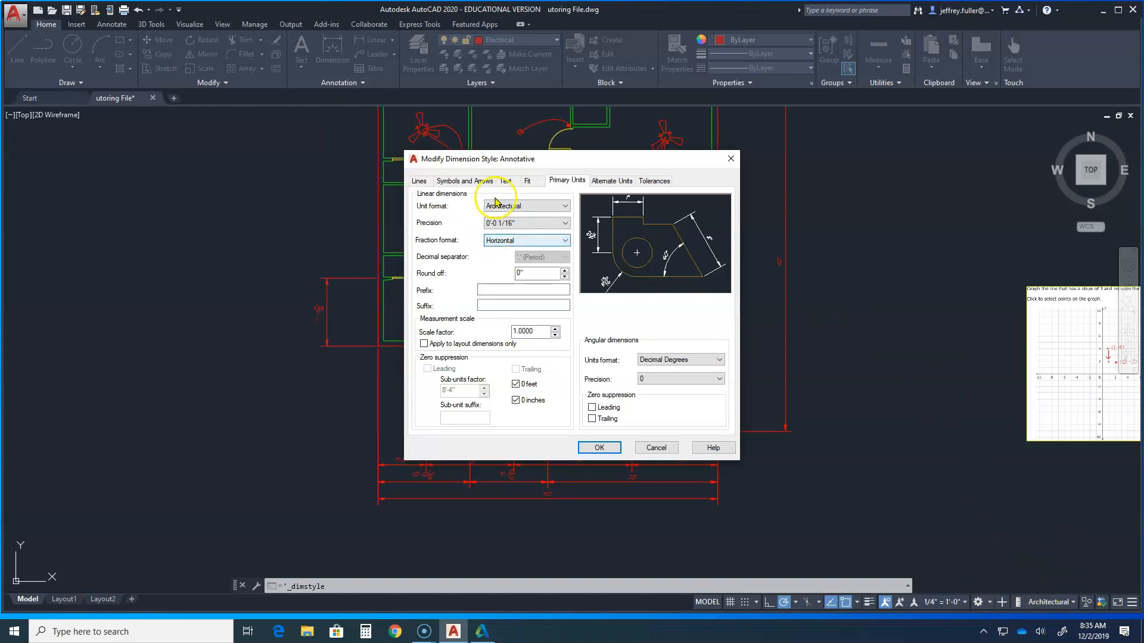
left_click(516, 203)
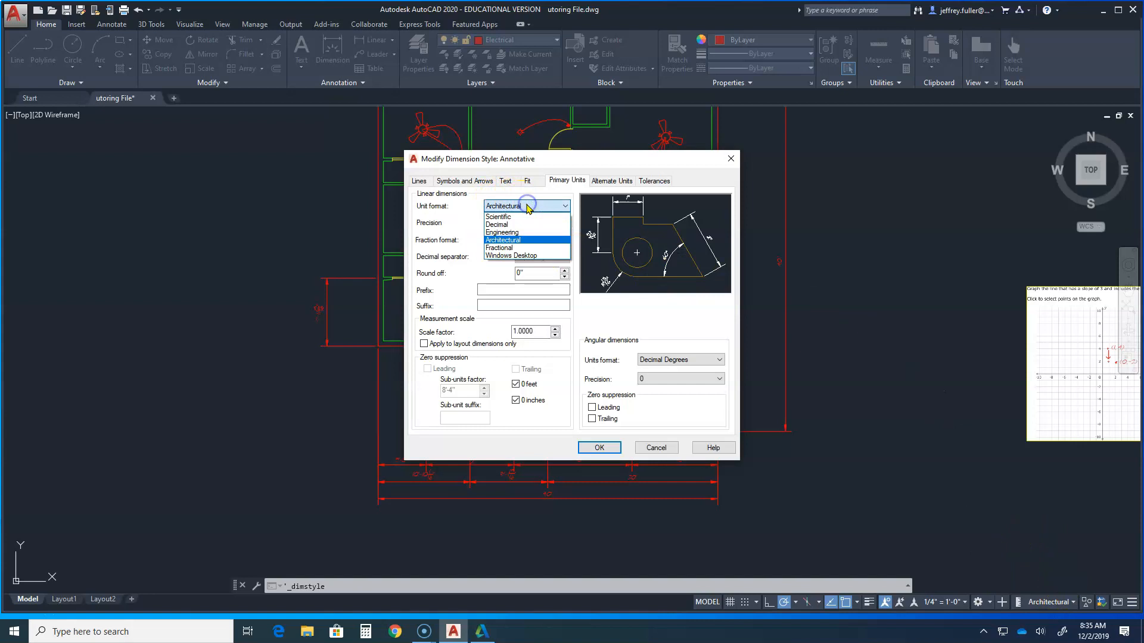
left_click(524, 240)
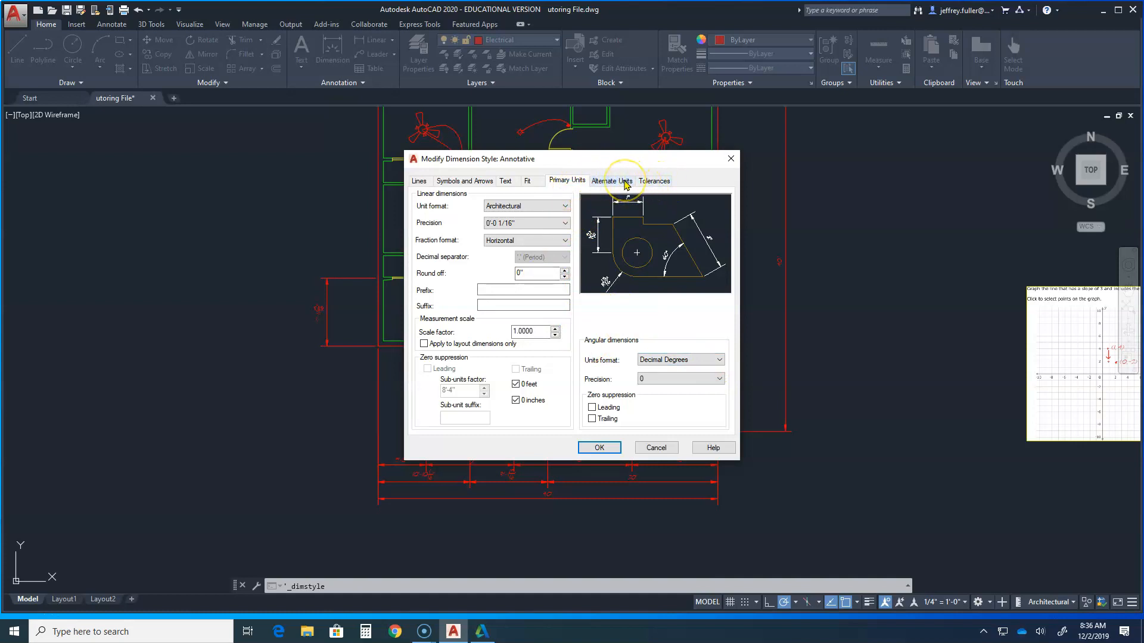
Examine the Annotative style's dimension and extension line settings and the types available for the first arrowhead.
left_click(415, 182)
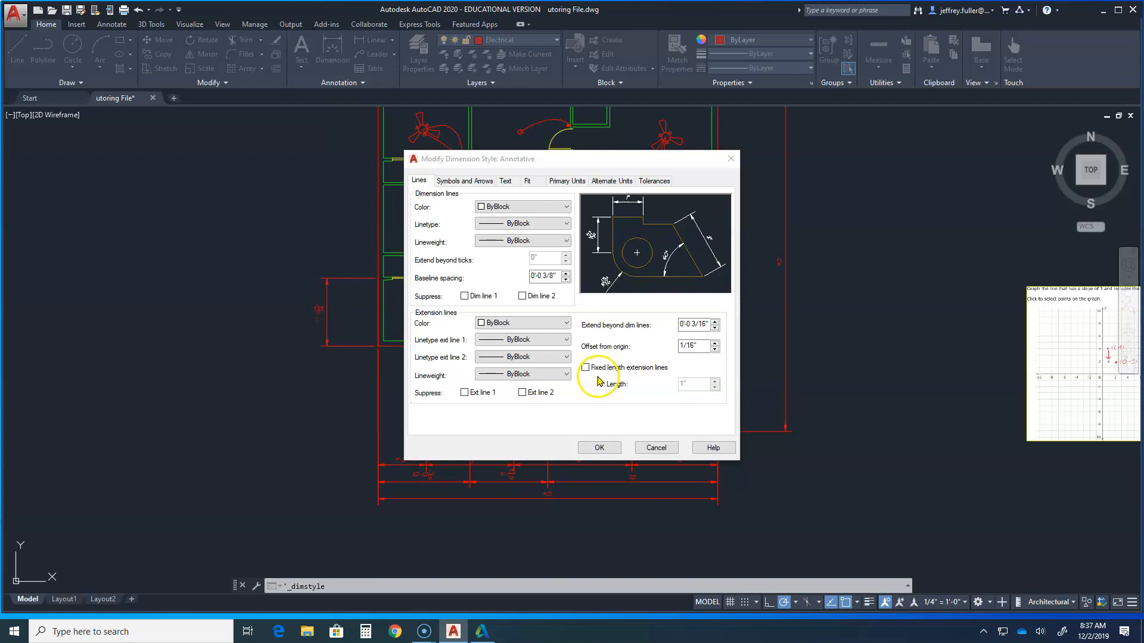
left_click(468, 180)
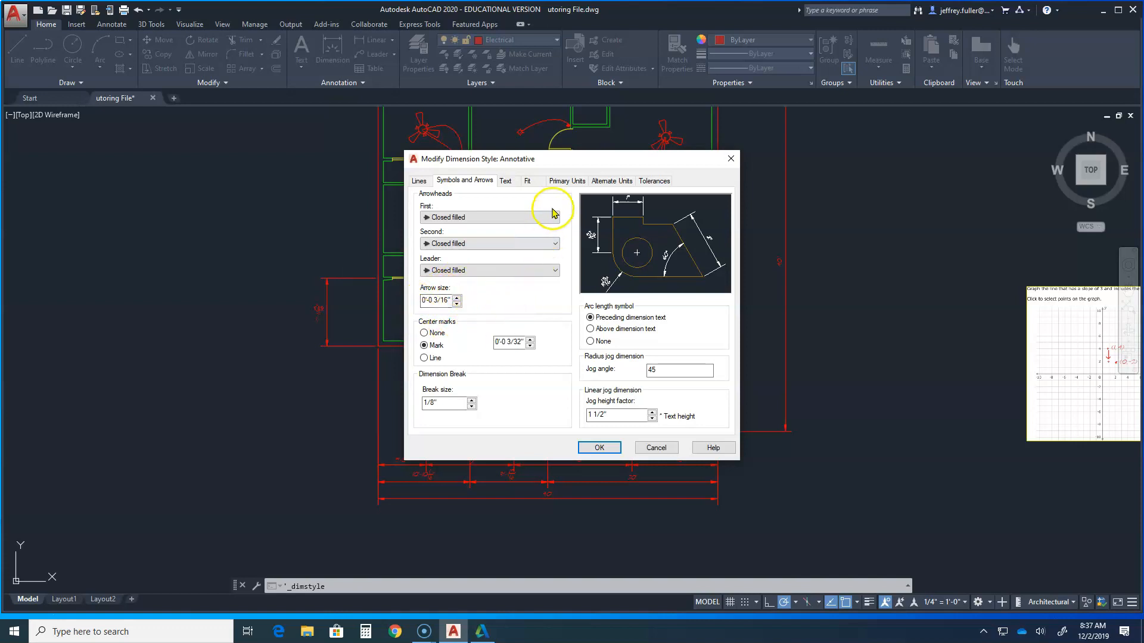
left_click(533, 218)
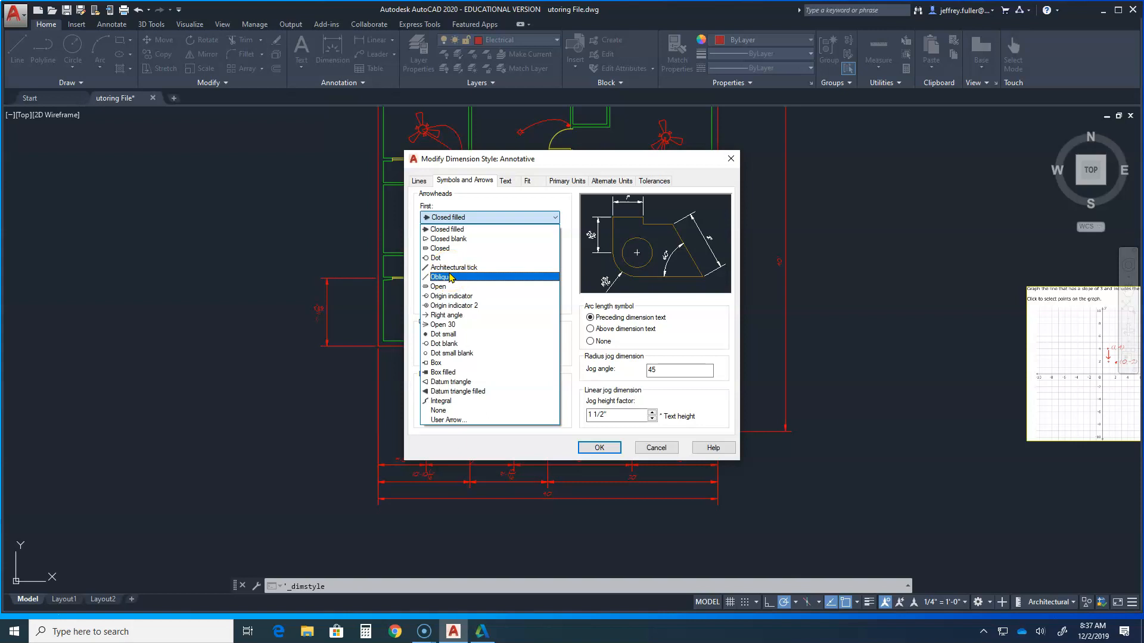
left_click(450, 219)
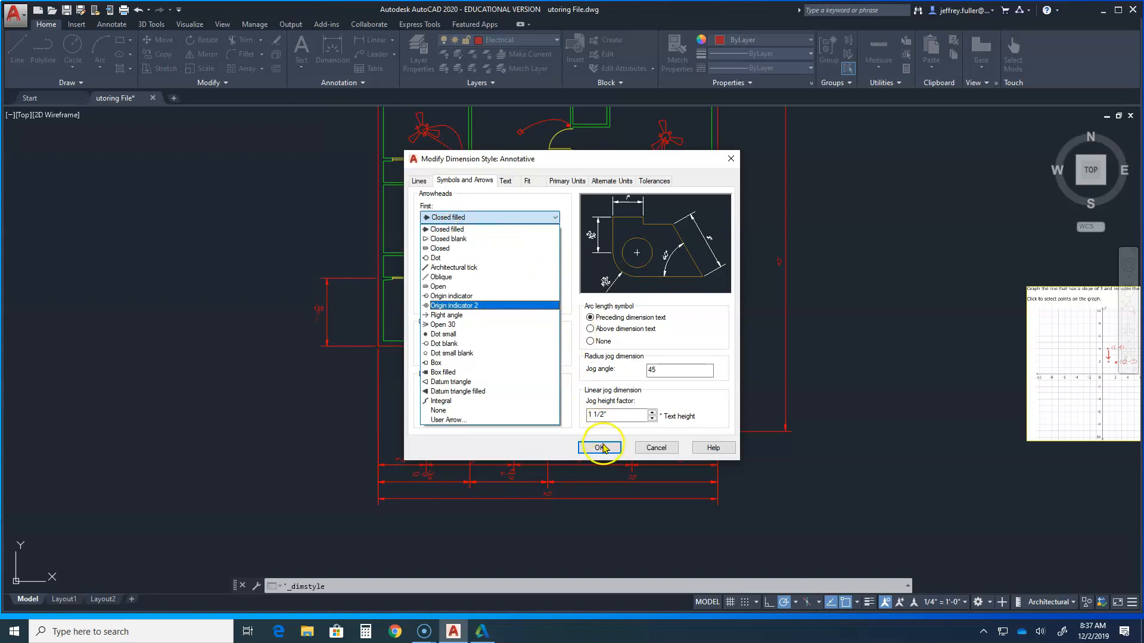
left_click(505, 180)
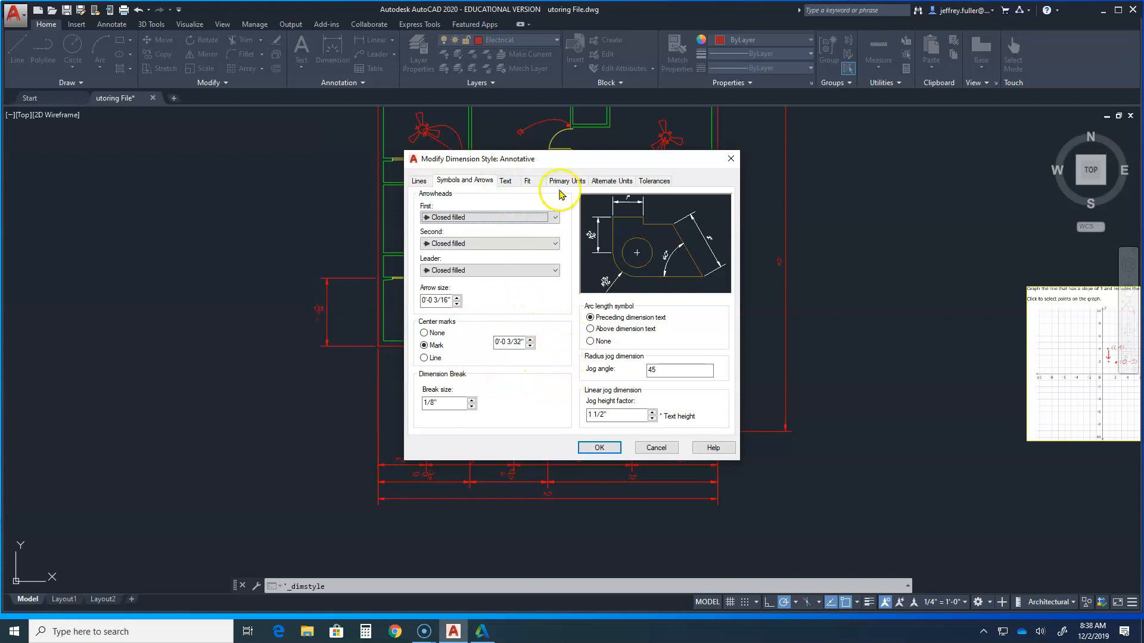
Check the text height setting of the Annotative dimension style, accept the style and close the Dimension Style Manager.
left_click(503, 182)
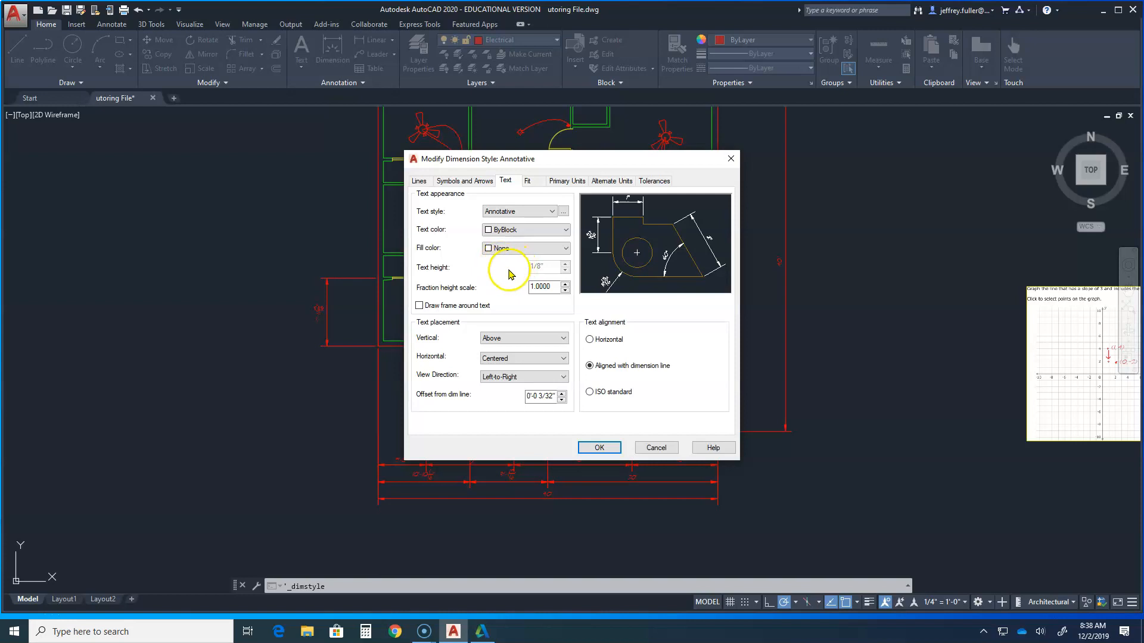
left_click(559, 267)
left_click(566, 271)
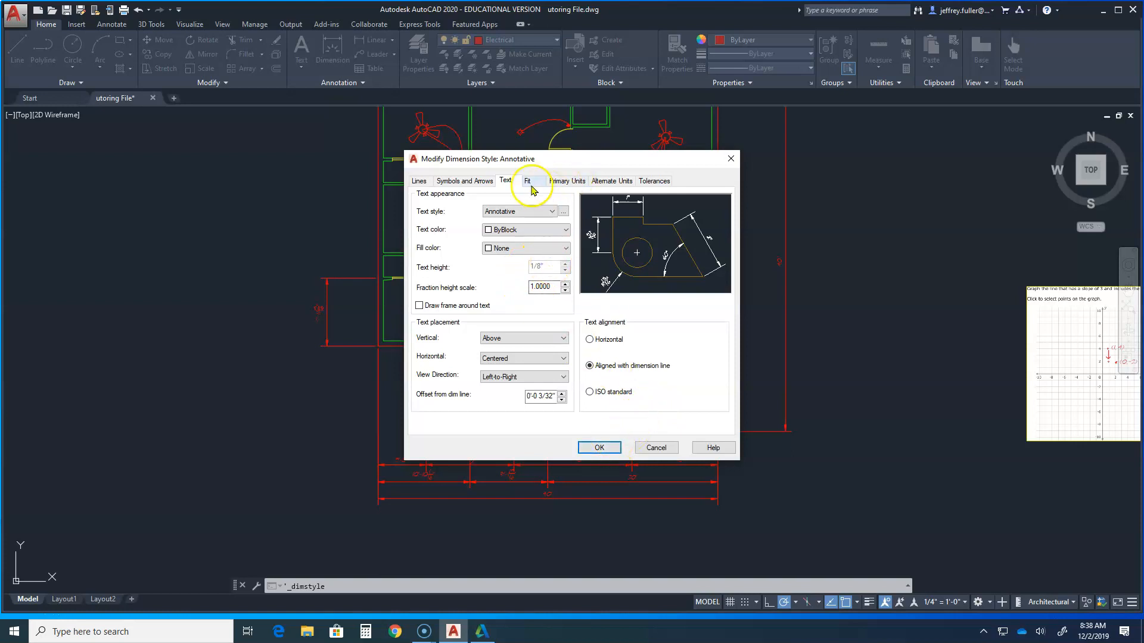
left_click(596, 447)
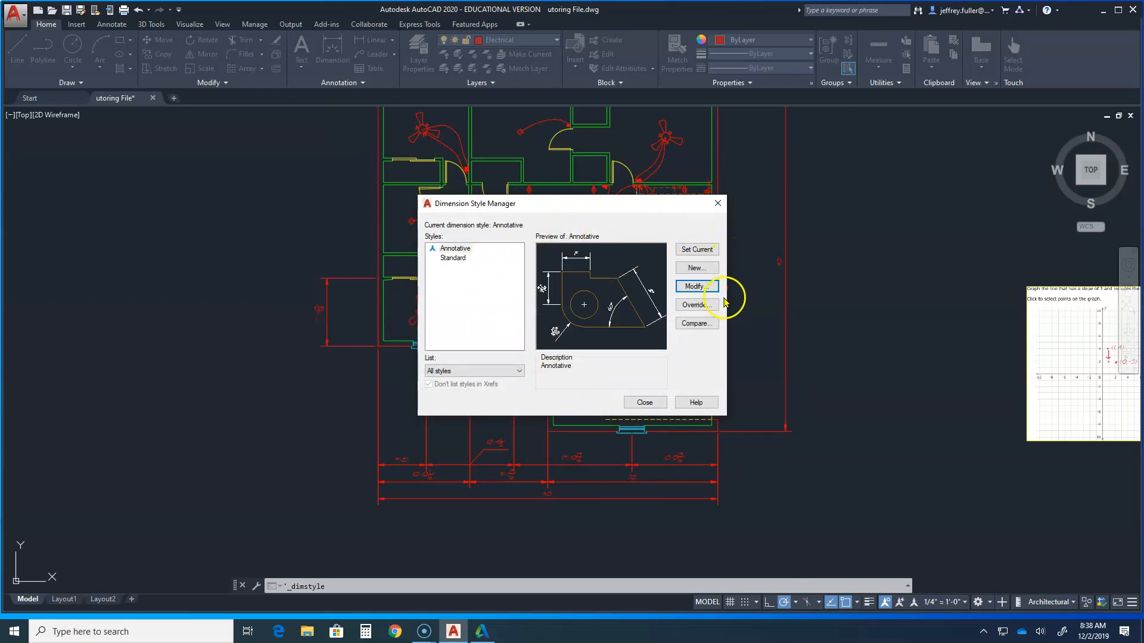
left_click(704, 287)
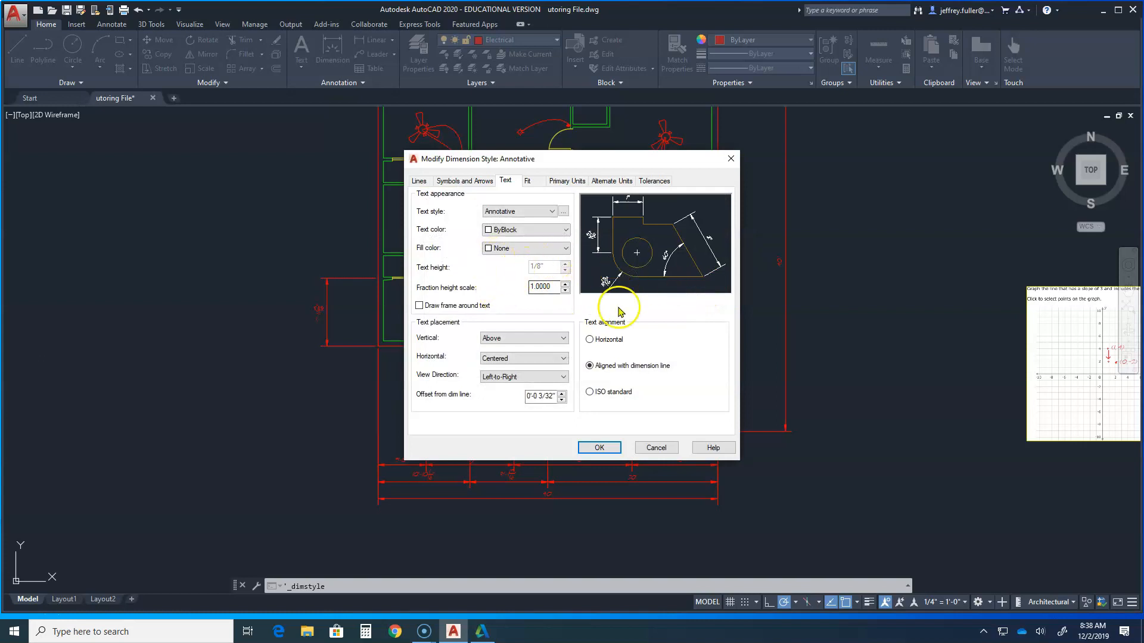
left_click(600, 448)
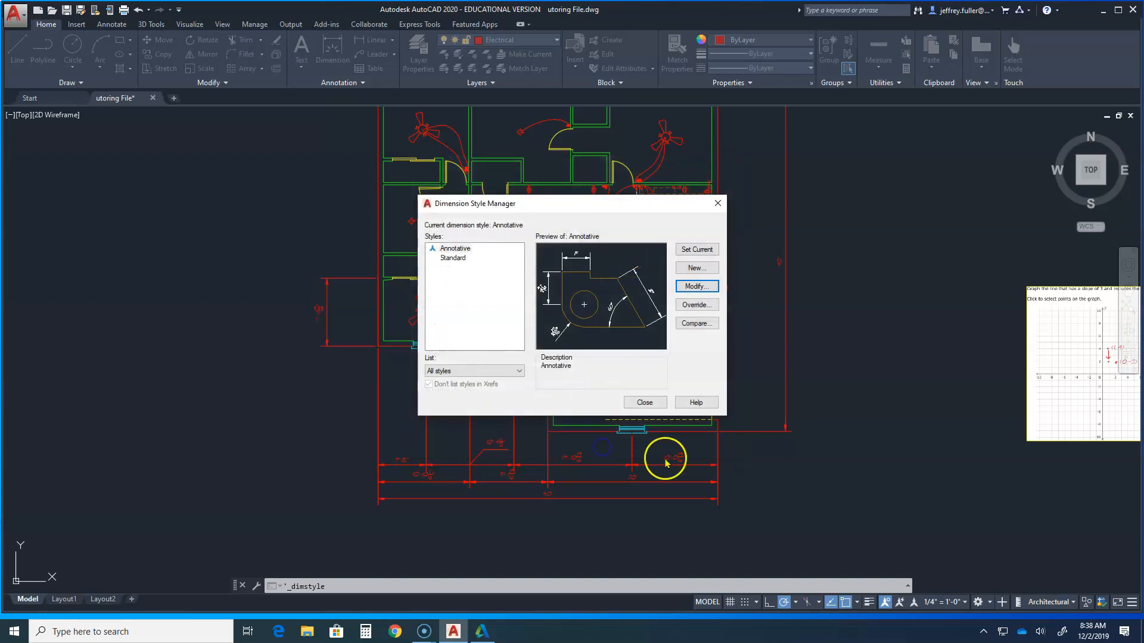
left_click(643, 400)
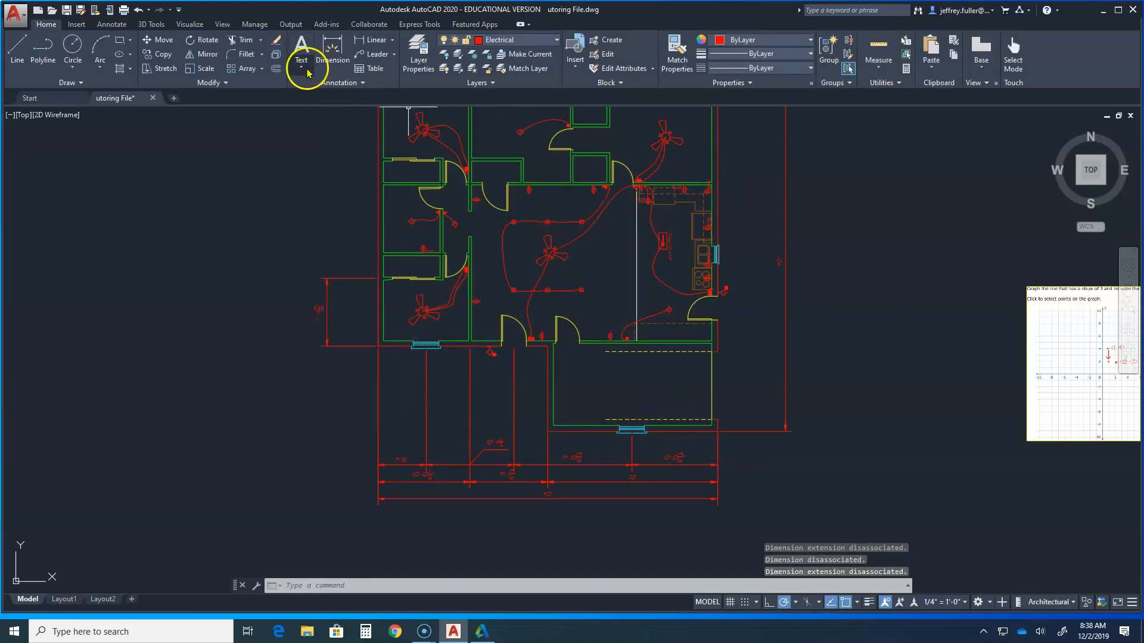
Examine the paper text height and available fonts of the Subscript Text style, and leave the Text Style dialog without changes.
left_click(331, 82)
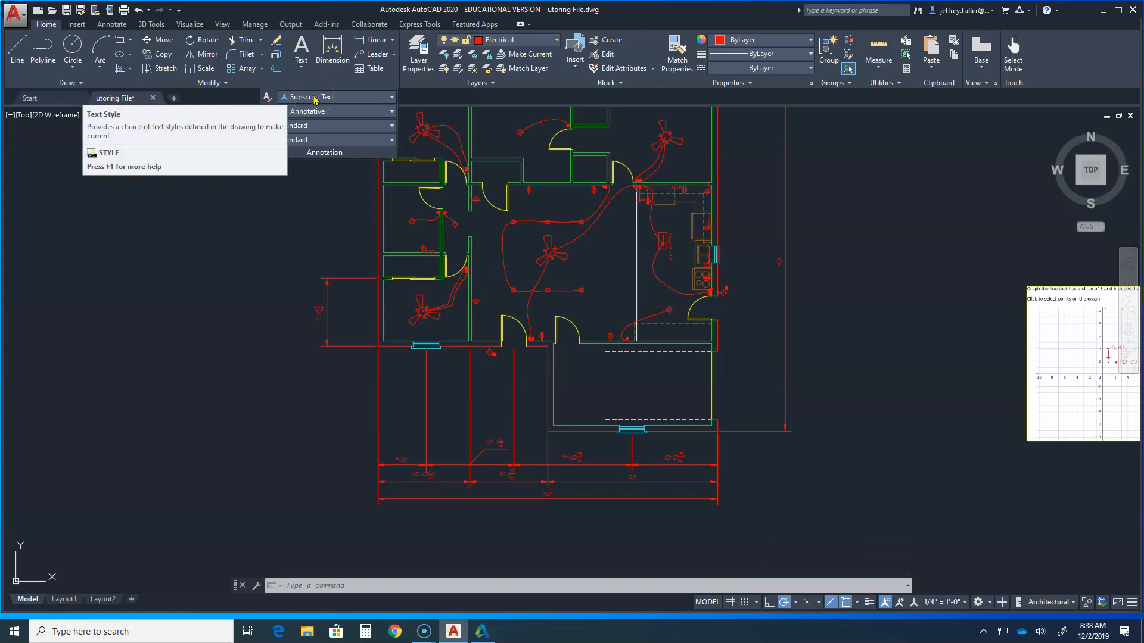
left_click(271, 97)
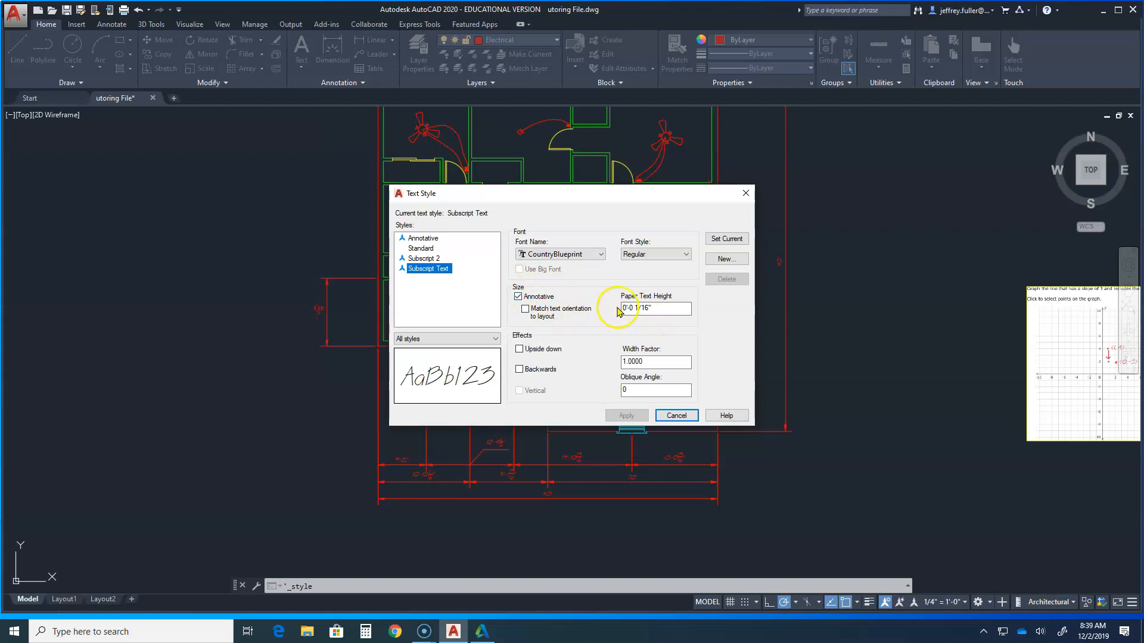
left_click(650, 318)
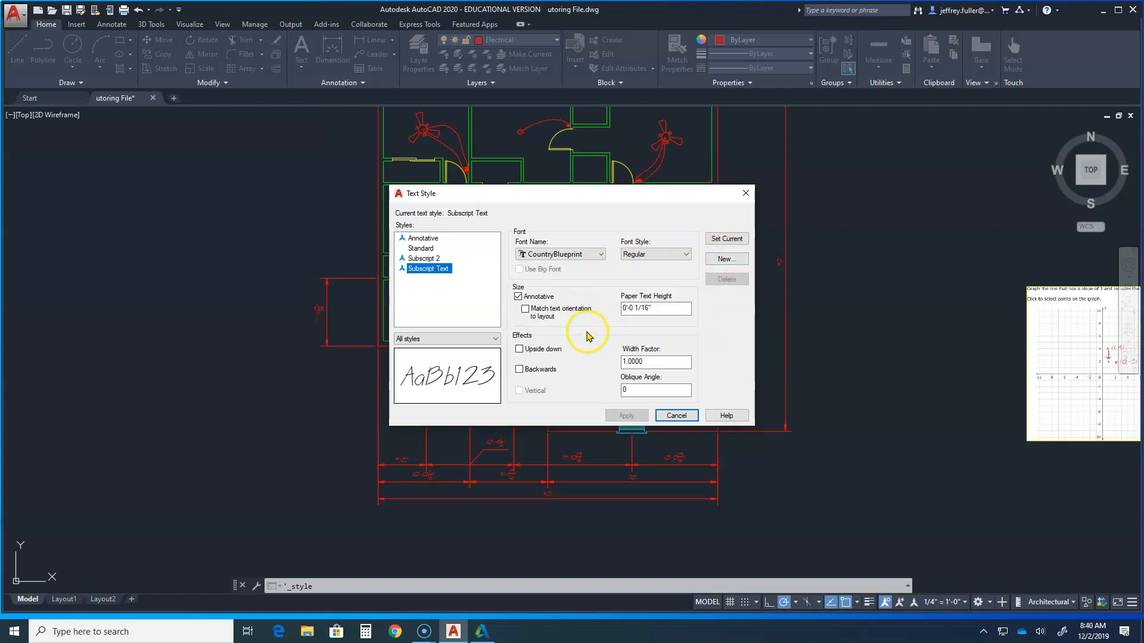
left_click(586, 258)
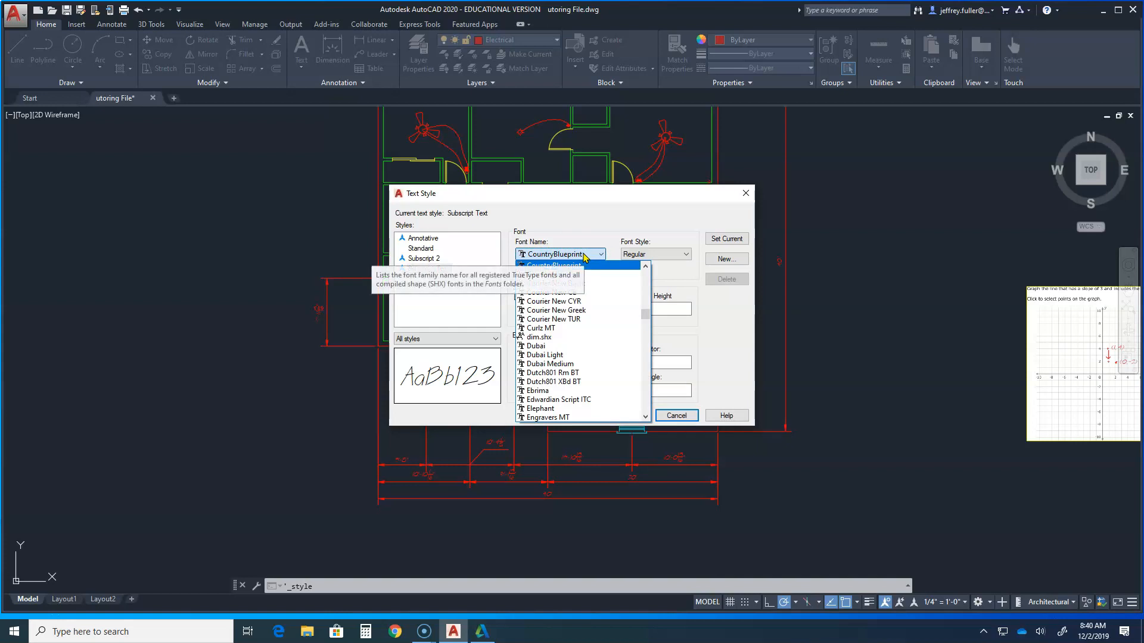
left_click(586, 256)
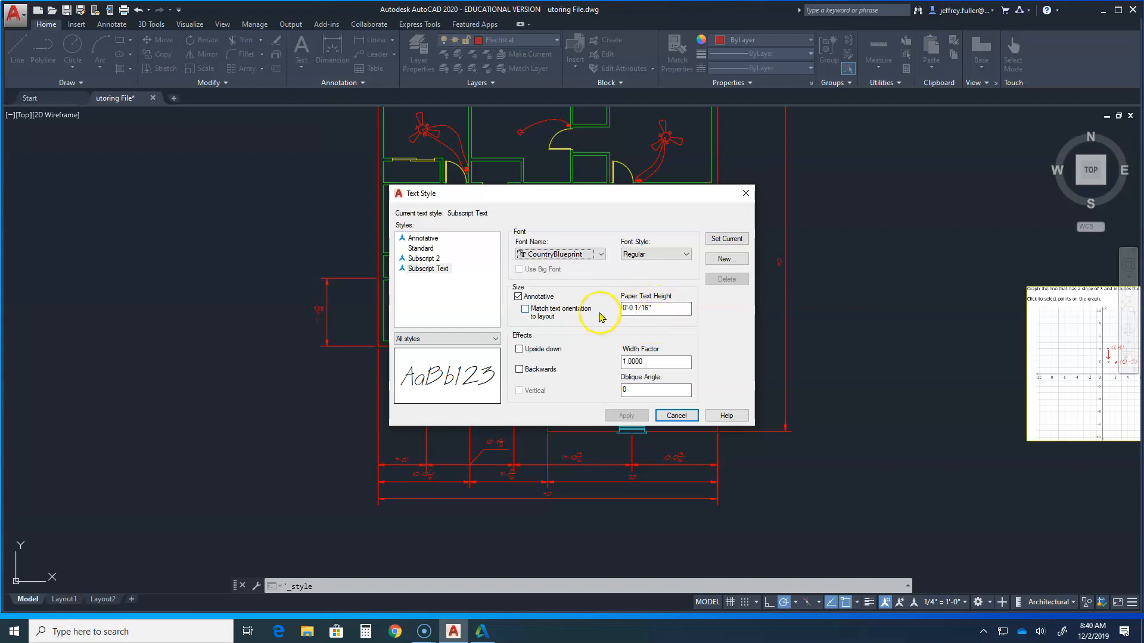
left_click(676, 415)
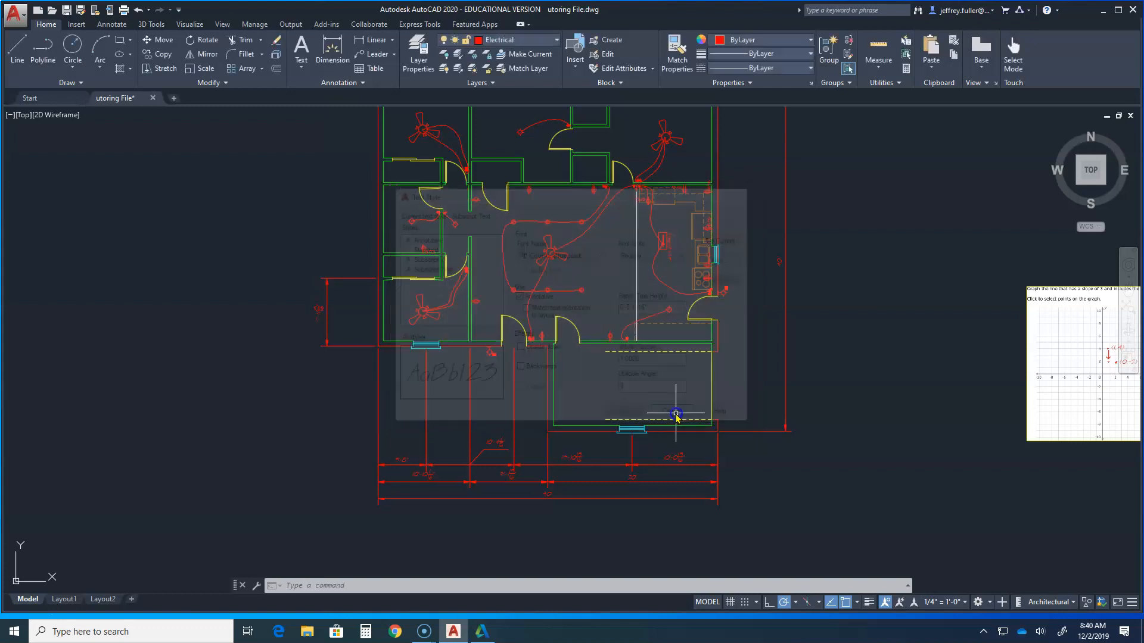
Reopen the Annotative dimension style to recheck its text style and text height, and close the Dimension Style Manager.
left_click(331, 87)
left_click(268, 111)
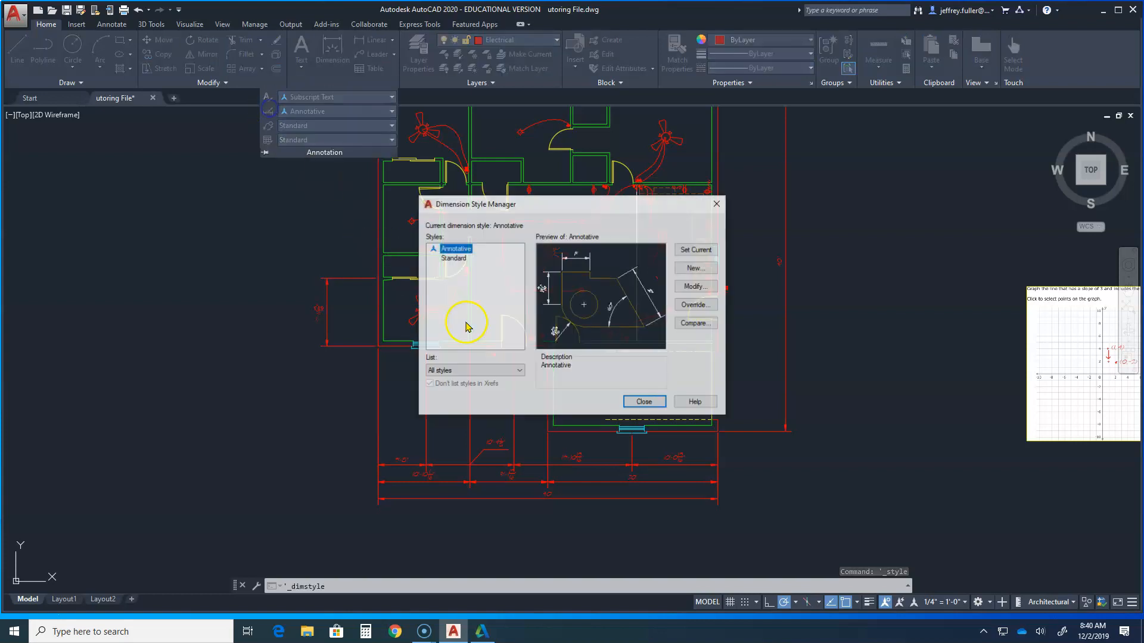
left_click(706, 286)
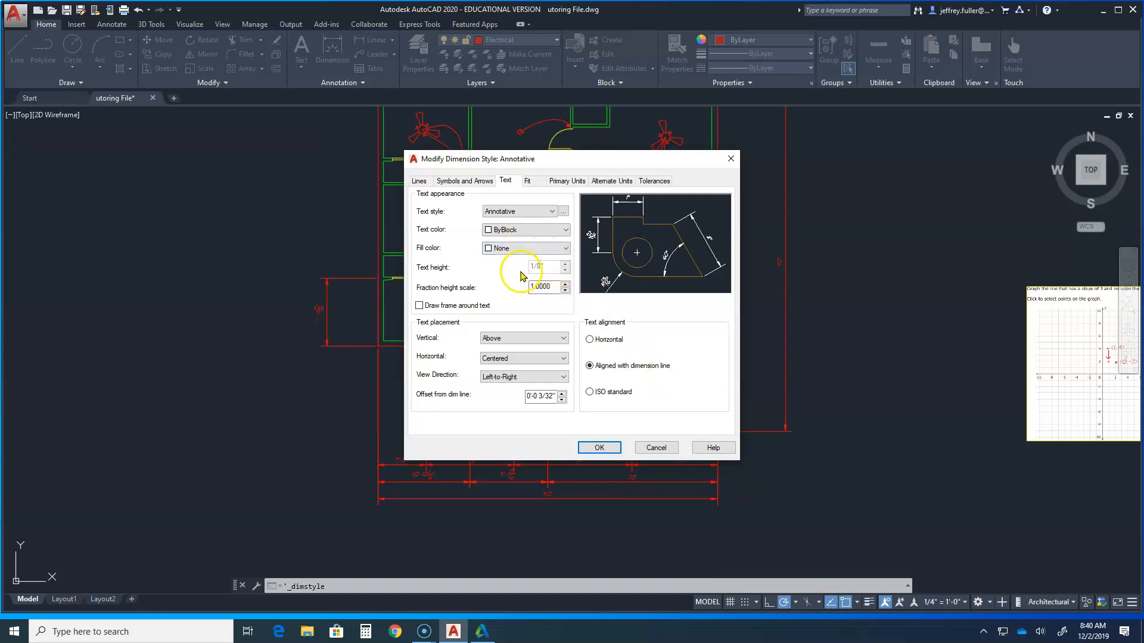
left_click(613, 447)
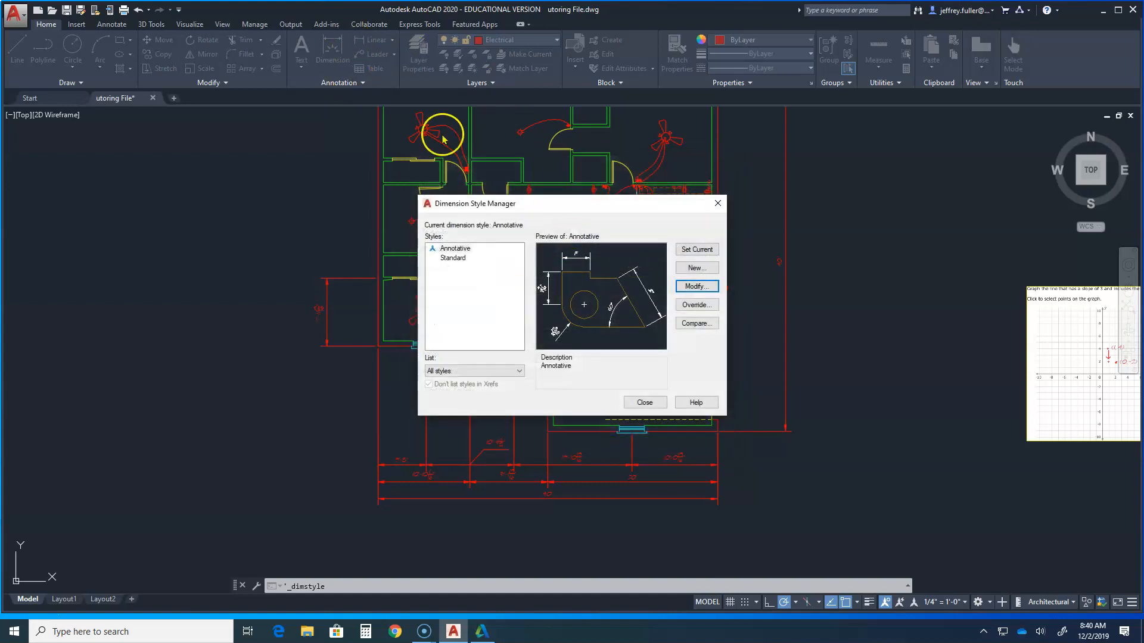
left_click(717, 205)
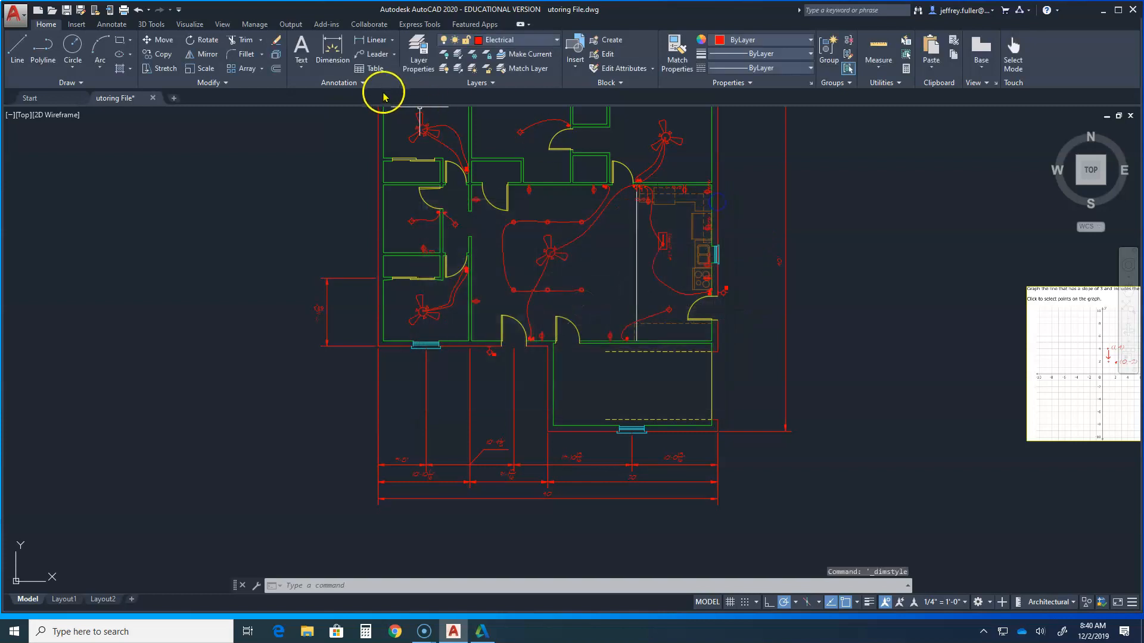
Recheck the paper text height of the Subscript Text style and leave the Text Style dialog without changes.
left_click(342, 83)
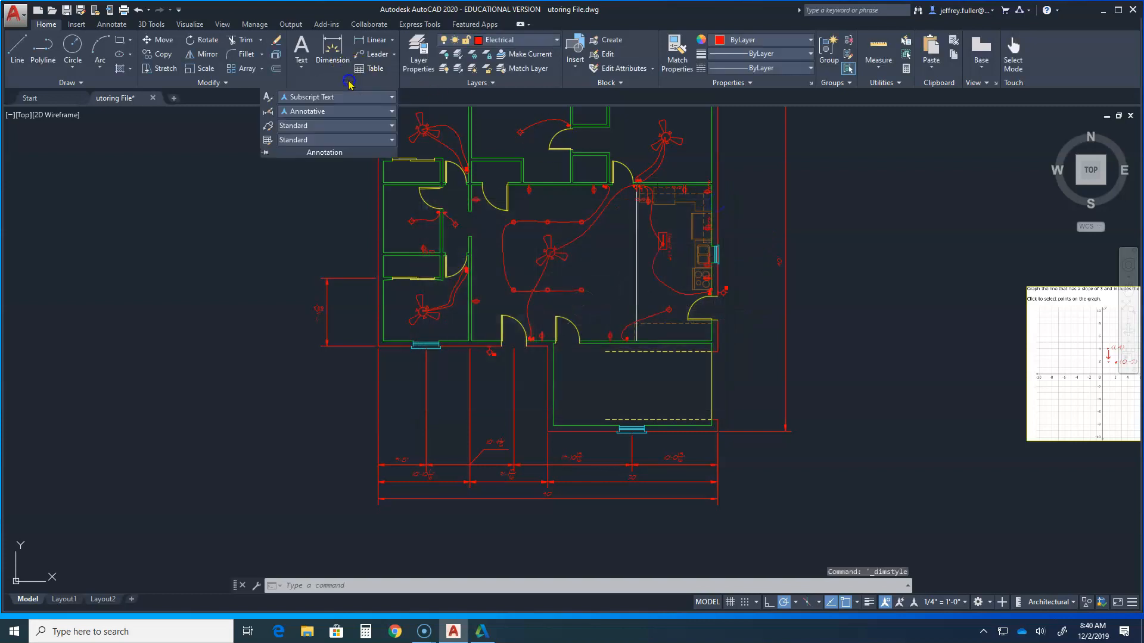
left_click(268, 98)
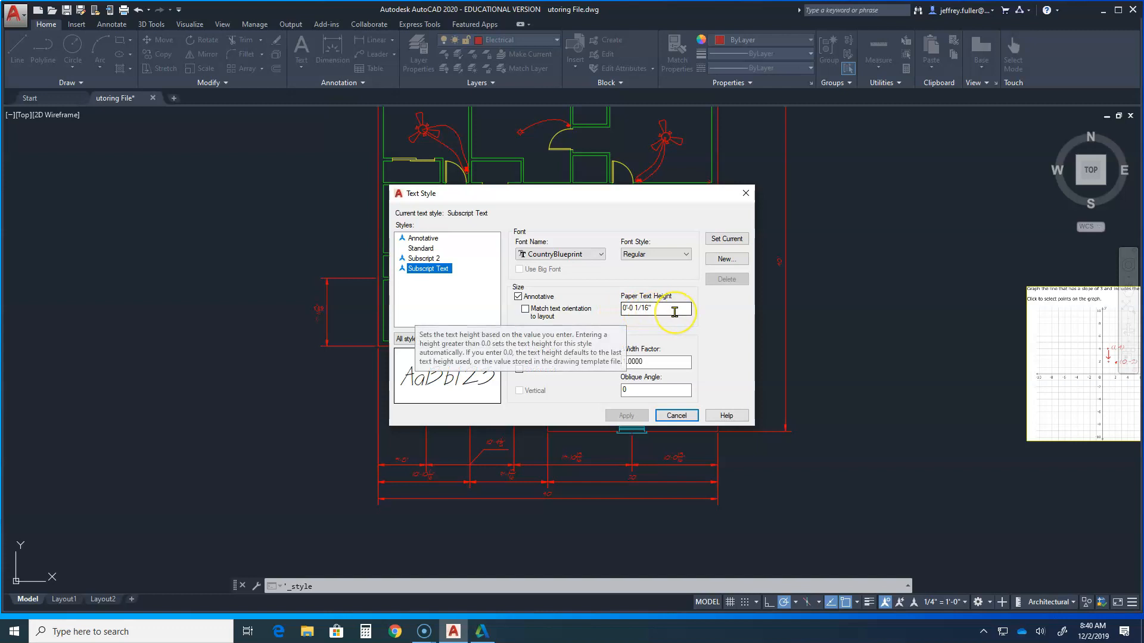
left_click(675, 416)
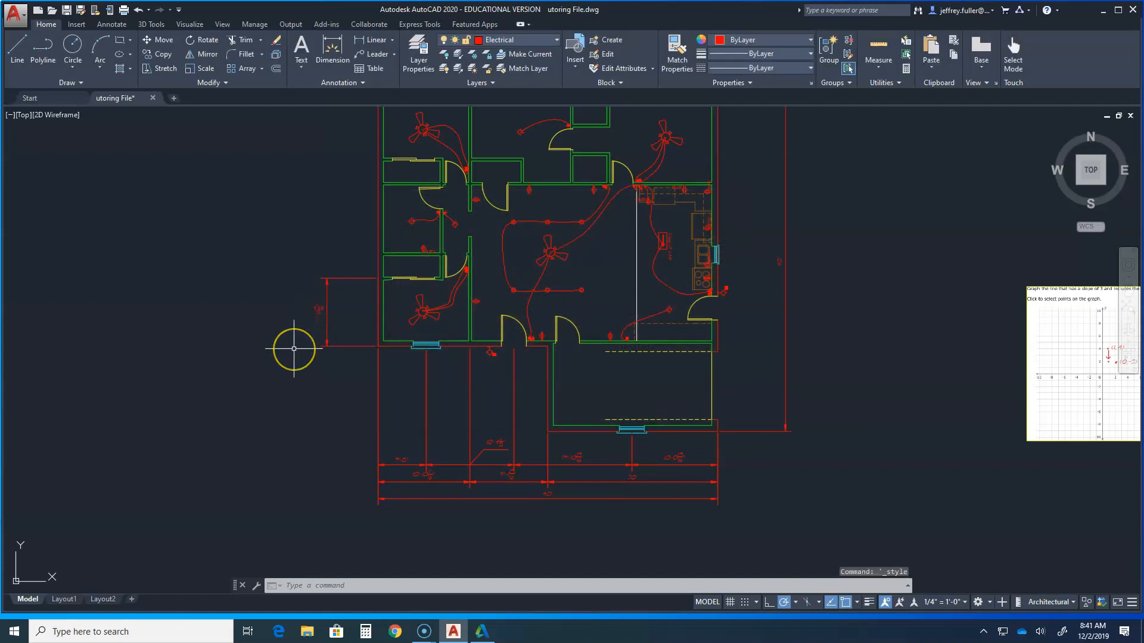
scroll(294, 348, "down", 2)
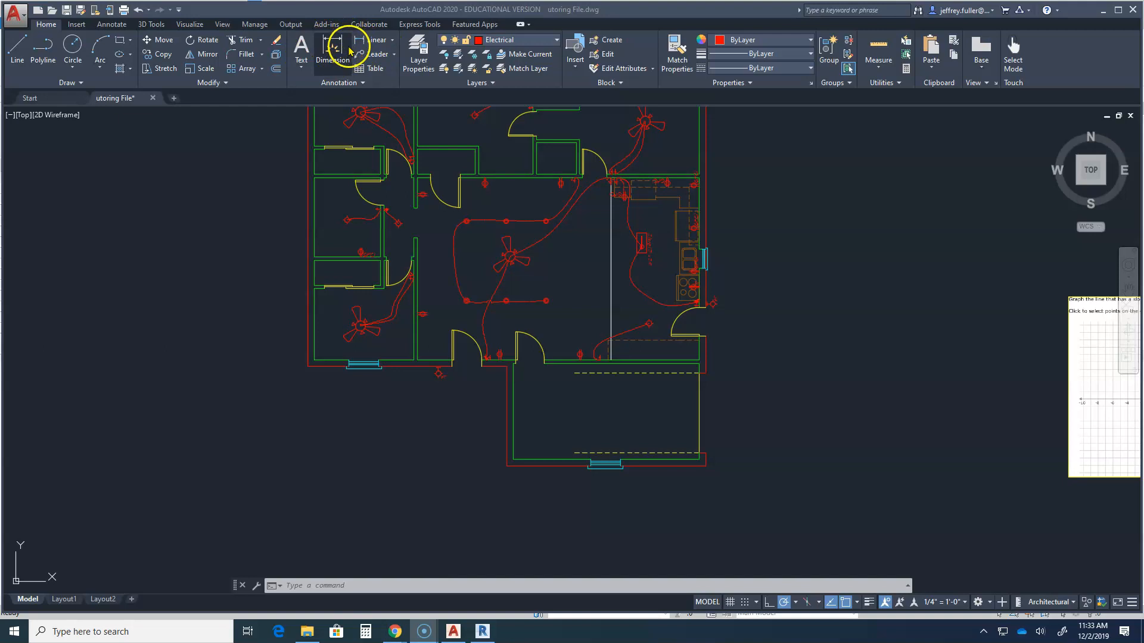
left_click(392, 40)
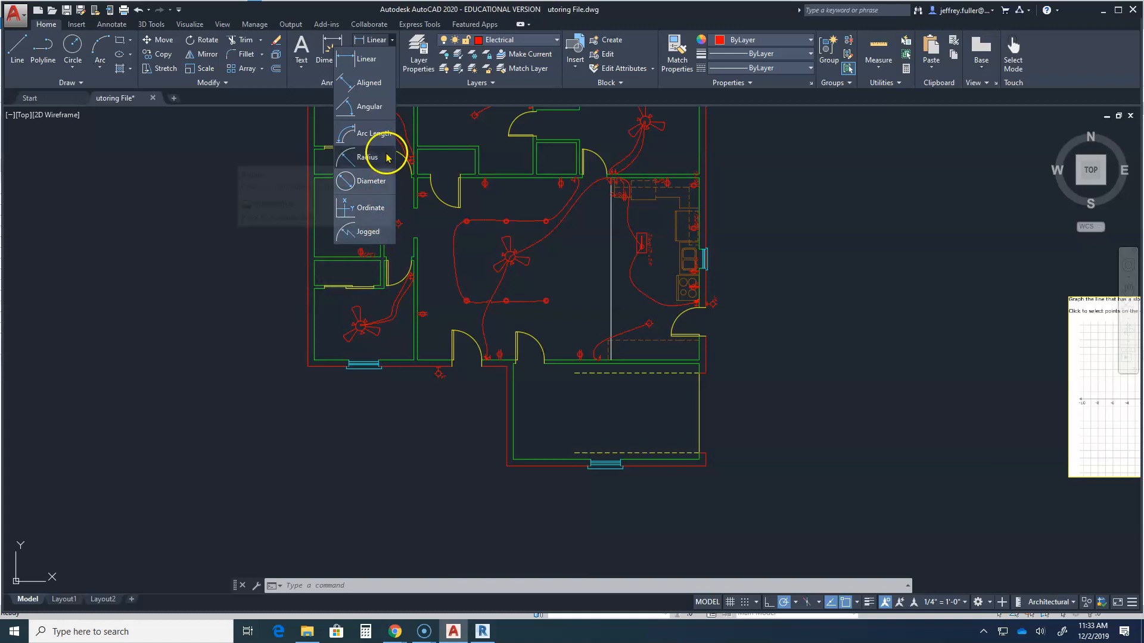
left_click(377, 44)
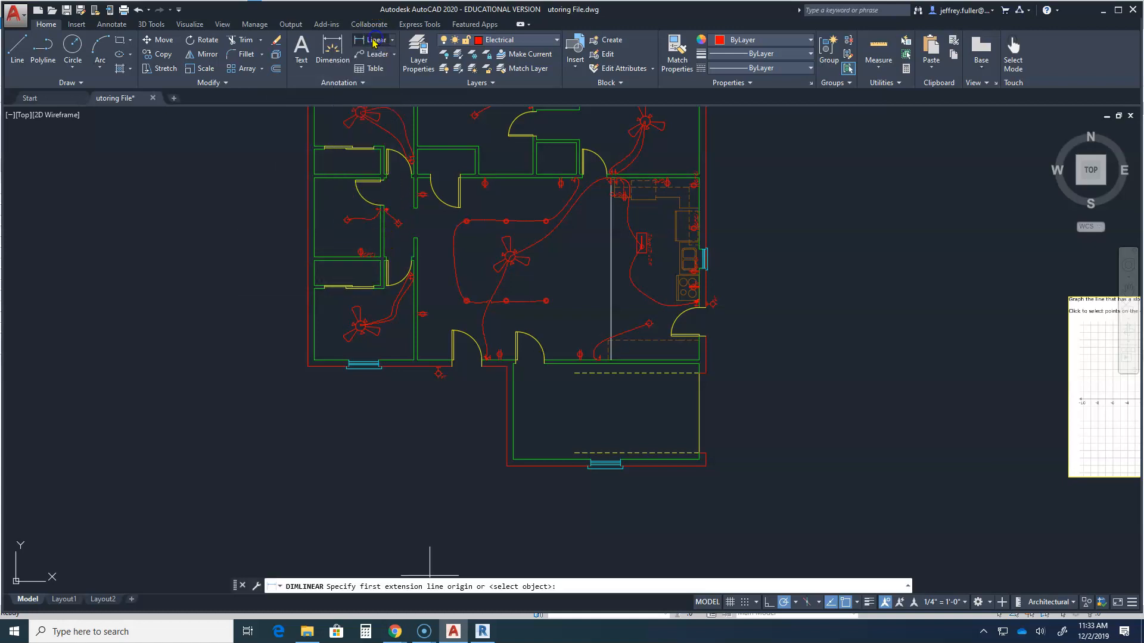
left_click(332, 51)
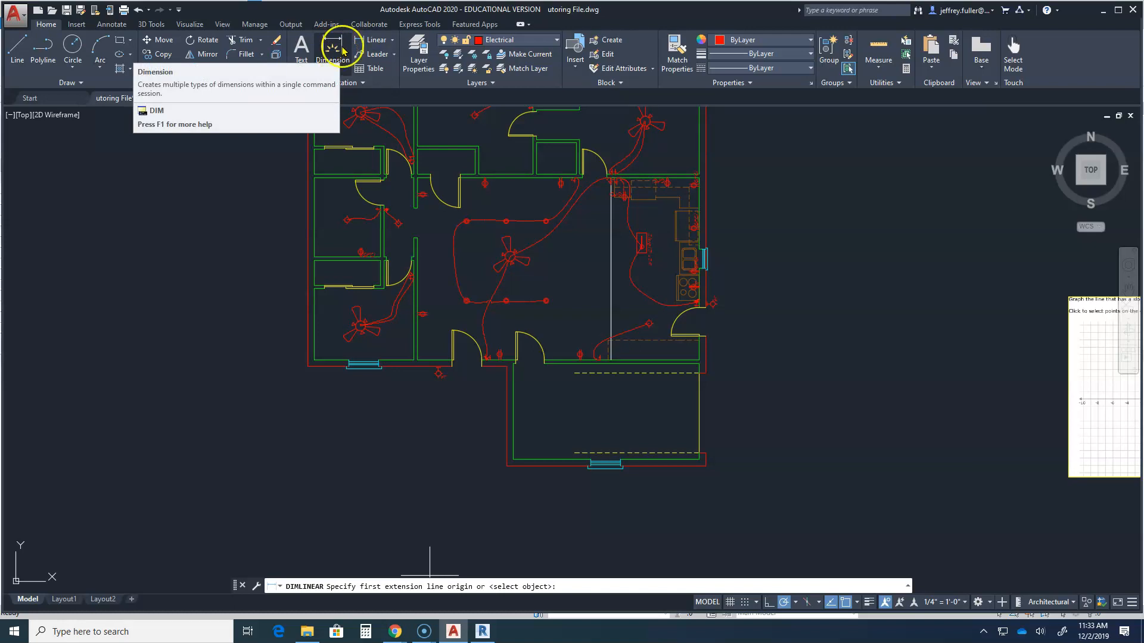
Add a linear dimension across the floor plan's full lower width, with its dimension line 8' below the lowest exterior wall.
left_click(377, 42)
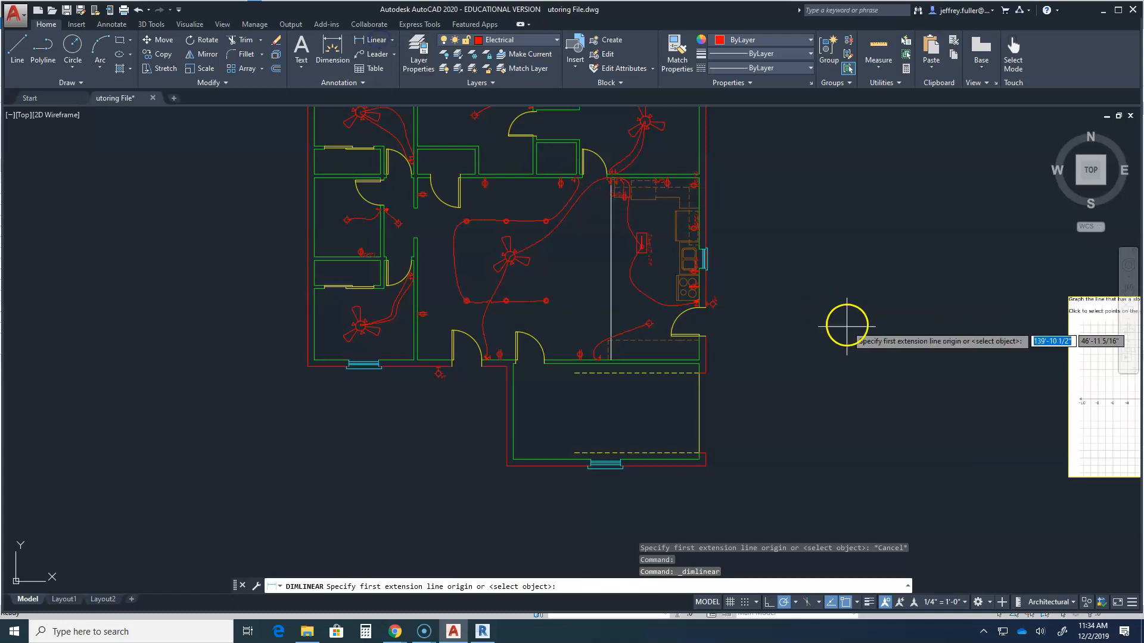
scroll(683, 505, "up", 4)
scroll(684, 505, "down", 4)
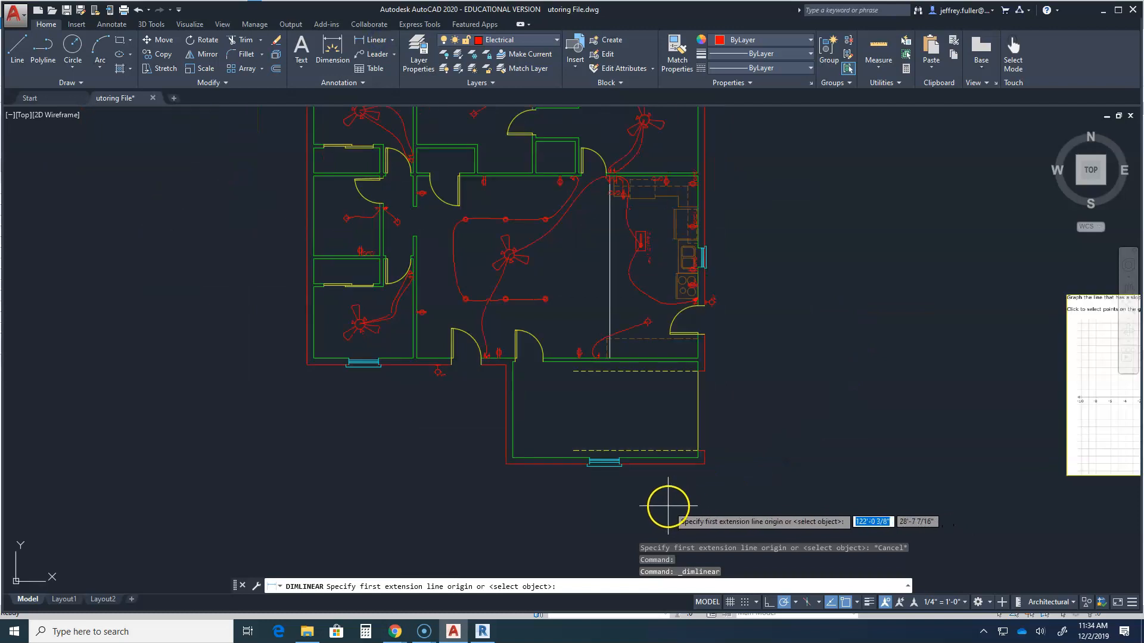
scroll(684, 427, "up", 3)
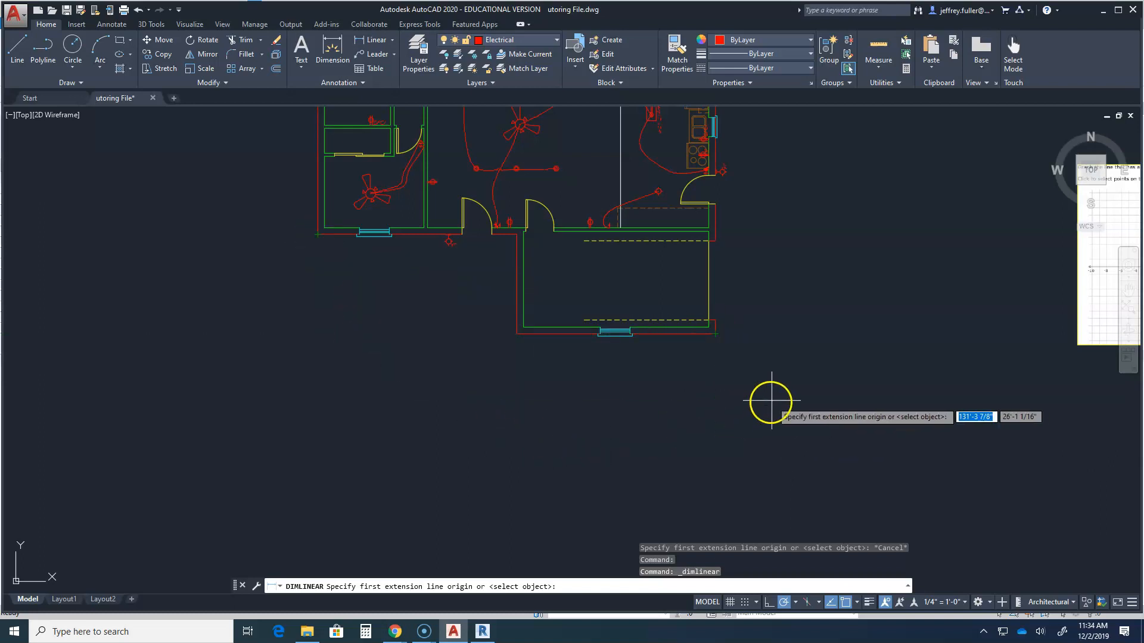
left_click(716, 334)
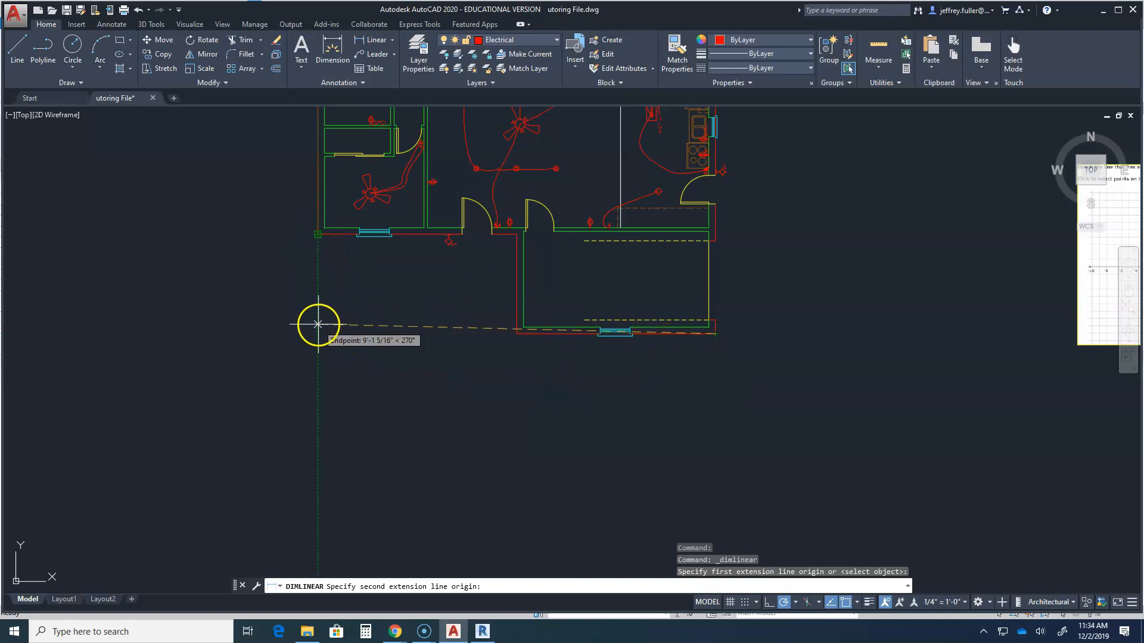
left_click(318, 334)
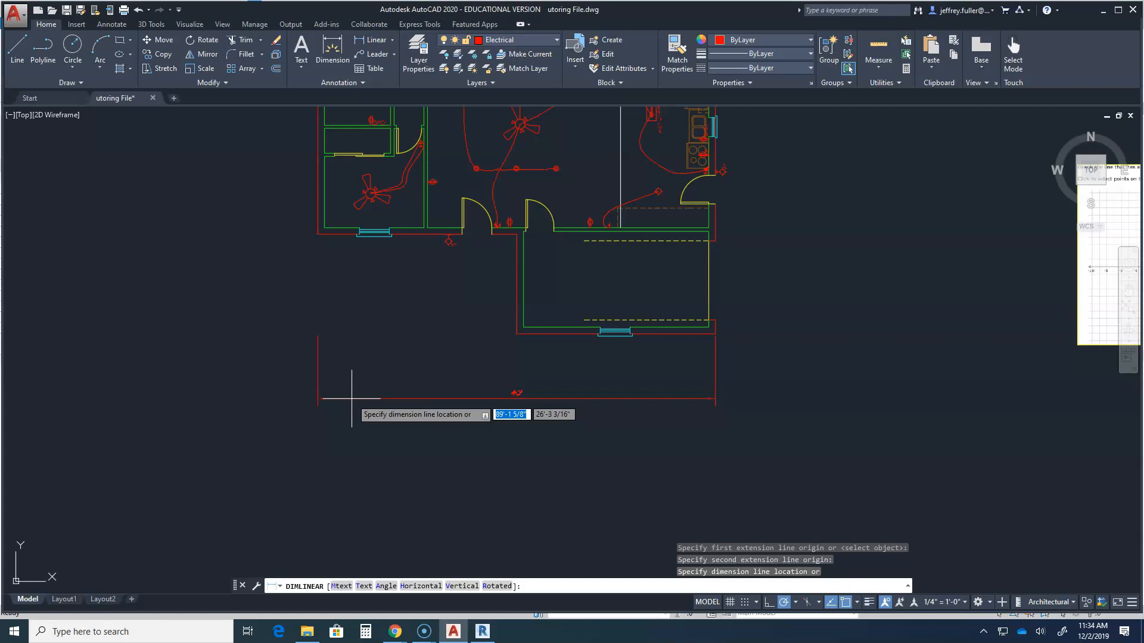
key("F8")
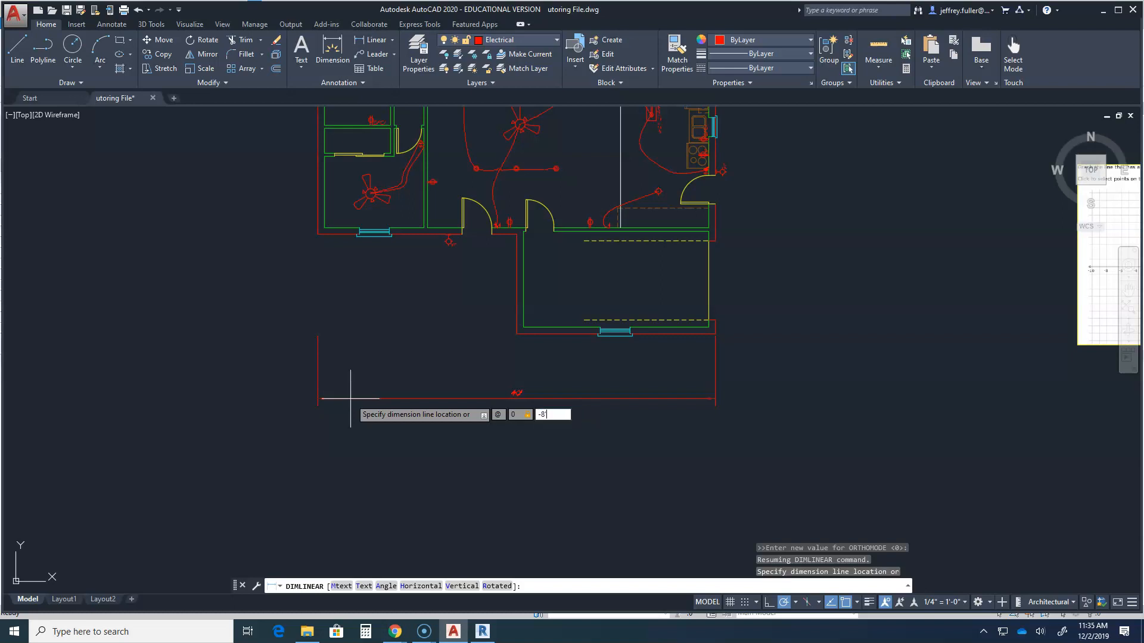
key("Return")
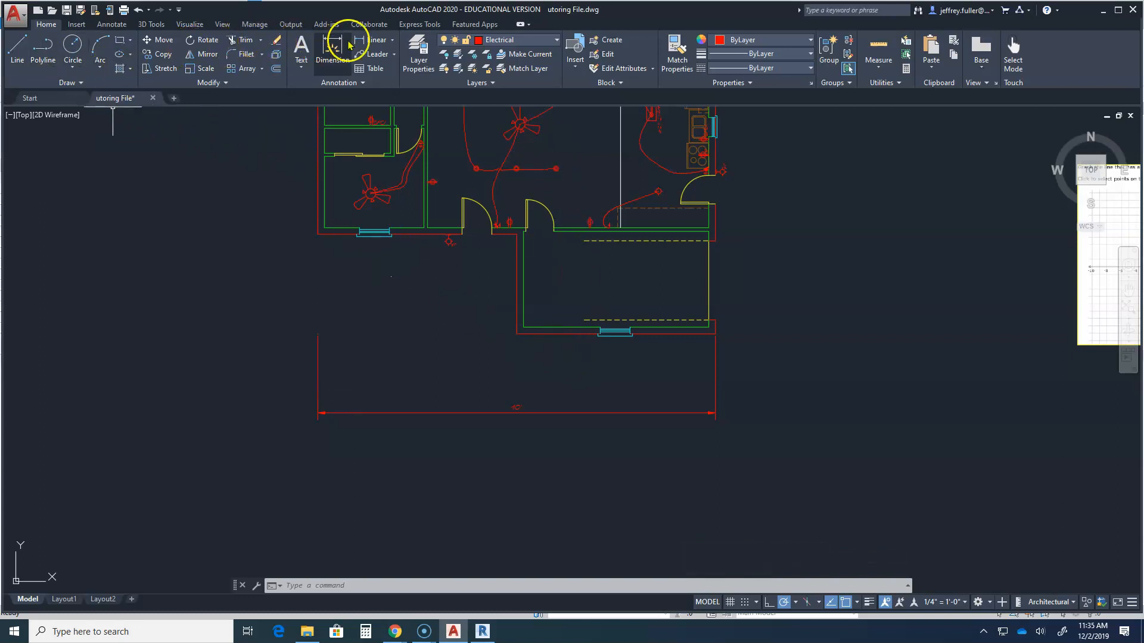
Add a linear dimension across the projecting lower-right room's bottom exterior wall, placing its dimension line 6' below the wall.
left_click(372, 40)
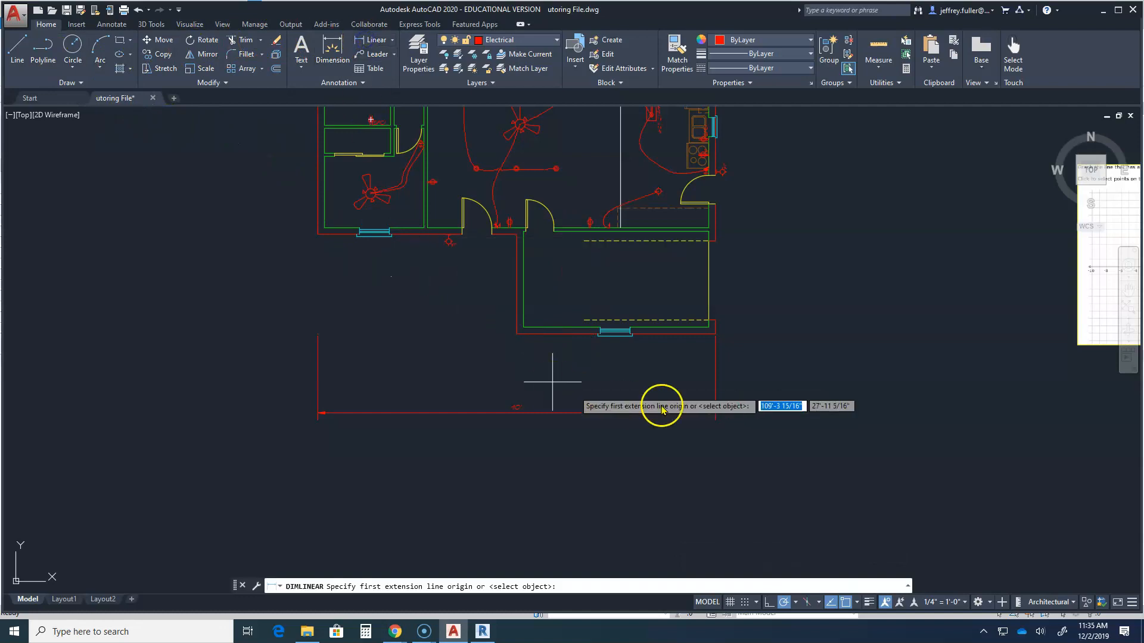
left_click(719, 336)
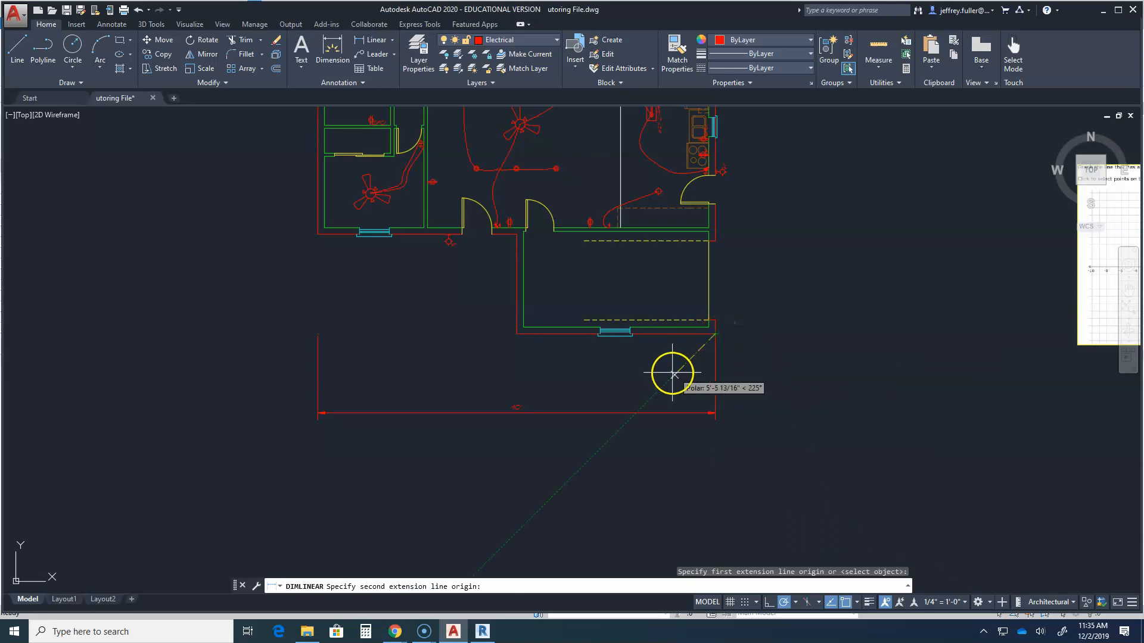
left_click(516, 334)
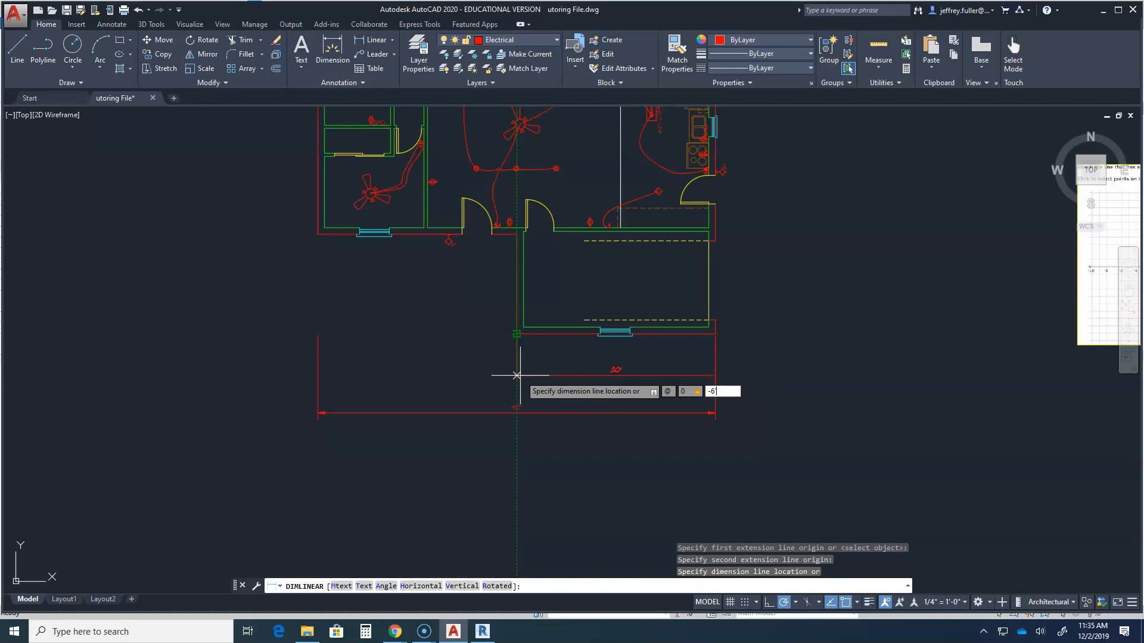
key("Return")
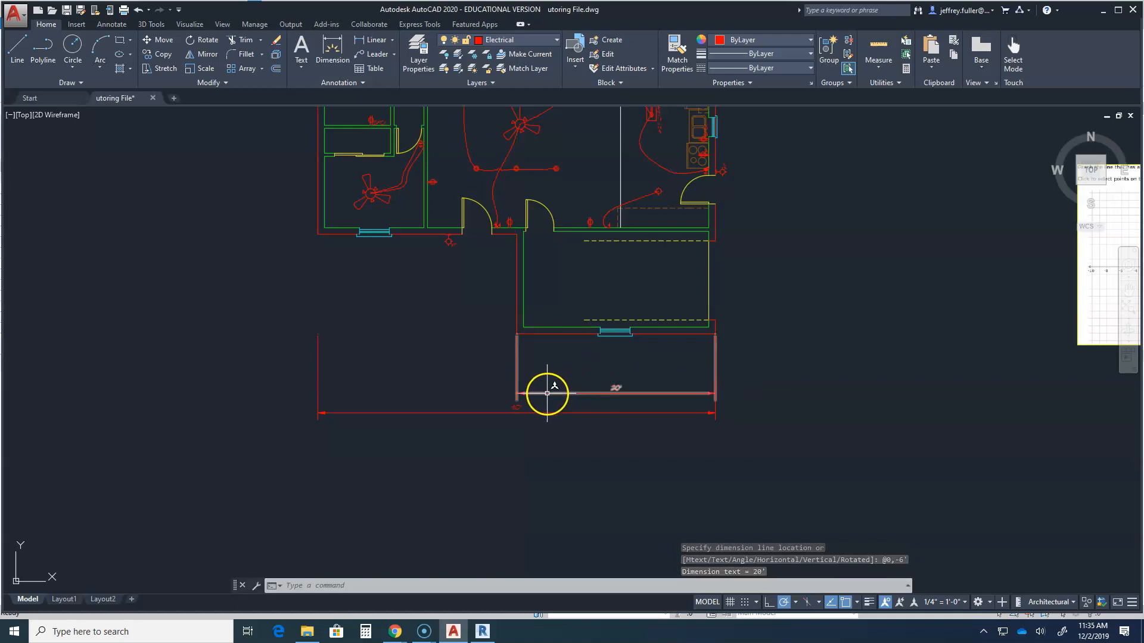
Continue the projecting room's dimension leftward to the interior partition's centreline and on to the house's lower-left exterior corner.
left_click(515, 377)
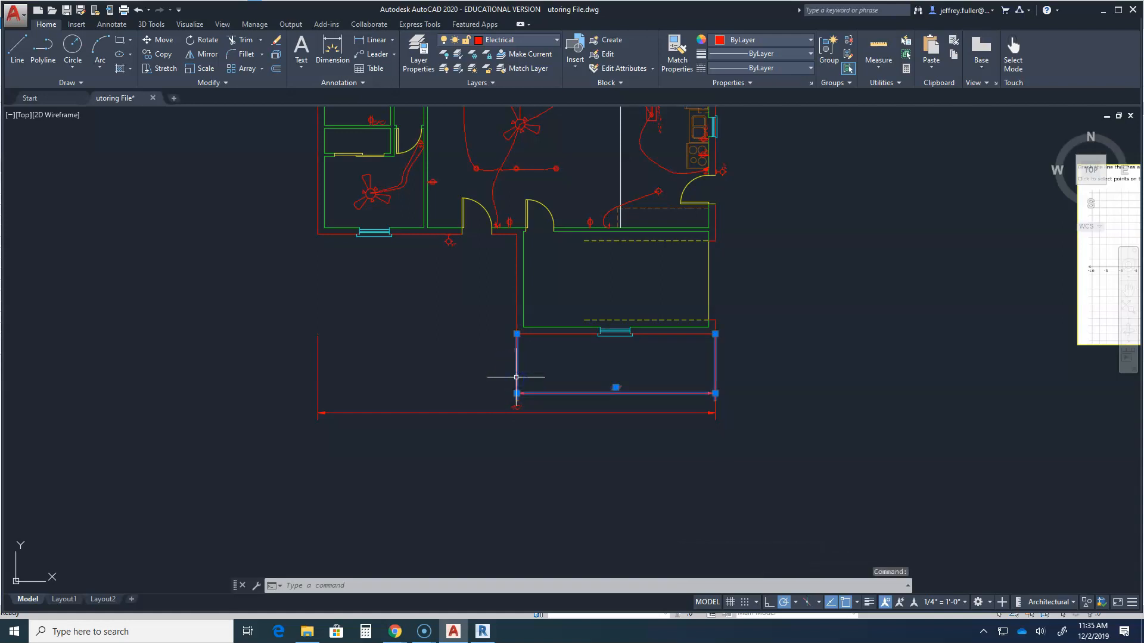
mouse_move(517, 393)
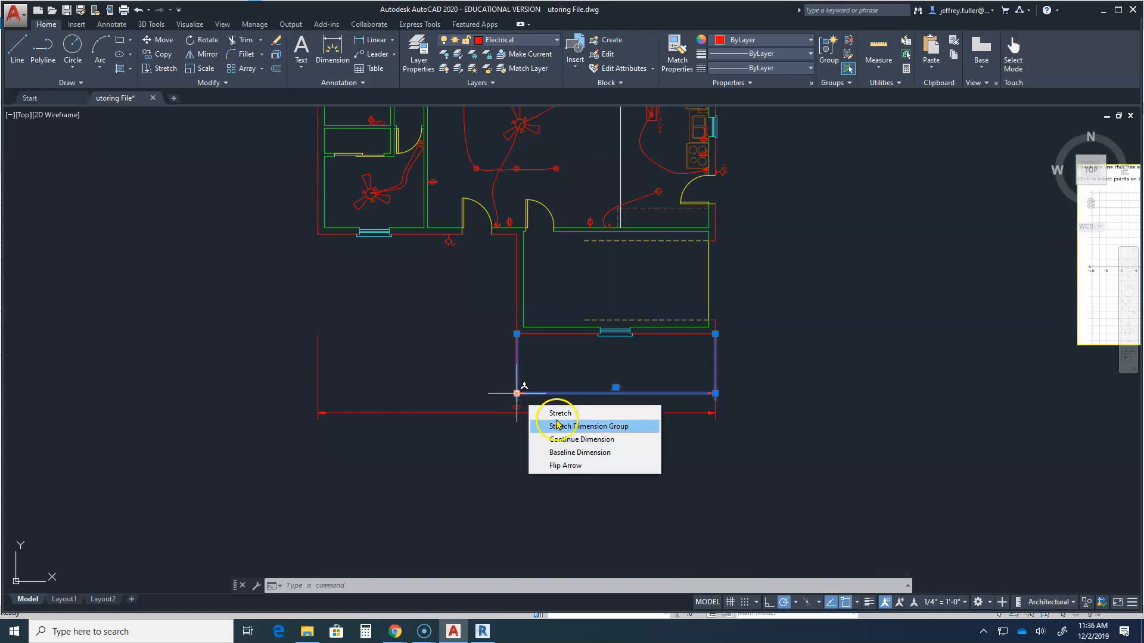
left_click(560, 440)
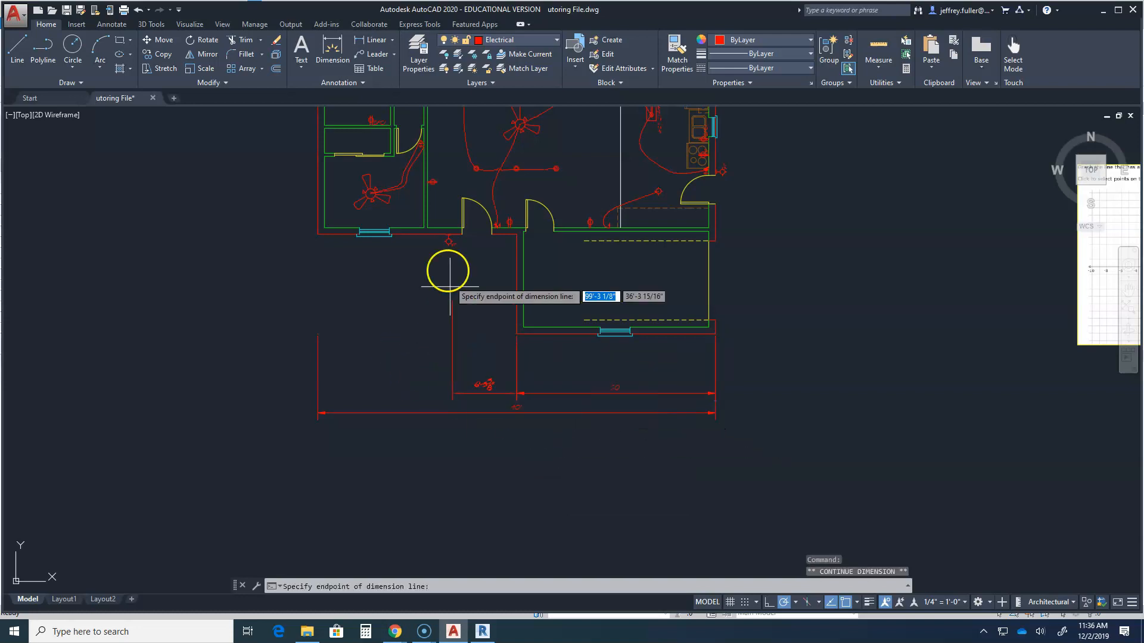
scroll(421, 203, "up", 4)
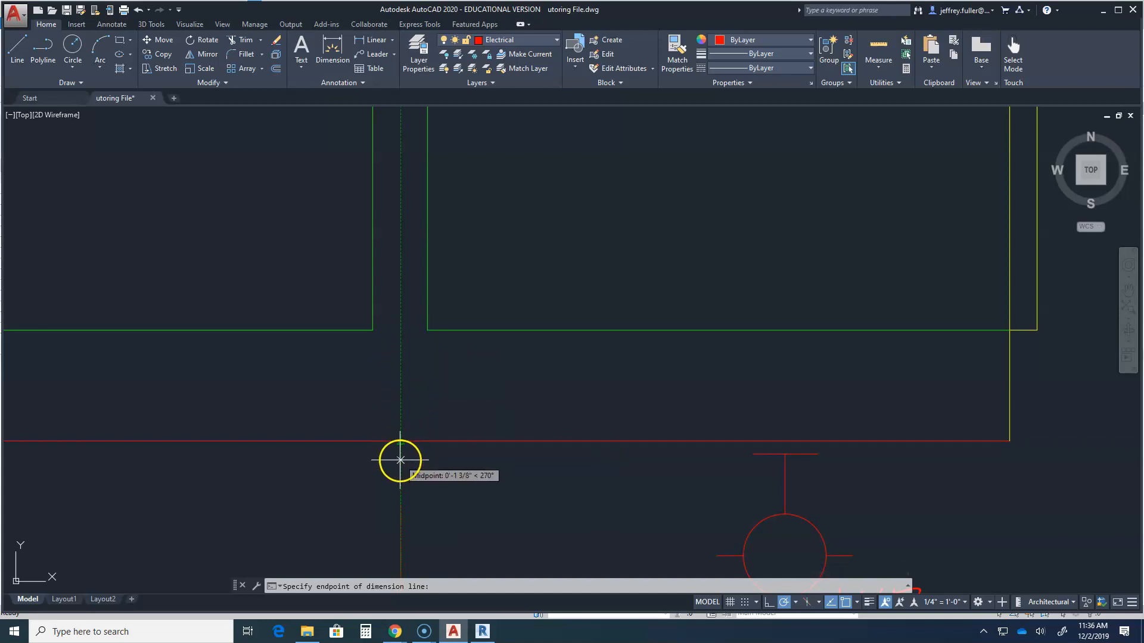
scroll(380, 553, "down", 5)
middle_click_drag(378, 554, 422, 252)
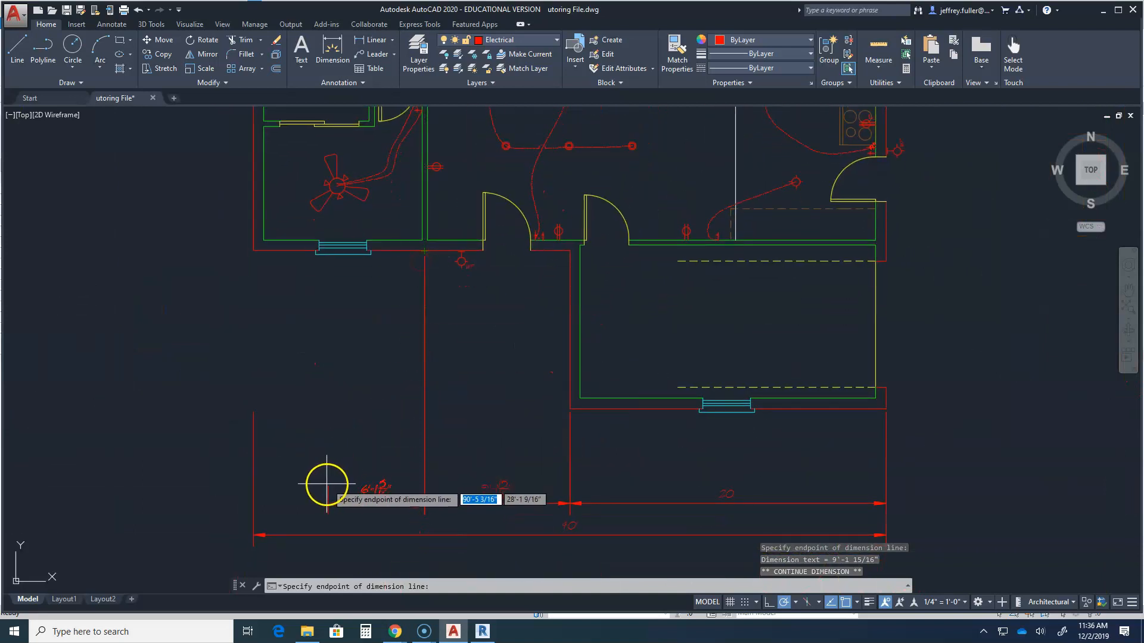
left_click(253, 250)
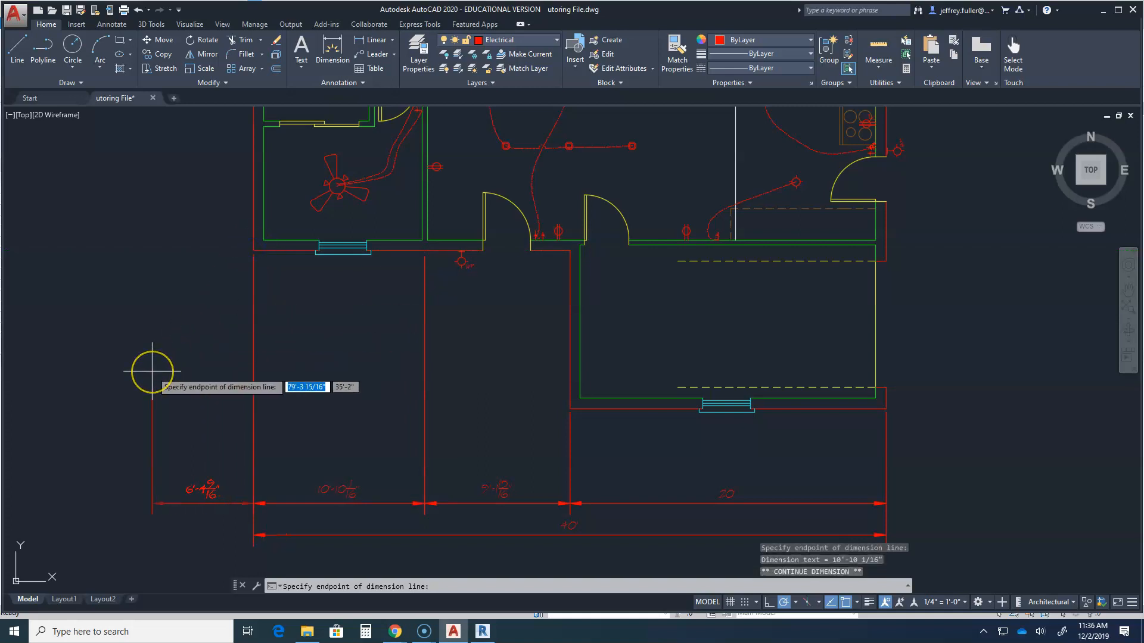
key("Escape")
key("Escape")
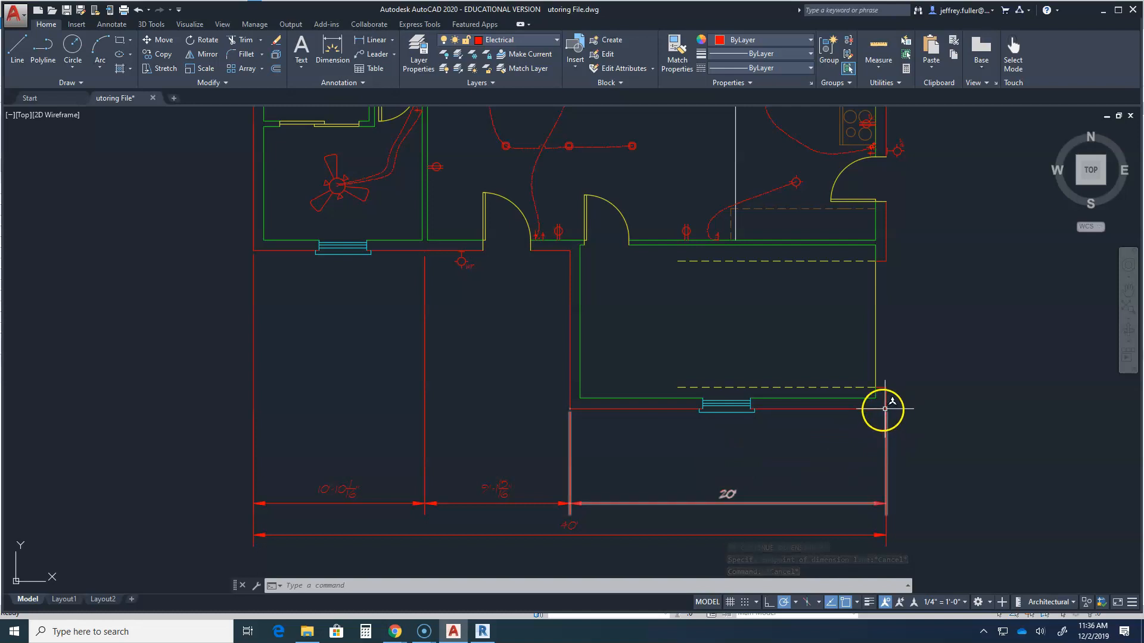
Examine how the extension lines meet the exterior corners and the partition centreline along the plan's lower side.
scroll(564, 403, "up", 10)
scroll(639, 488, "down", 3)
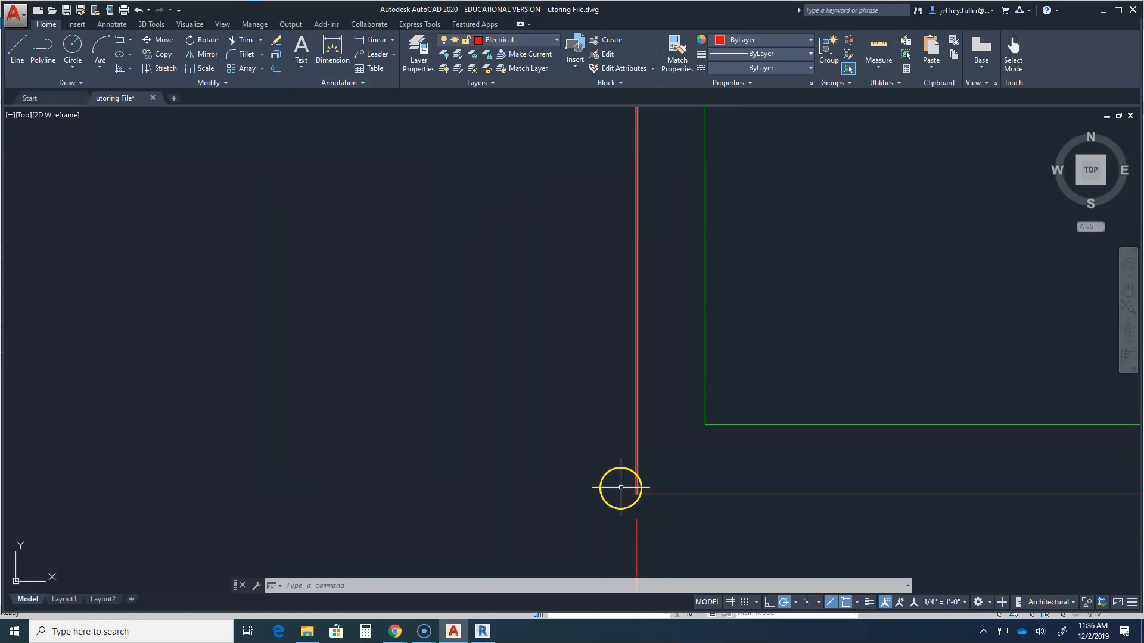
scroll(519, 472, "down", 10)
scroll(562, 429, "up", 8)
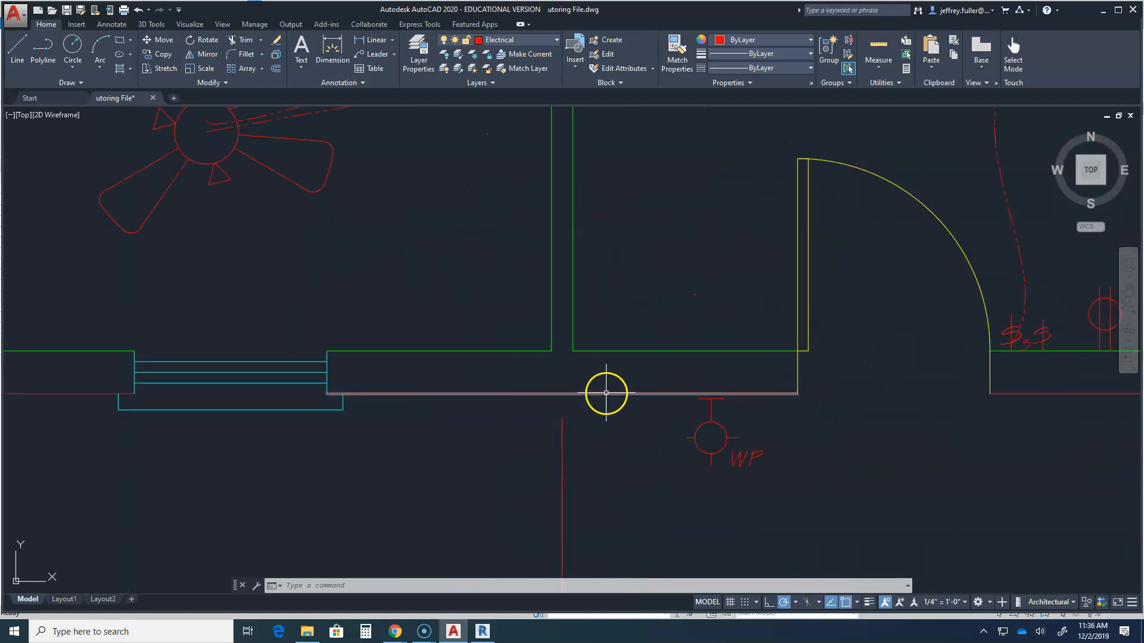
scroll(592, 490, "down", 10)
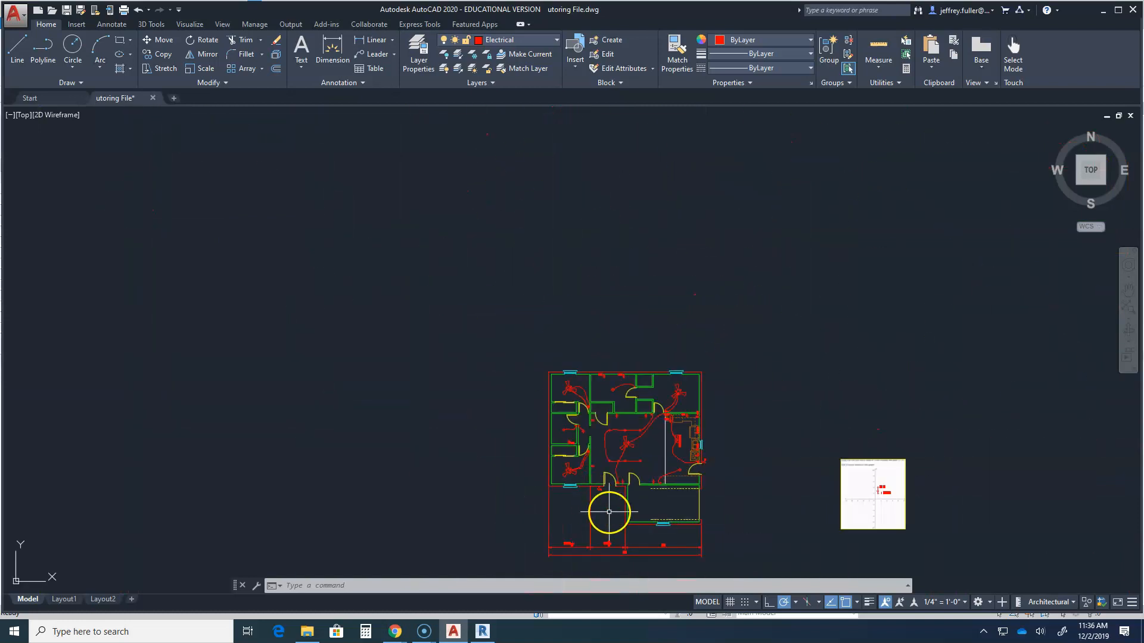
middle_click_drag(411, 496, 171, 334)
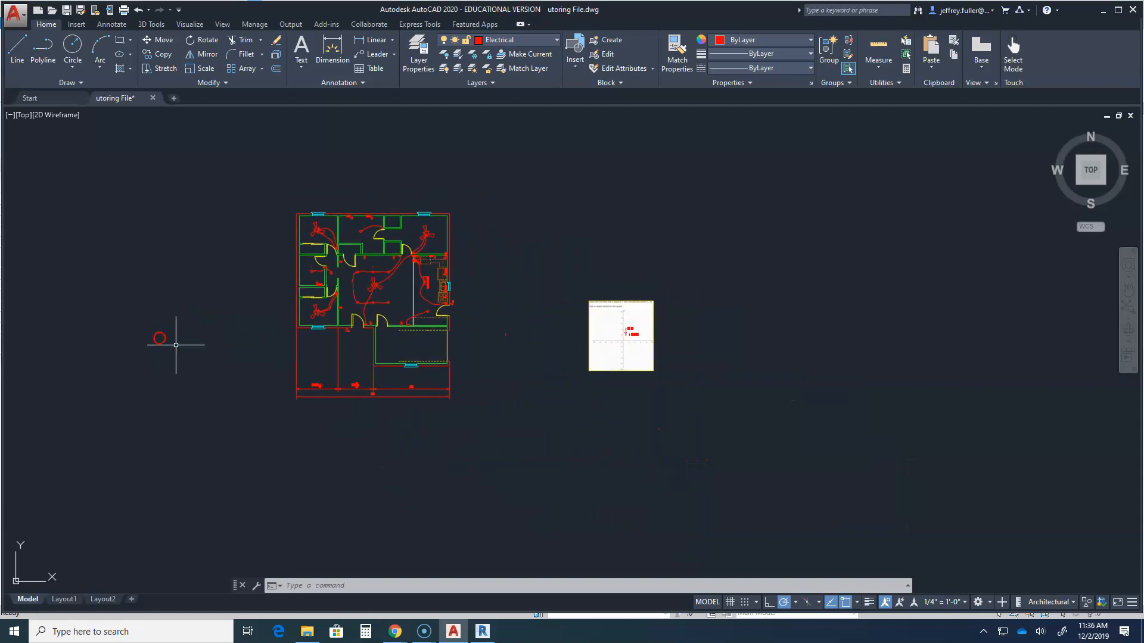
scroll(171, 336, "up", 5)
middle_click_drag(264, 364, 113, 404)
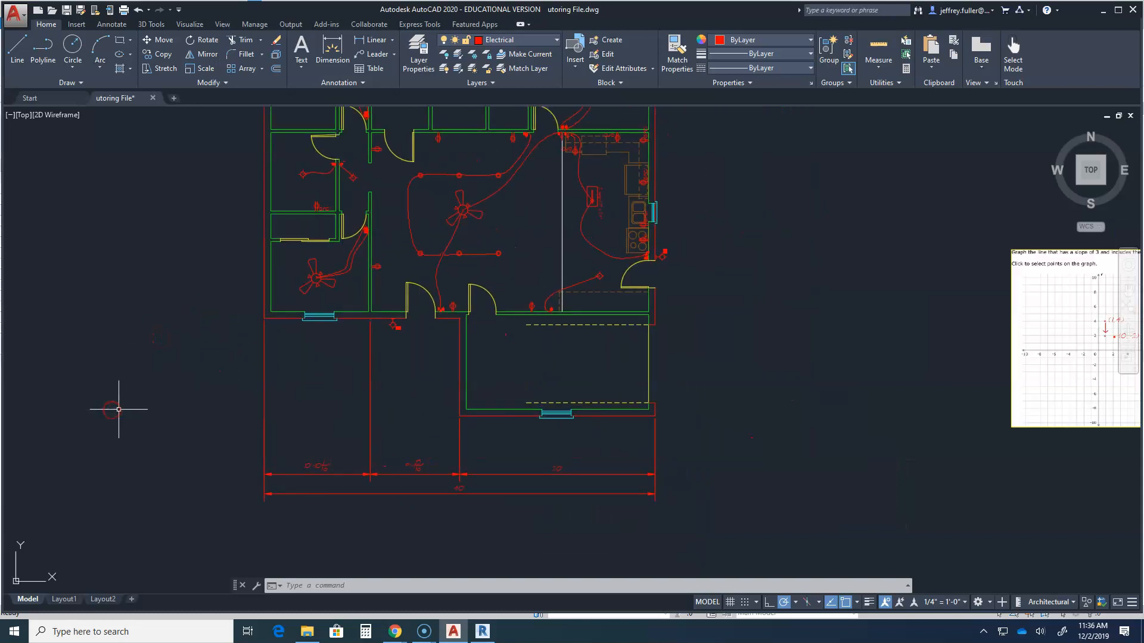
Add a linear dimension from the projecting room's lower-right corner to its window's centre, placing the dimension line 4' below the wall.
left_click(372, 40)
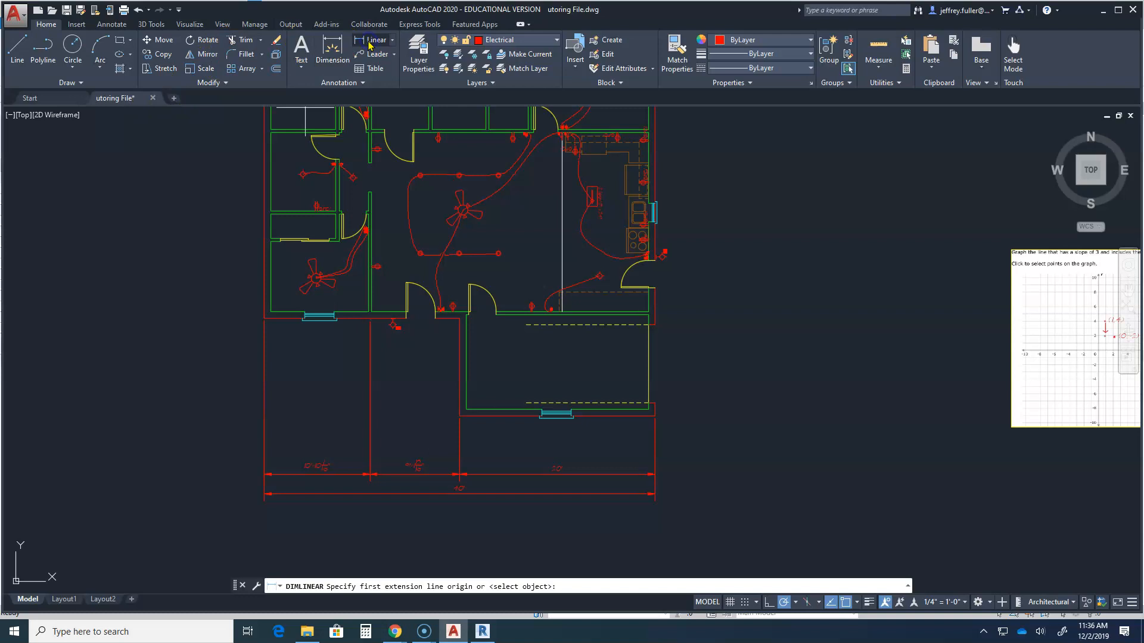
left_click(654, 415)
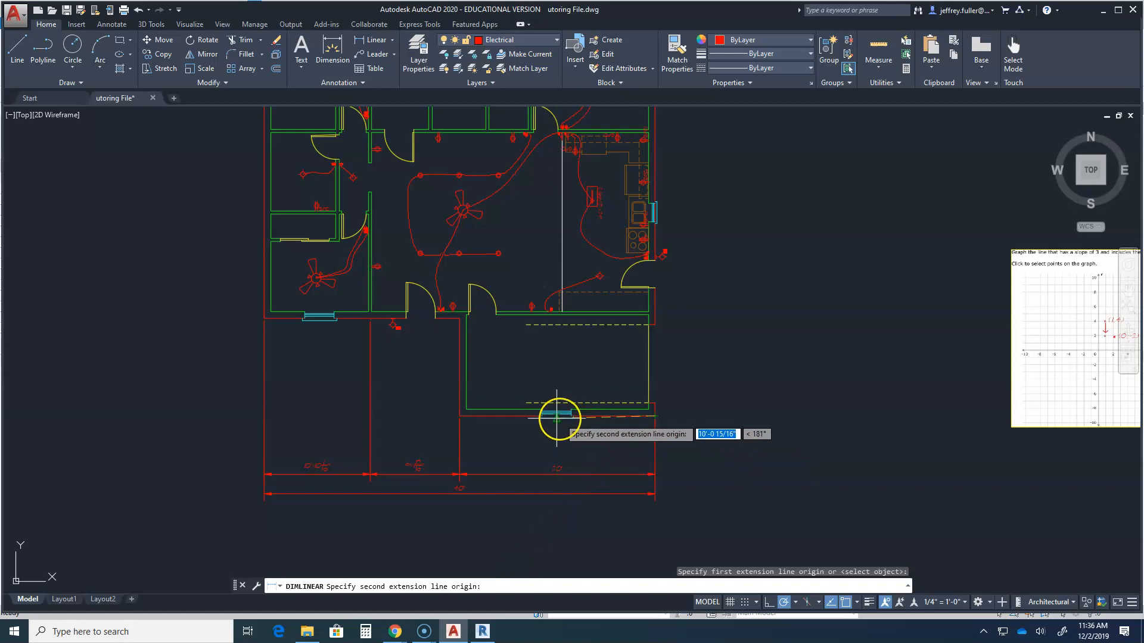
scroll(557, 419, "up", 5)
scroll(541, 393, "down", 4)
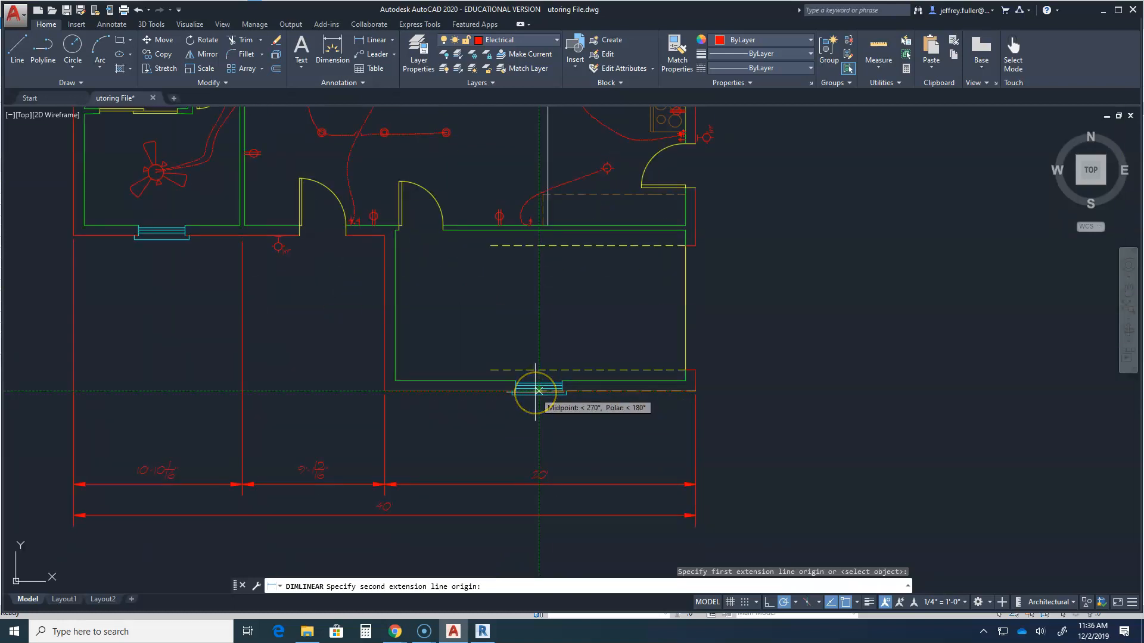
left_click(538, 390)
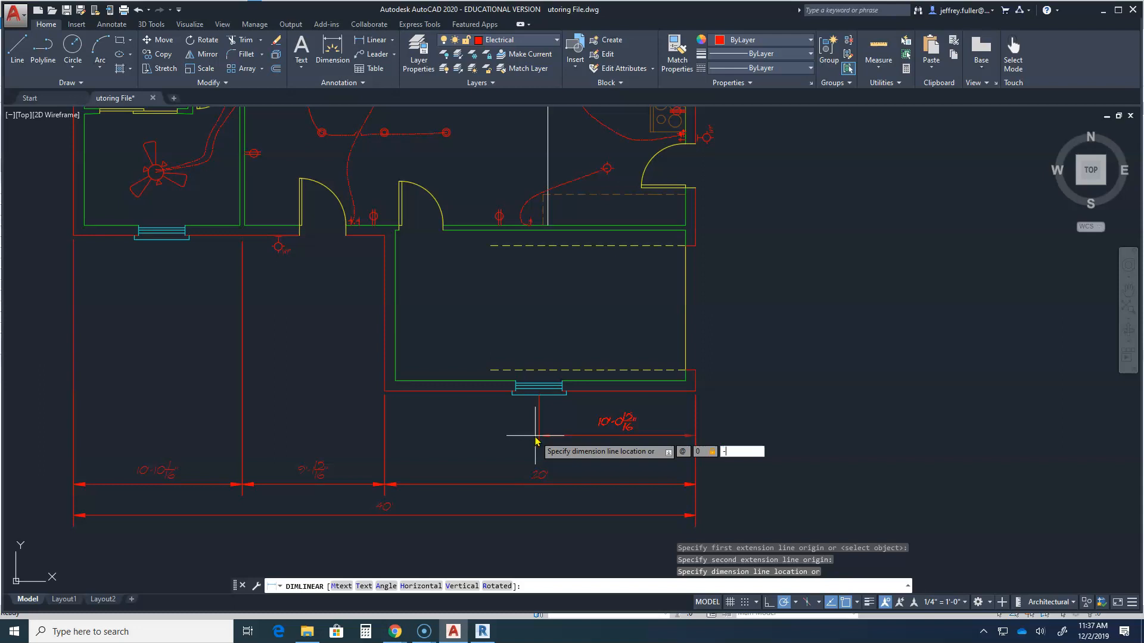
key("Return")
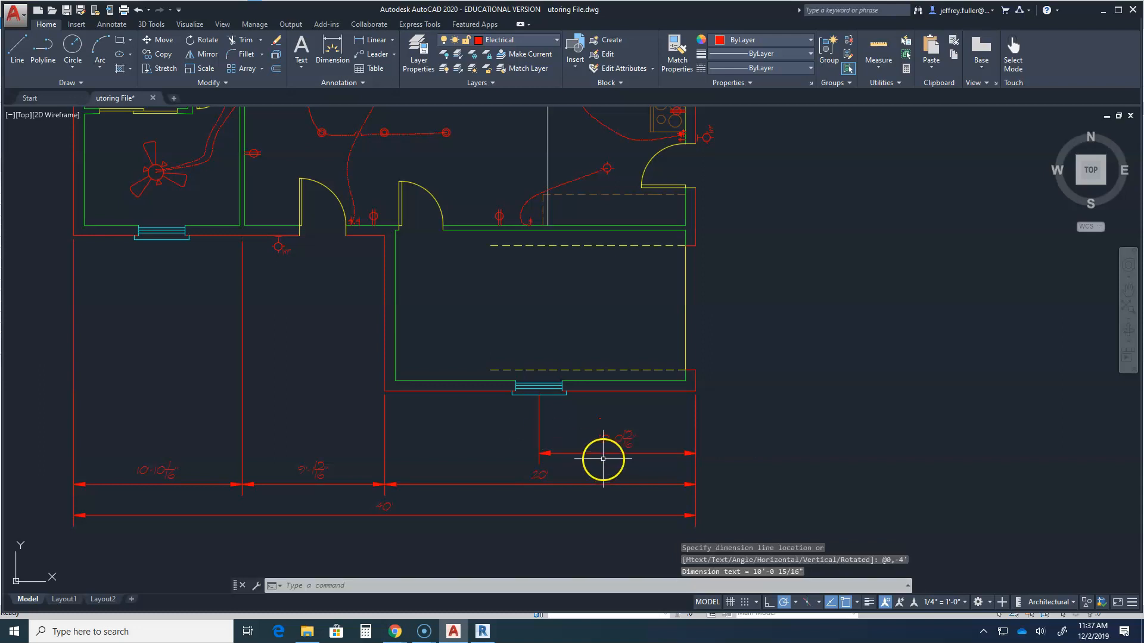
left_click(597, 453)
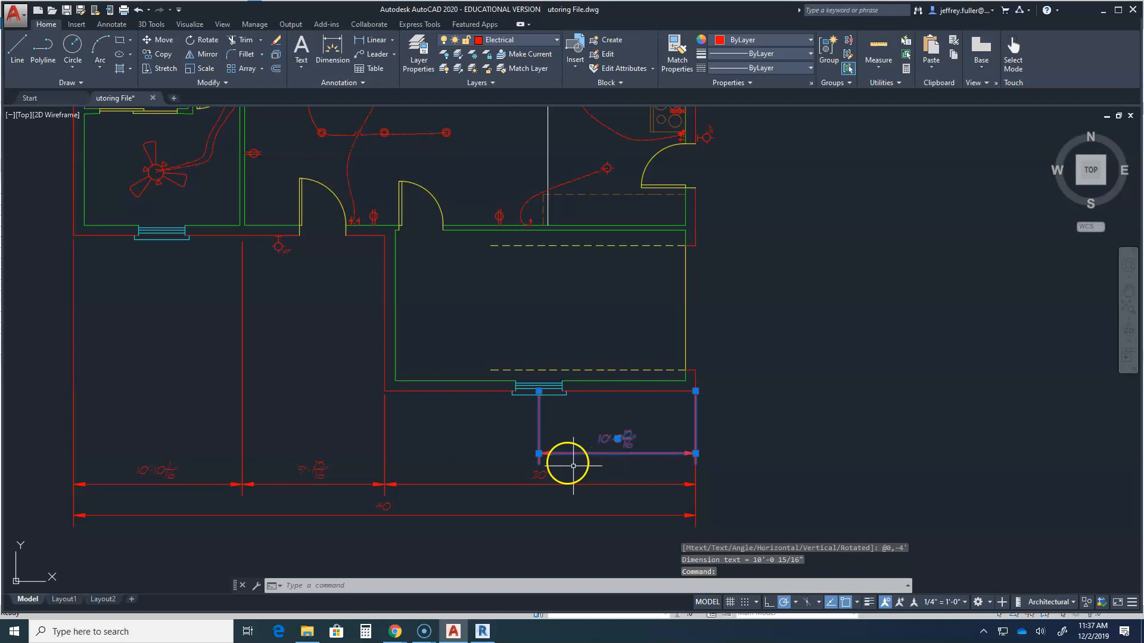
mouse_move(539, 453)
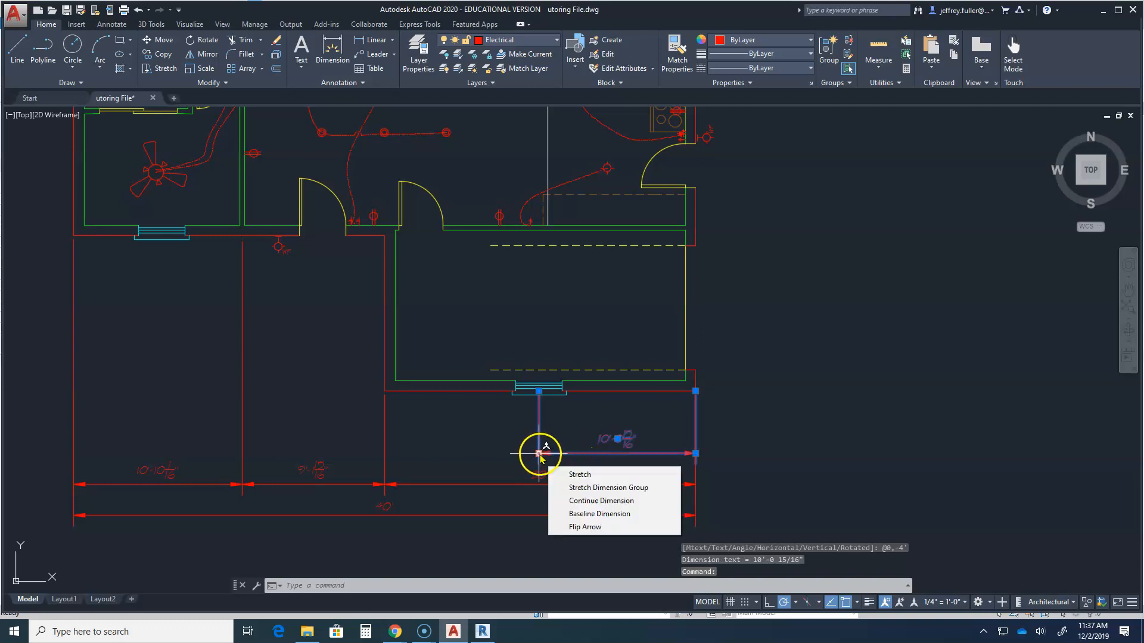
left_click(577, 500)
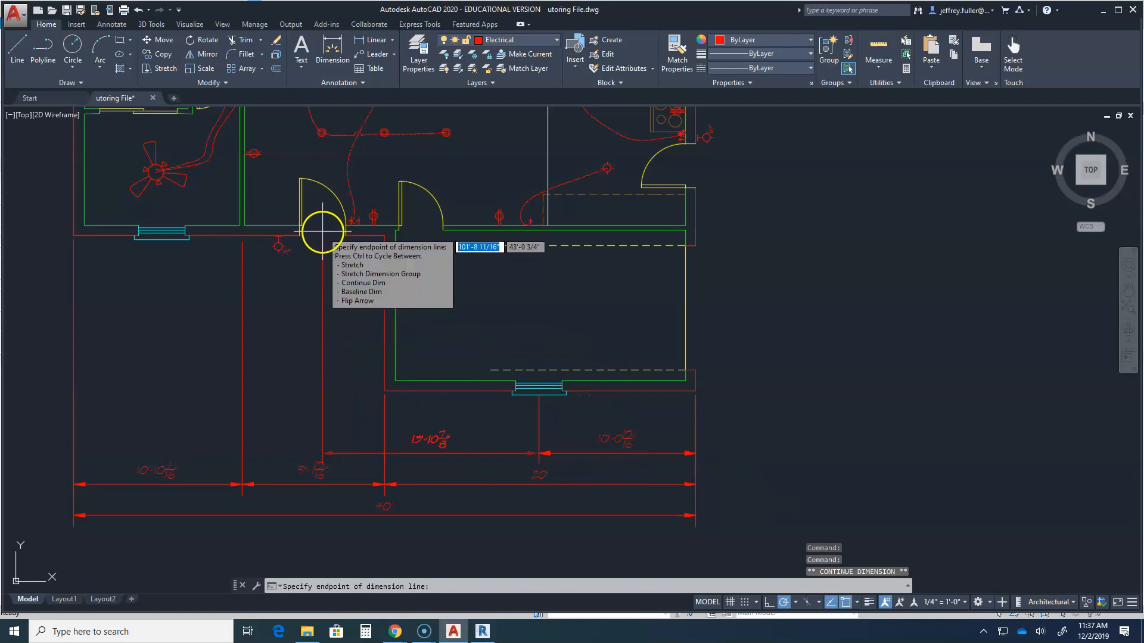
scroll(322, 236, "up", 4)
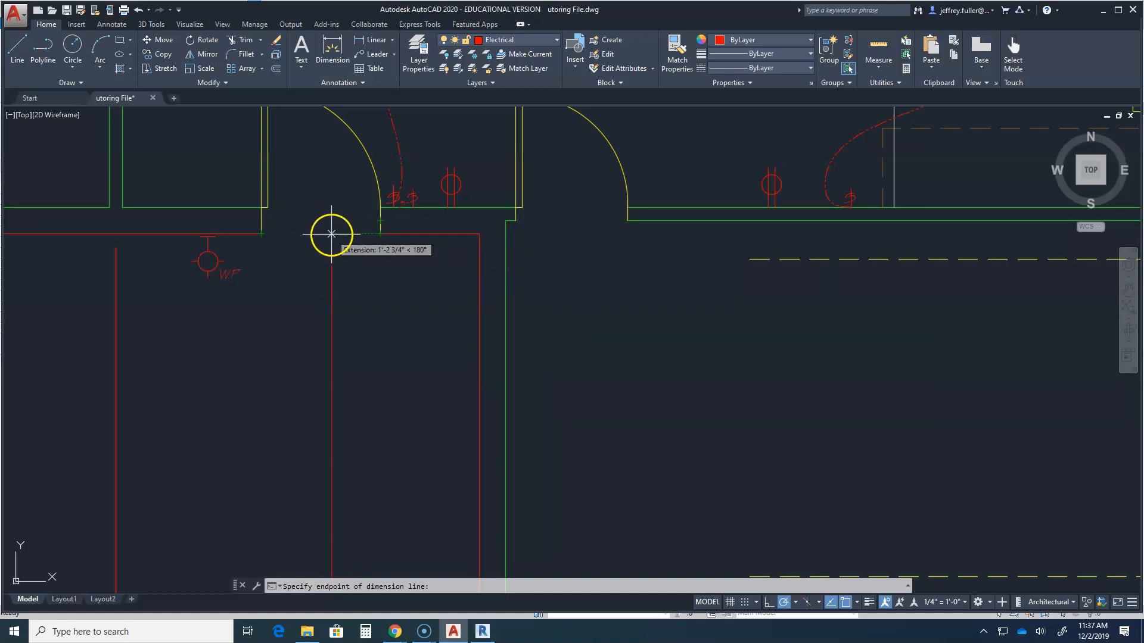
key("Escape")
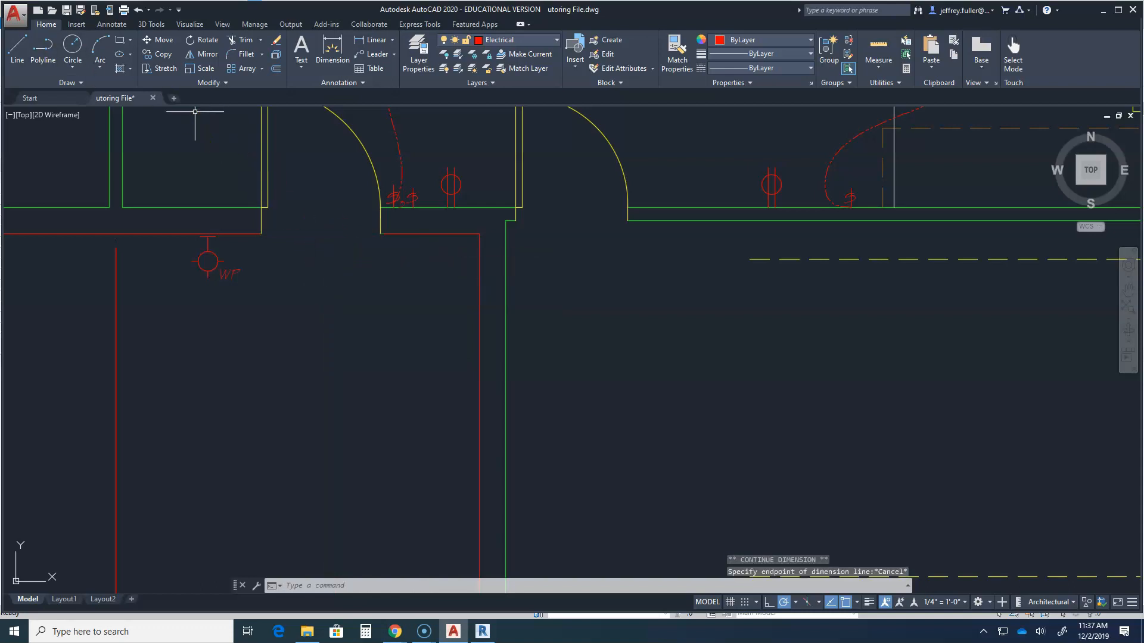
Draw a line across the front entry door opening, joining the exterior wall's ends on both sides.
left_click(17, 44)
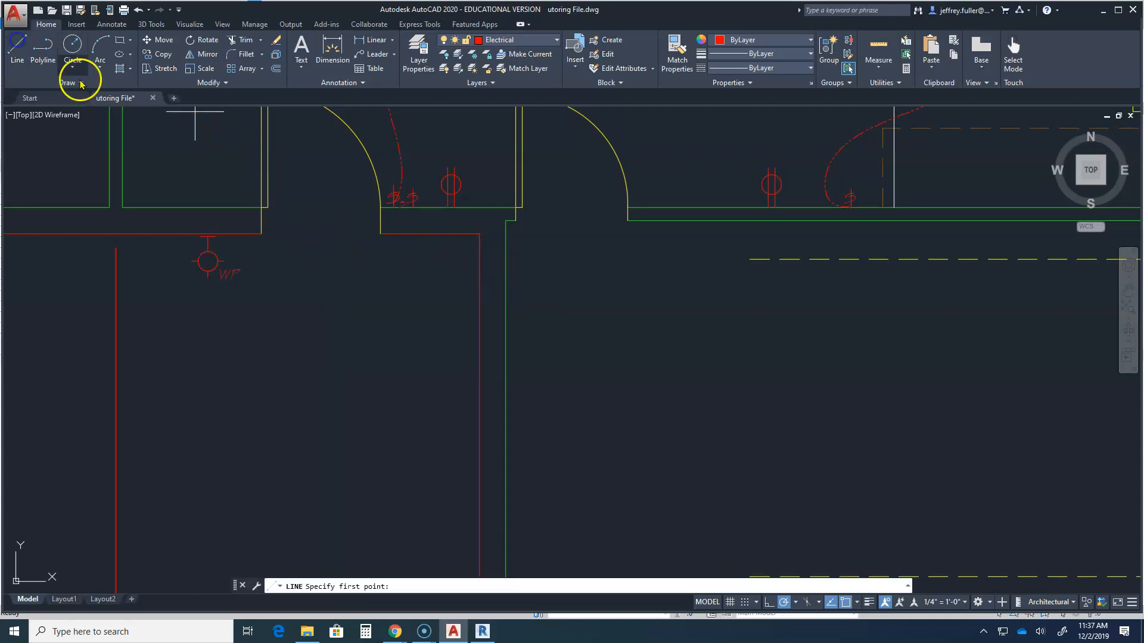
left_click(261, 233)
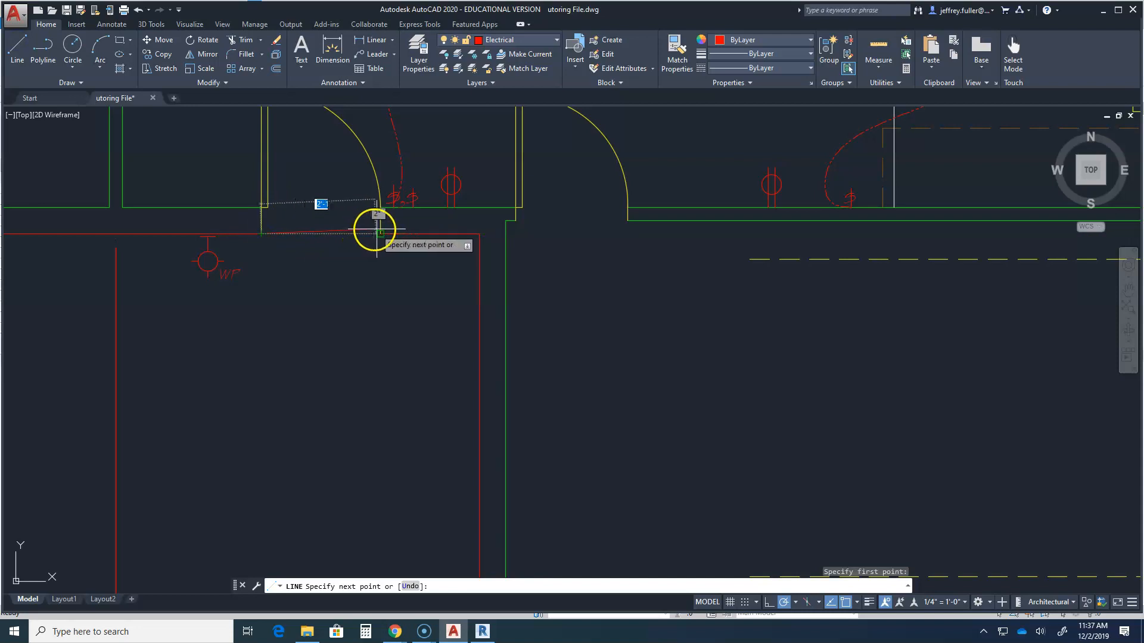
left_click(380, 233)
key("Escape")
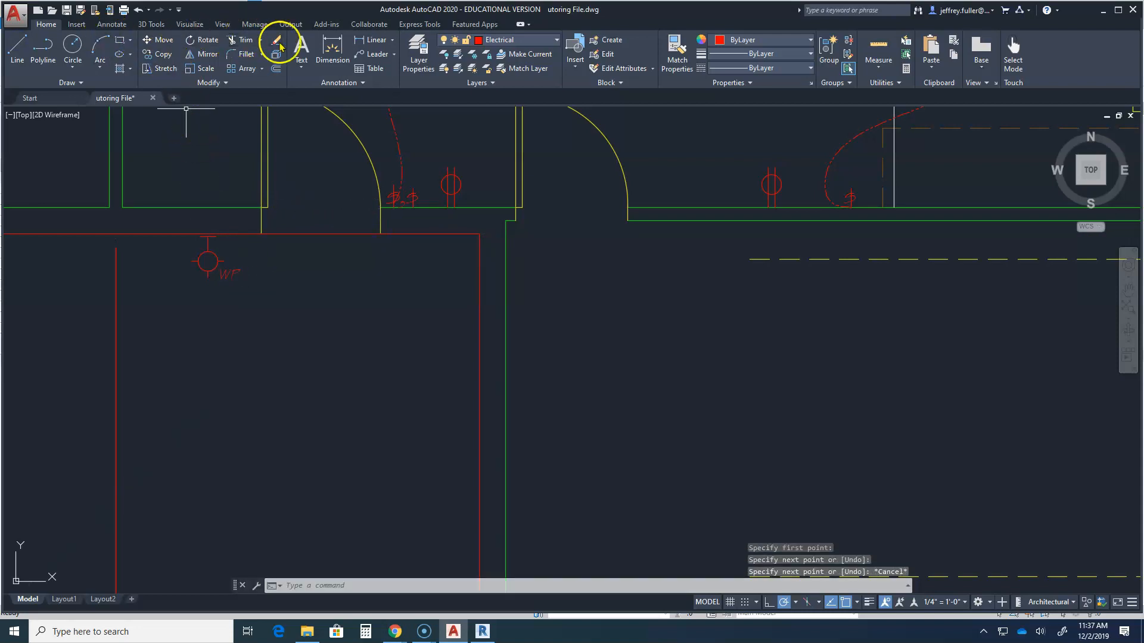
left_click(331, 46)
scroll(341, 268, "down", 5)
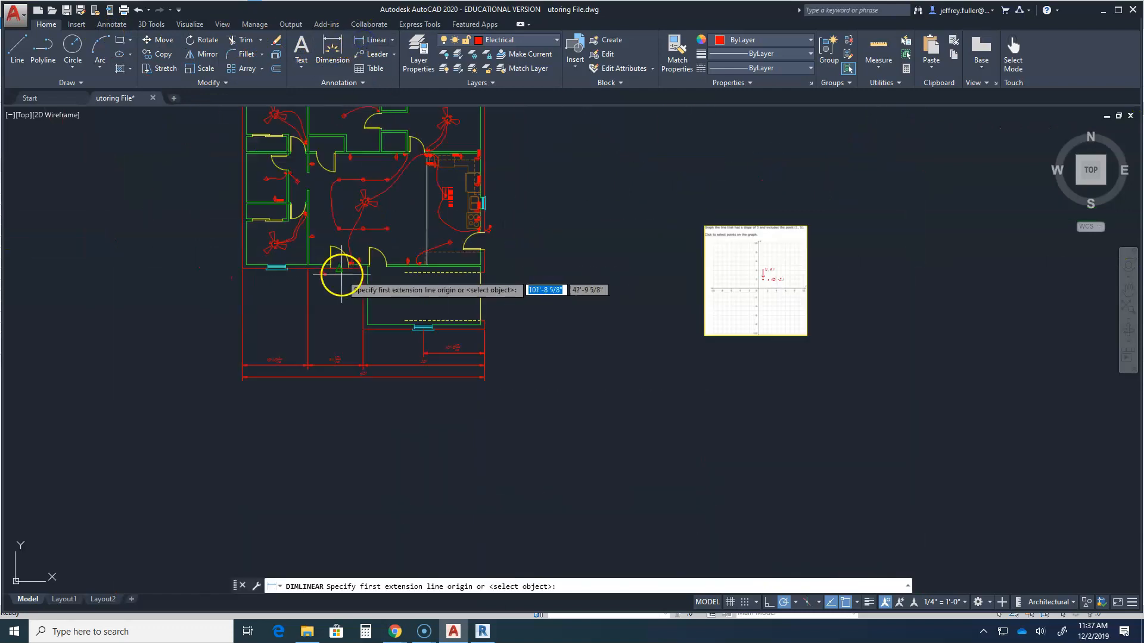
key("Escape")
Continue the projecting room's window dimension leftward to the midpoint of the line across the front door opening.
scroll(403, 357, "up", 4)
left_click(618, 370)
key("Escape")
left_click(611, 370)
mouse_move(592, 372)
left_click(626, 419)
scroll(238, 313, "down", 4)
scroll(212, 263, "up", 5)
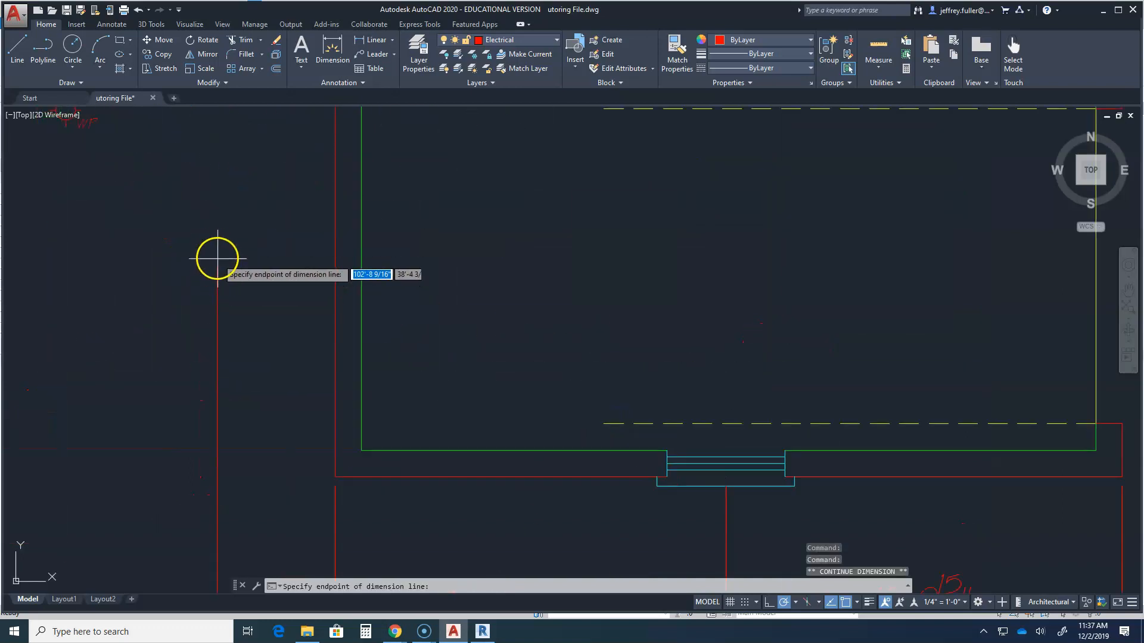
middle_click_drag(225, 281, 349, 482)
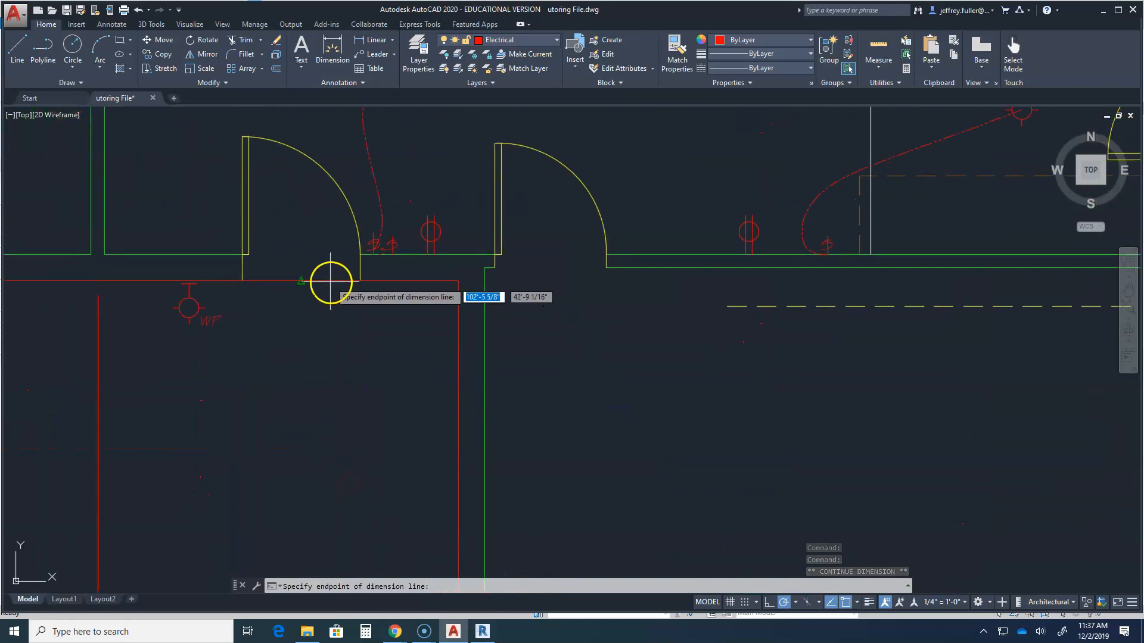
key("ctrl")
Continue the same dimension row to the lower-left bedroom window's centre and on to the house's lower-left exterior corner.
scroll(102, 383, "down", 5)
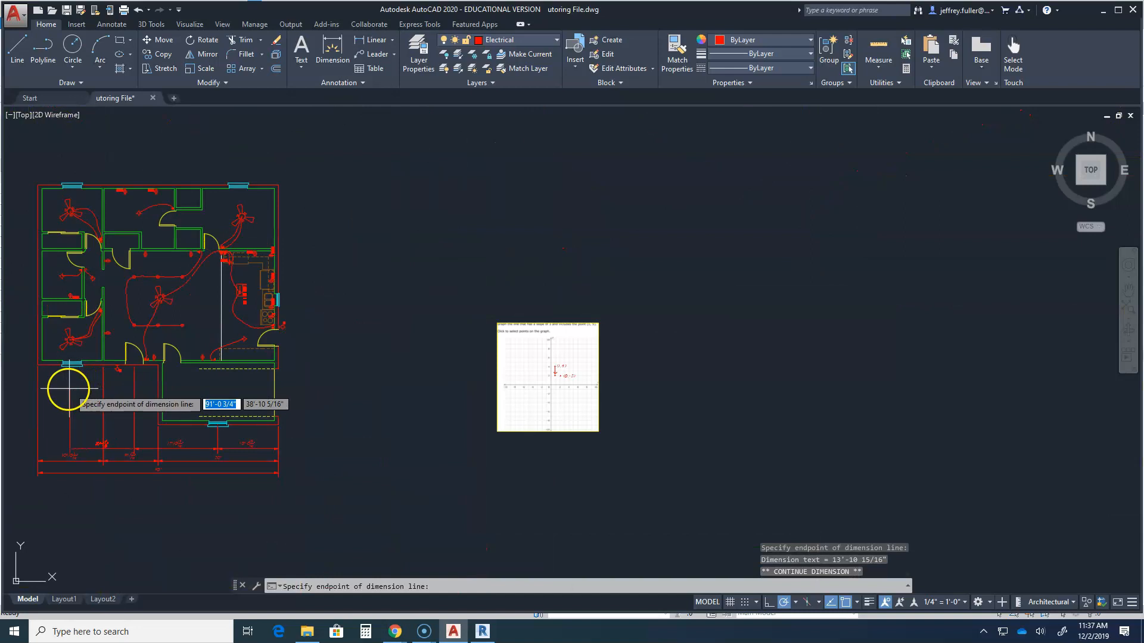
middle_click_drag(69, 387, 248, 392)
scroll(268, 372, "up", 10)
scroll(163, 354, "down", 5)
middle_click_drag(115, 376, 179, 376)
scroll(337, 384, "up", 3)
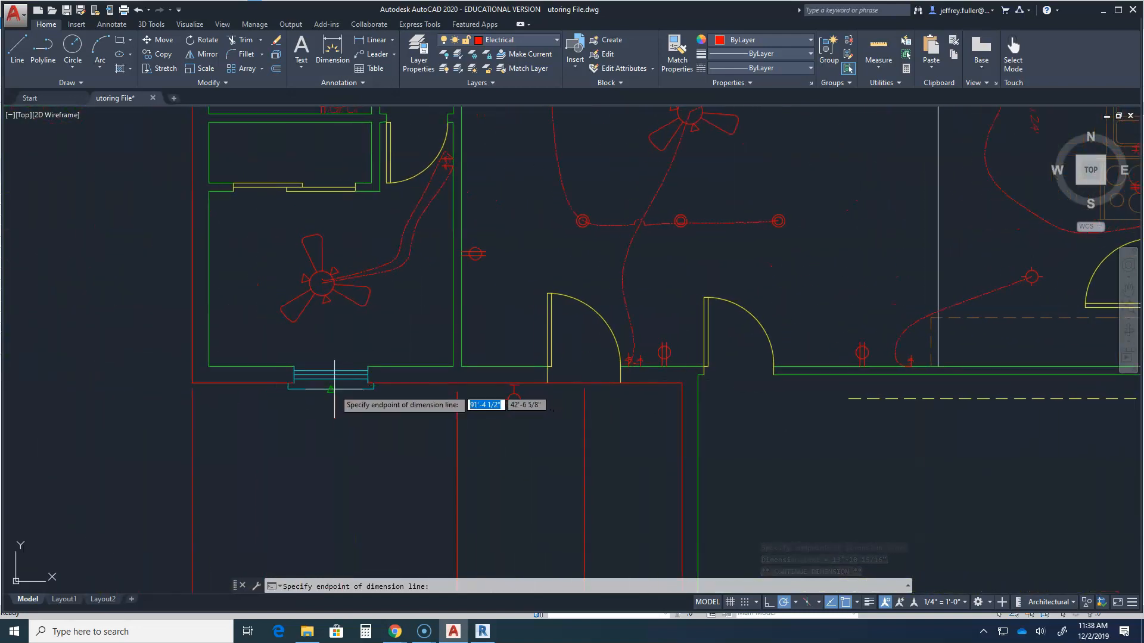
left_click(331, 389)
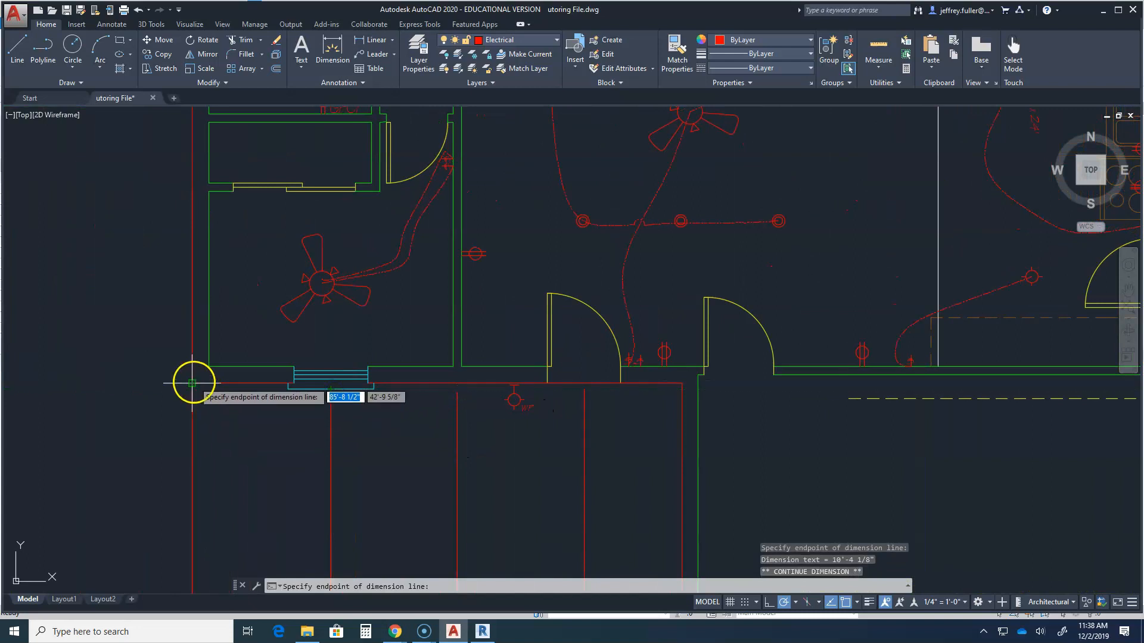
scroll(174, 510, "down", 5)
middle_click(173, 511)
scroll(179, 506, "up", 2)
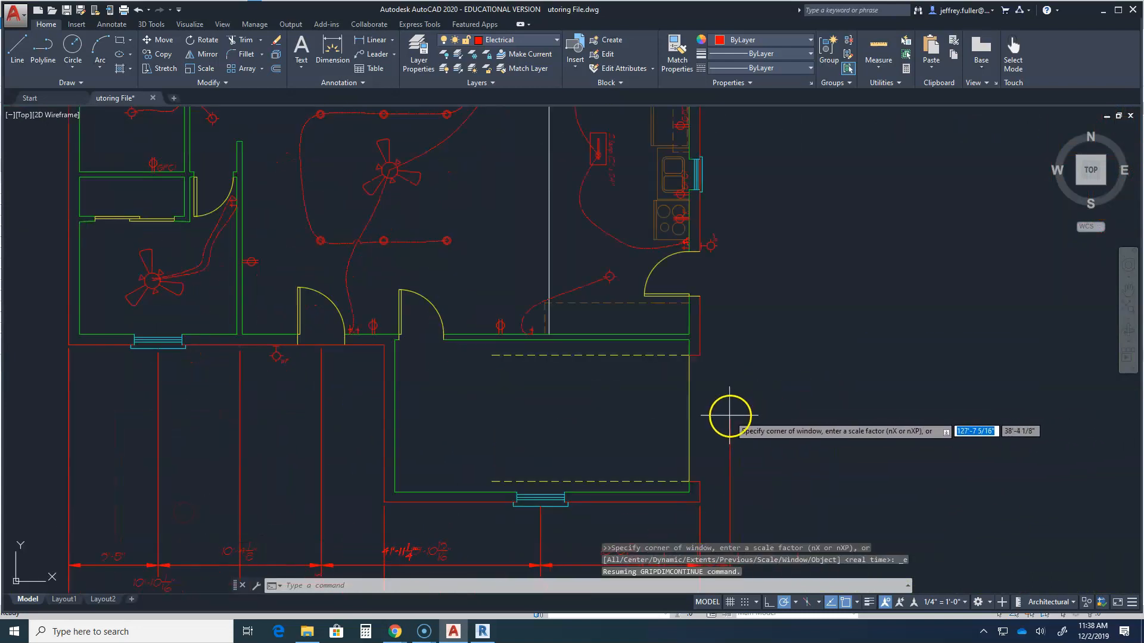
key("Escape")
Examine the three dimension rows below the plan and the plan's overall layout.
scroll(689, 514, "down", 5)
scroll(413, 503, "down", 2)
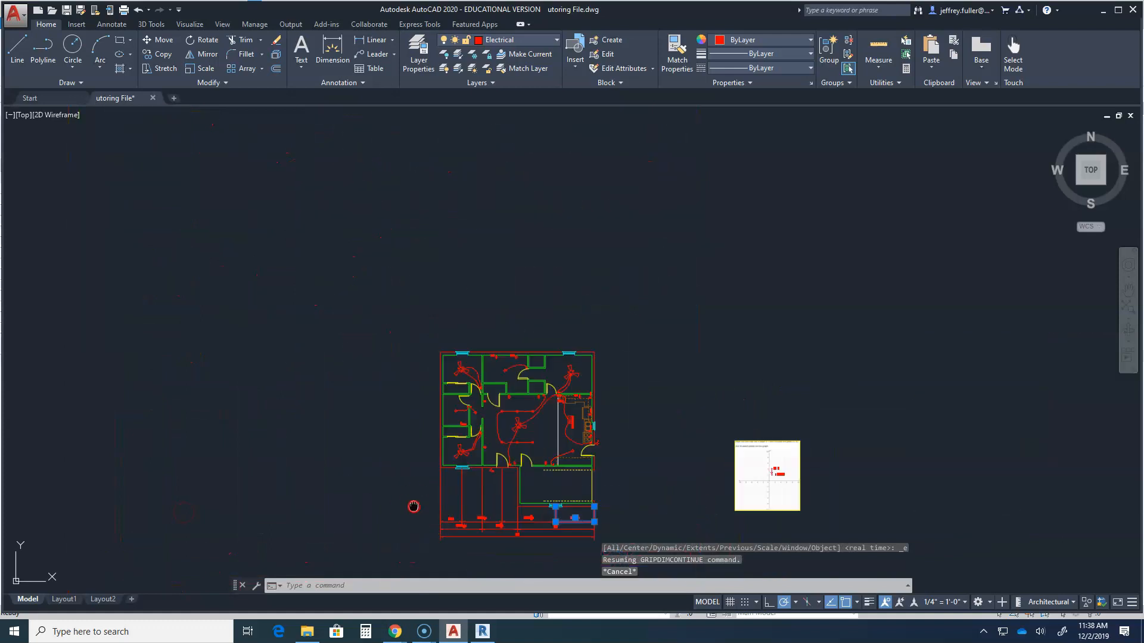
middle_click_drag(413, 503, 296, 350)
scroll(382, 381, "up", 3)
middle_click_drag(383, 383, 454, 521)
scroll(434, 498, "up", 2)
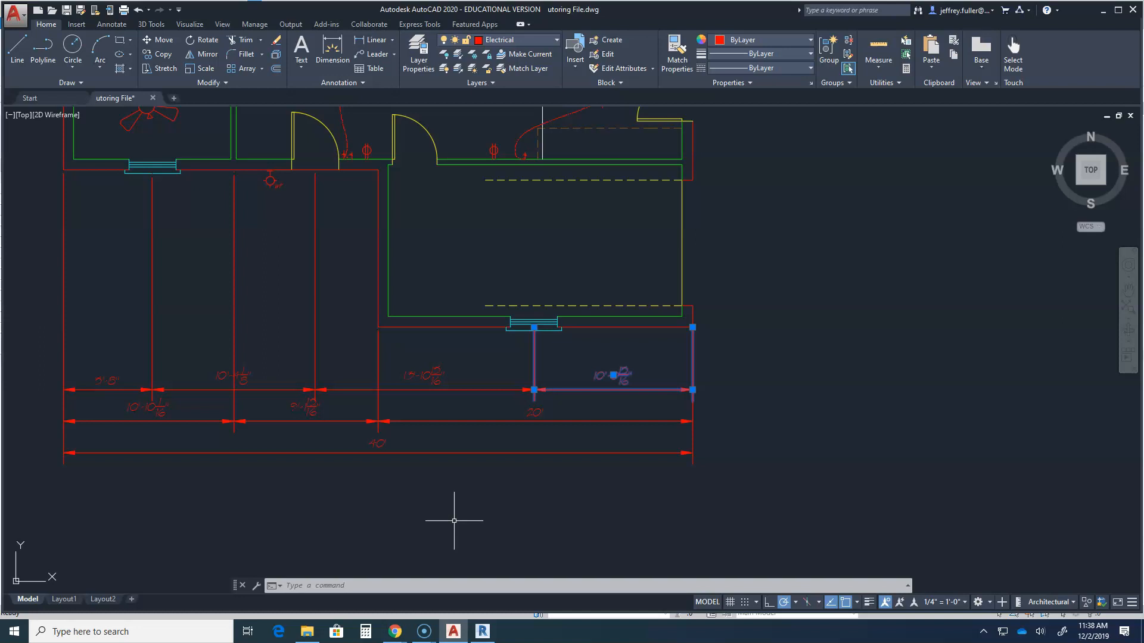
scroll(608, 248, "down", 6)
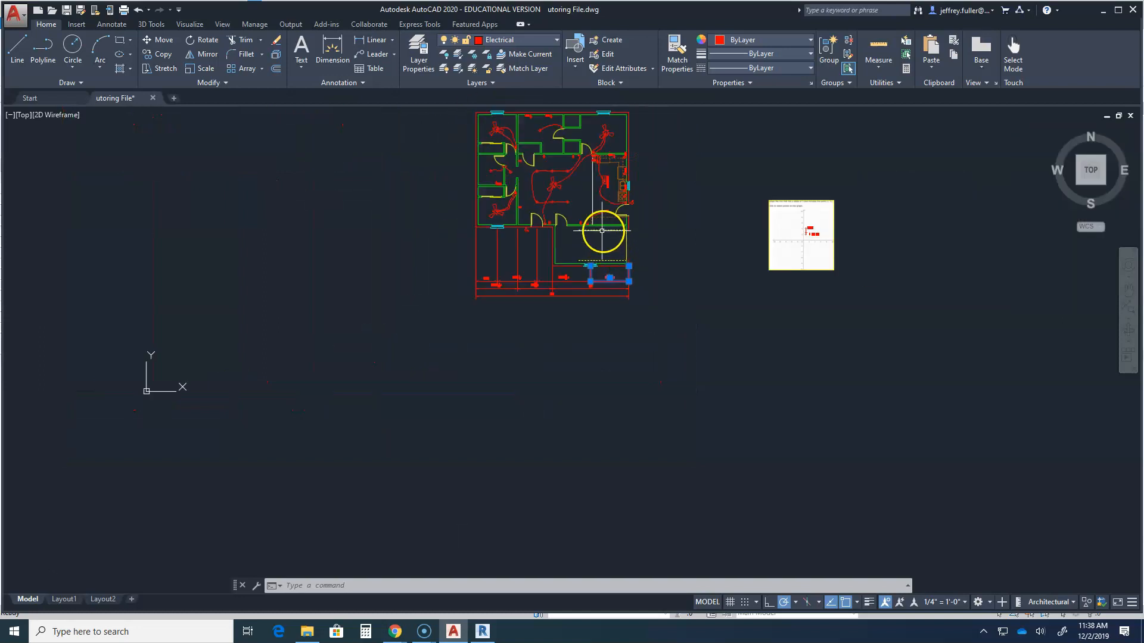
middle_click_drag(420, 213, 350, 358)
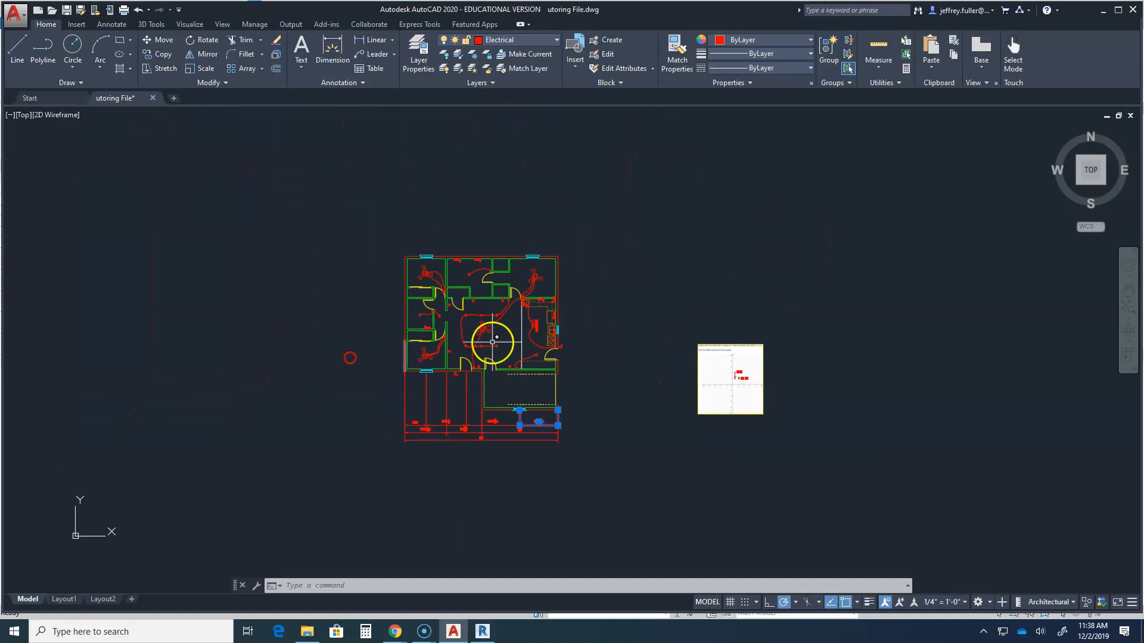
Rotate the top view 90 degrees clockwise to inspect the plan sideways, and return it to north-up.
left_click(1132, 141)
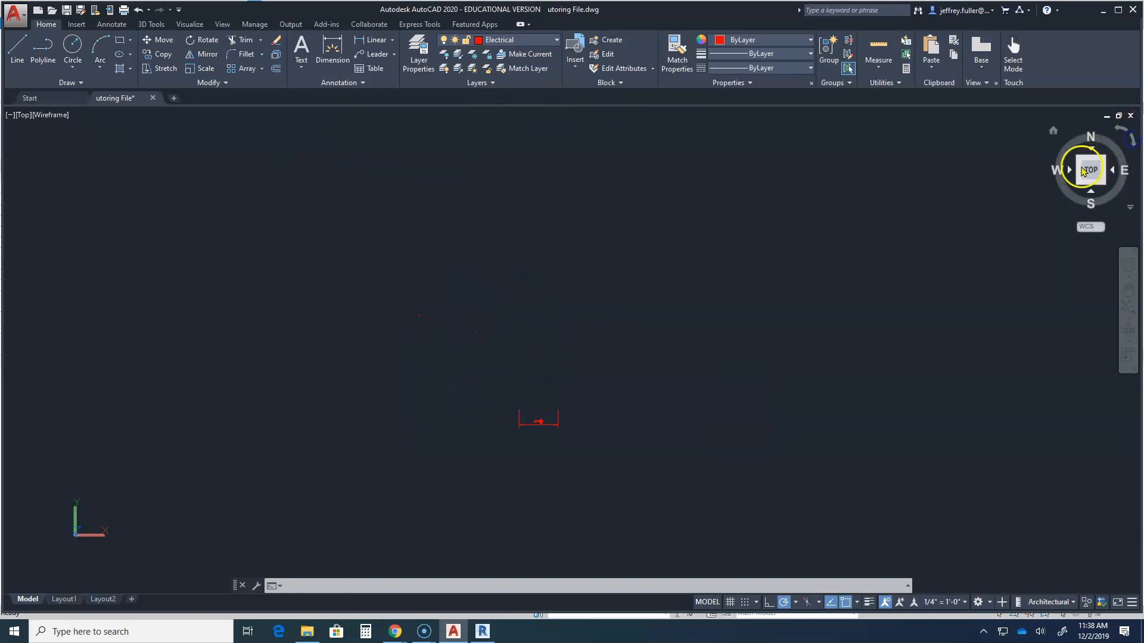
scroll(689, 307, "down", 8)
middle_click_drag(764, 328, 480, 391)
scroll(480, 390, "down", 3)
middle_click_drag(480, 391, 338, 393)
scroll(338, 393, "up", 3)
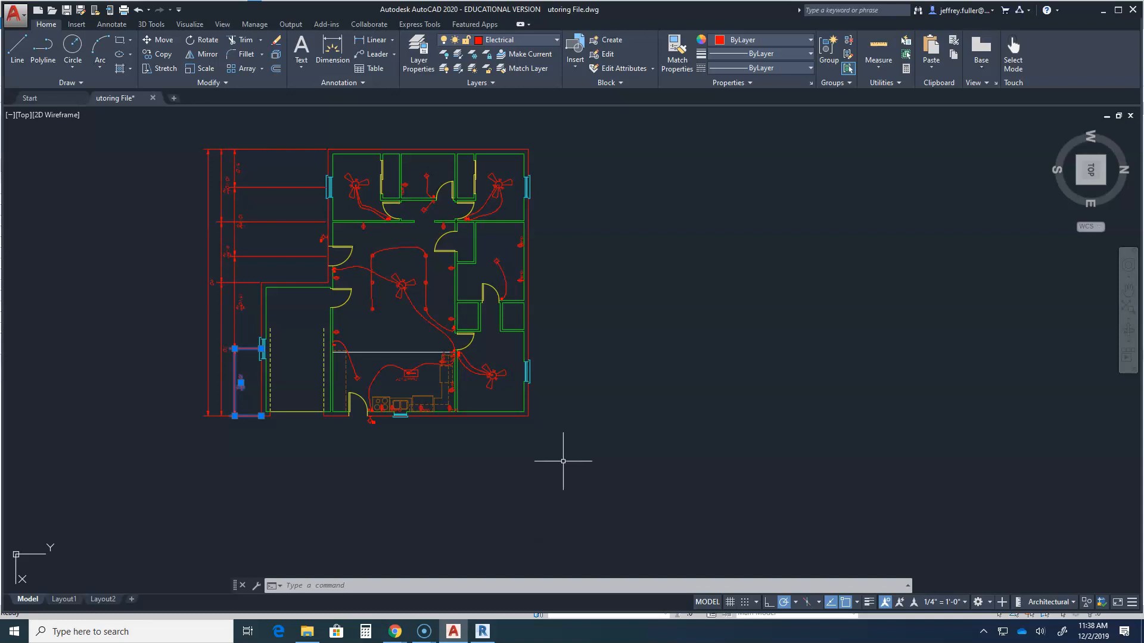
left_click(1114, 135)
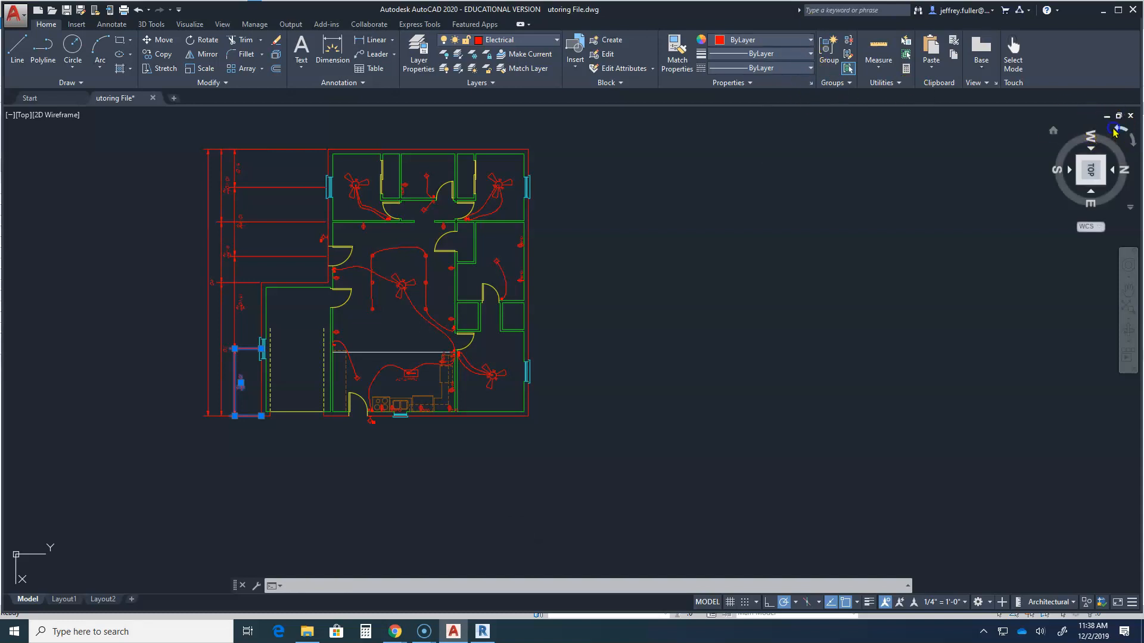
scroll(626, 367, "down", 6)
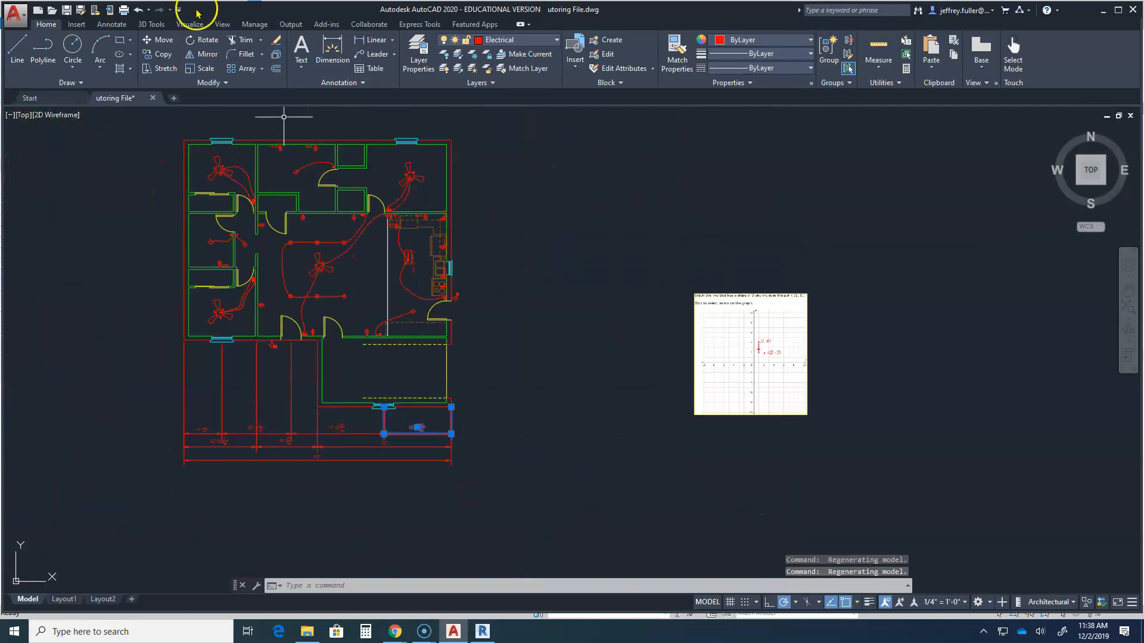
Try to add a vertical linear dimension between the right exterior side's upper and lower corners, with its line location at 8',0.
left_click(359, 41)
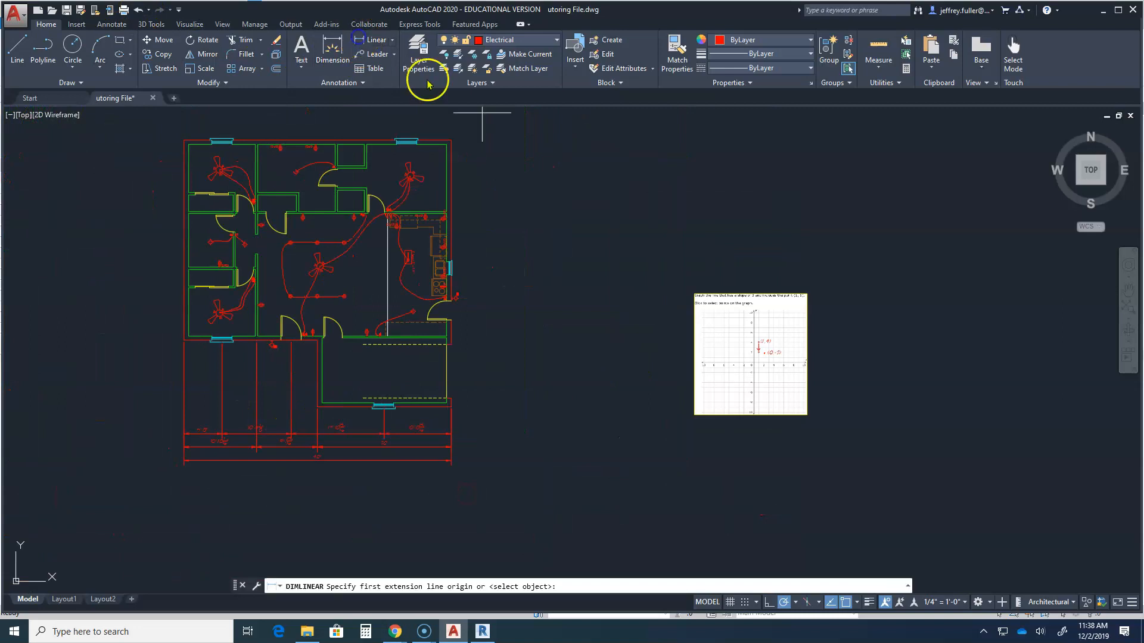
scroll(542, 232, "up", 1)
scroll(539, 226, "down", 1)
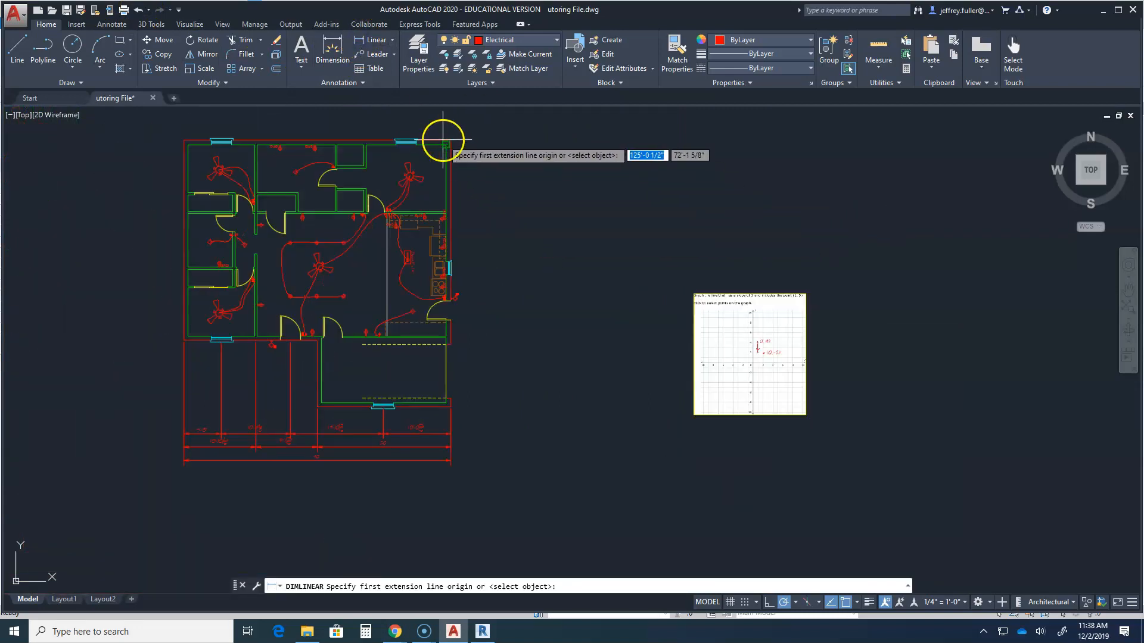
left_click(451, 140)
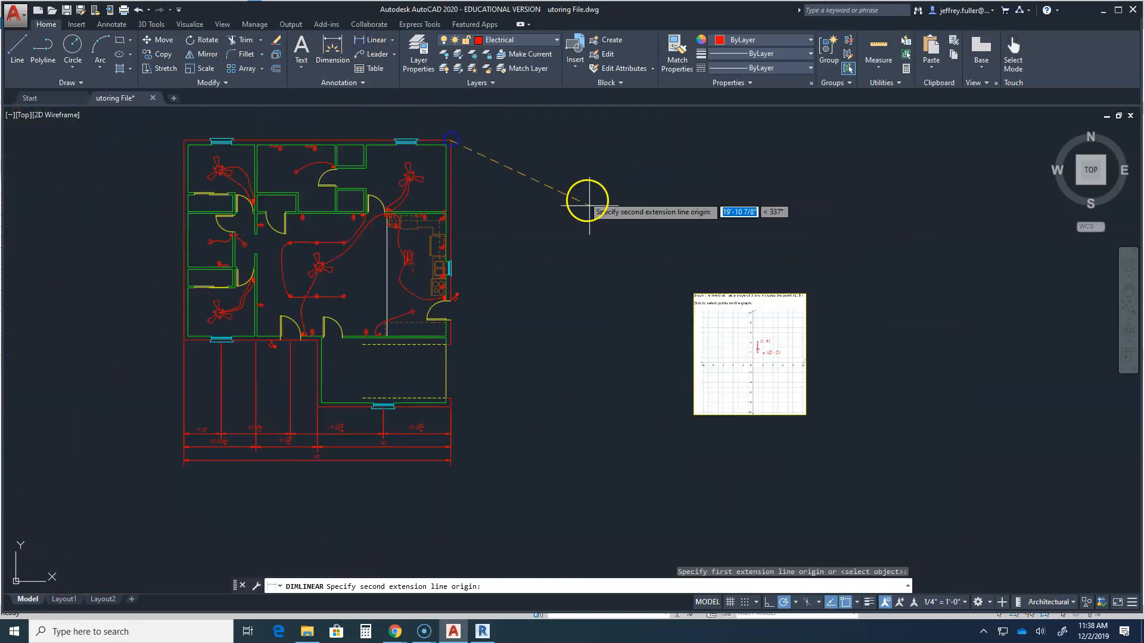
left_click(456, 407)
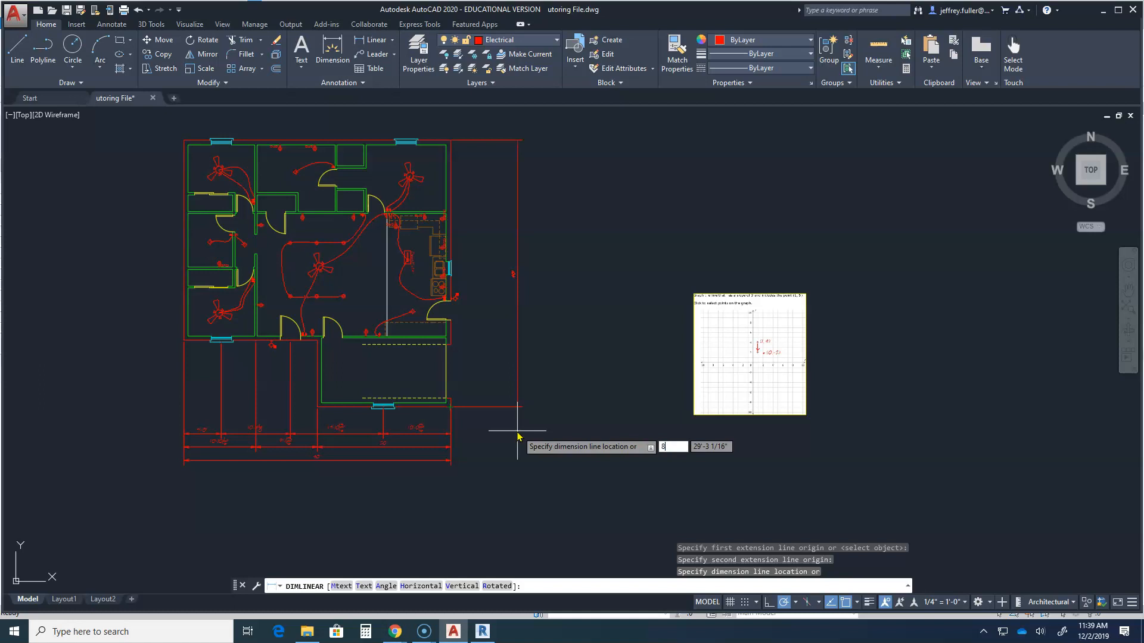
key("Tab")
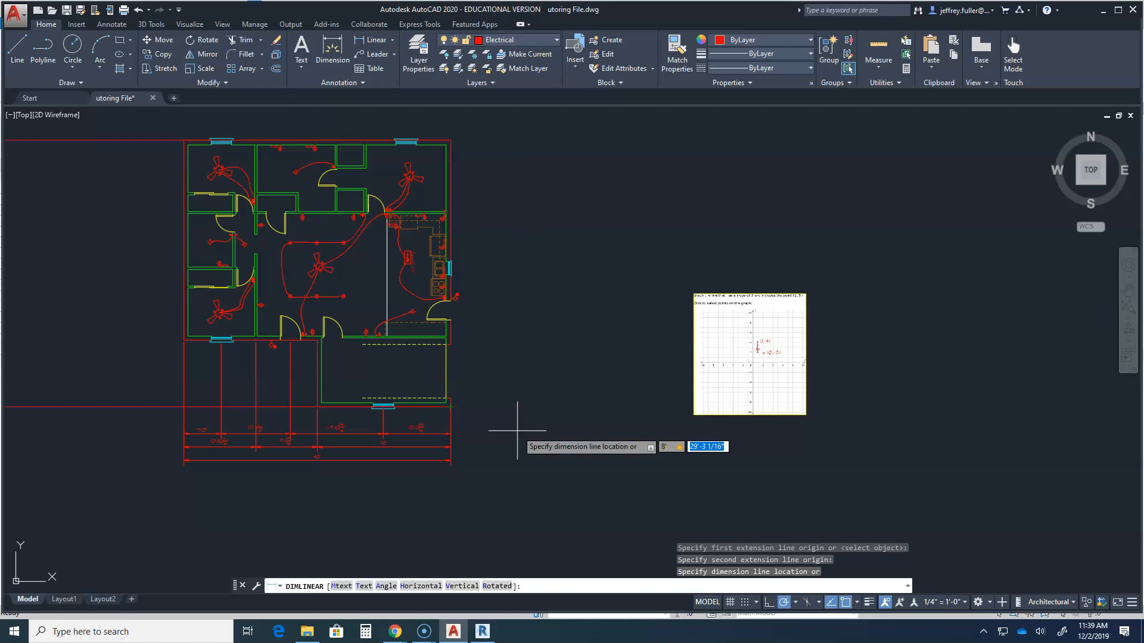
type("0")
key("Return")
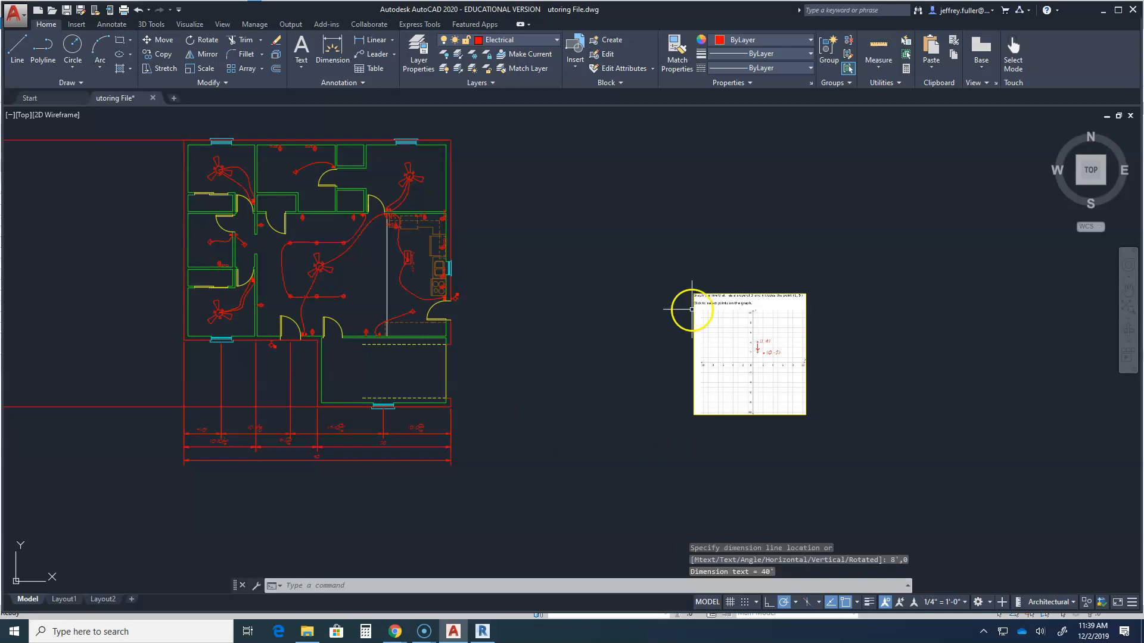
Delete the misplaced vertical dimension whose line lies far left of the house.
scroll(589, 338, "down", 4)
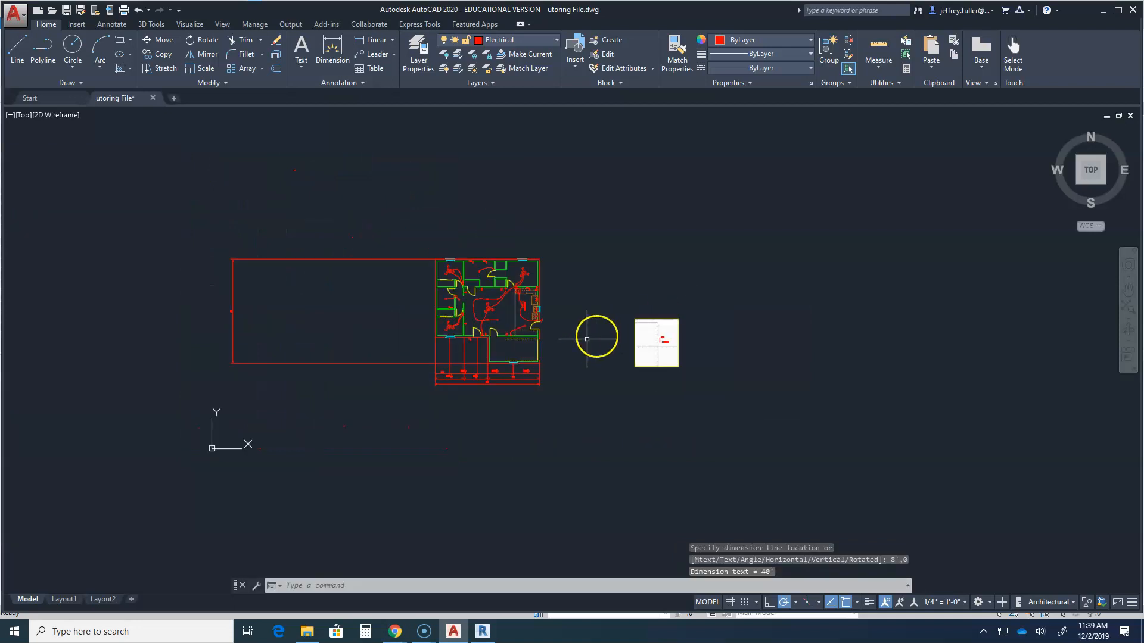
left_click(233, 317)
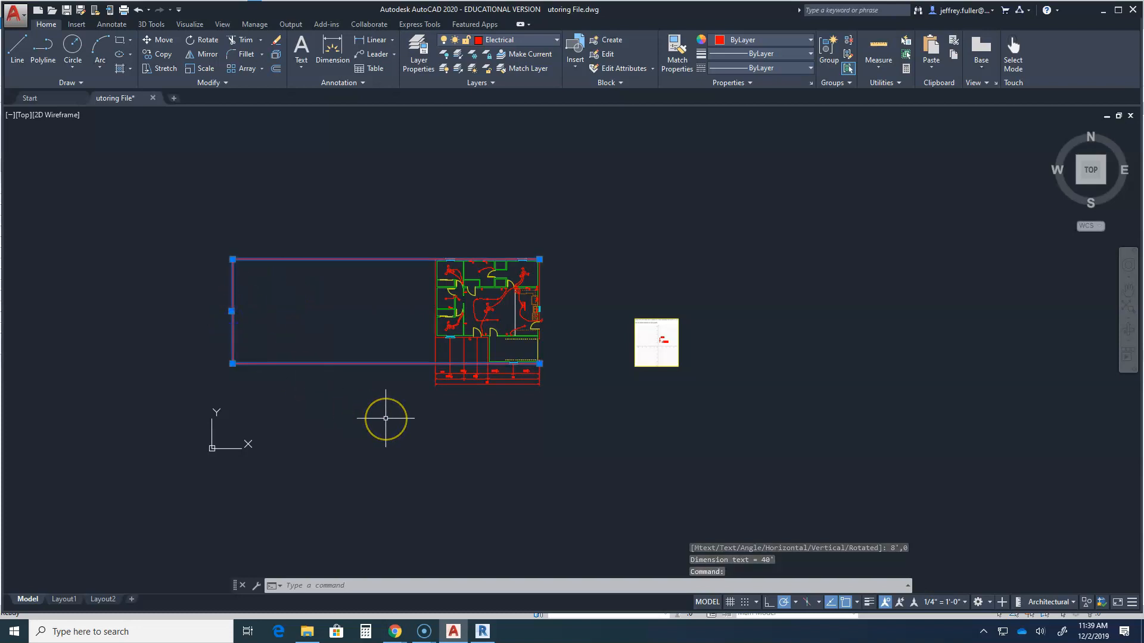
key("Delete")
scroll(596, 298, "up", 5)
mouse_move(562, 288)
middle_mouse_down()
mouse_move(509, 191)
mouse_move(487, 231)
middle_mouse_up()
scroll(496, 201, "down", 2)
scroll(484, 232, "down", 2)
middle_click_drag(481, 232, 472, 270)
scroll(518, 258, "down", 2)
scroll(505, 261, "up", 2)
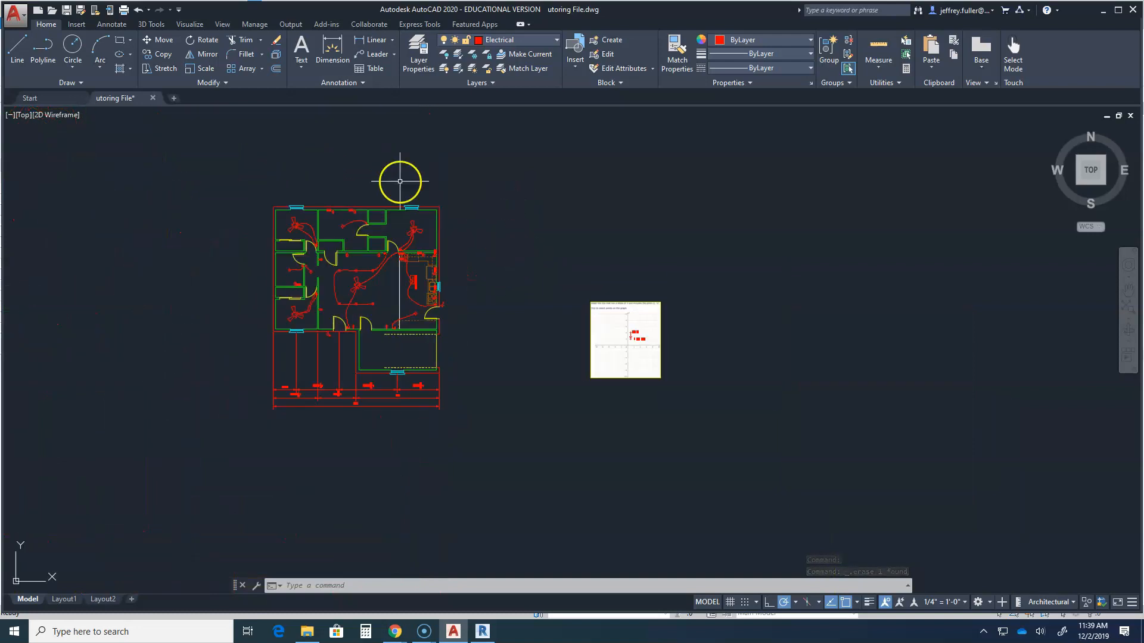
Add a vertical linear dimension between the right exterior side's upper and lower corners, with its line location at @8',0.
left_click(373, 41)
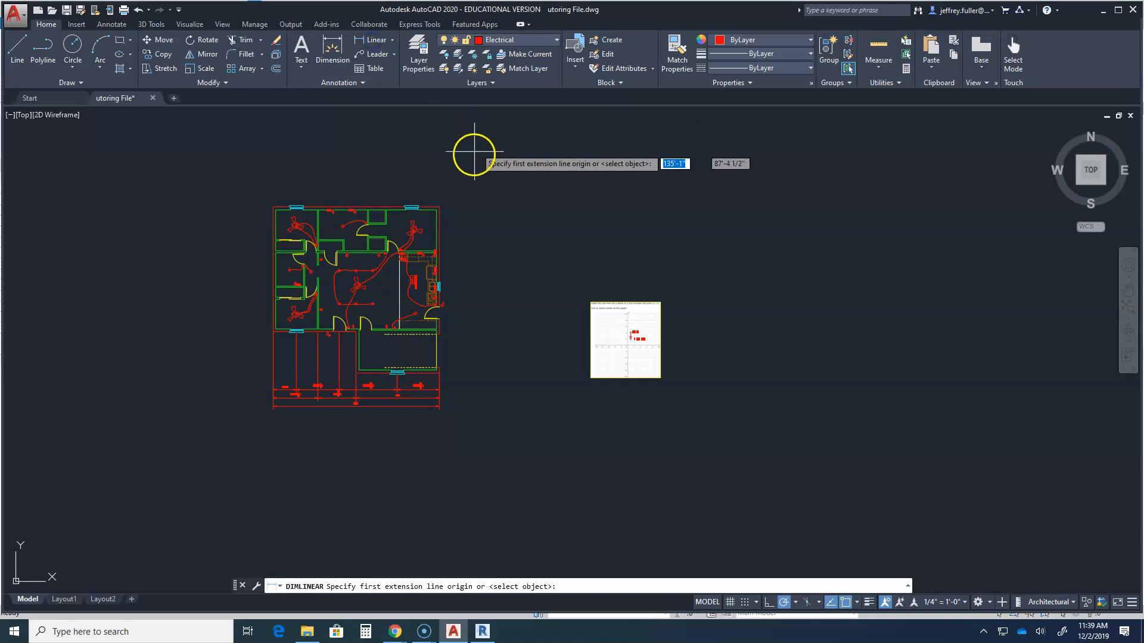
scroll(453, 204, "up", 2)
left_click(430, 208)
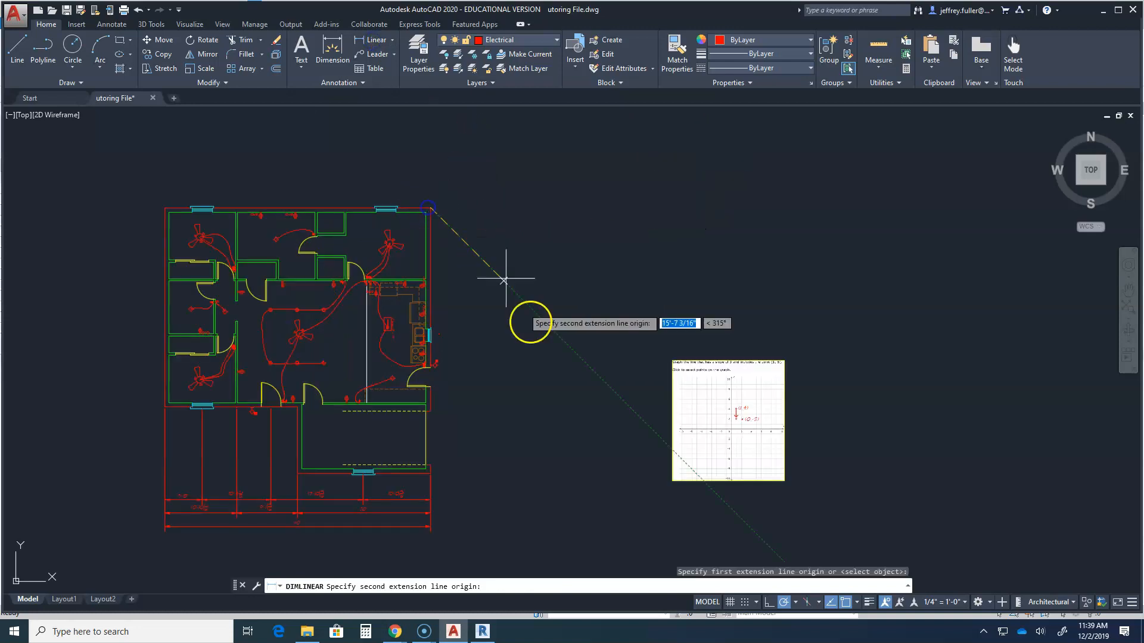
left_click(430, 474)
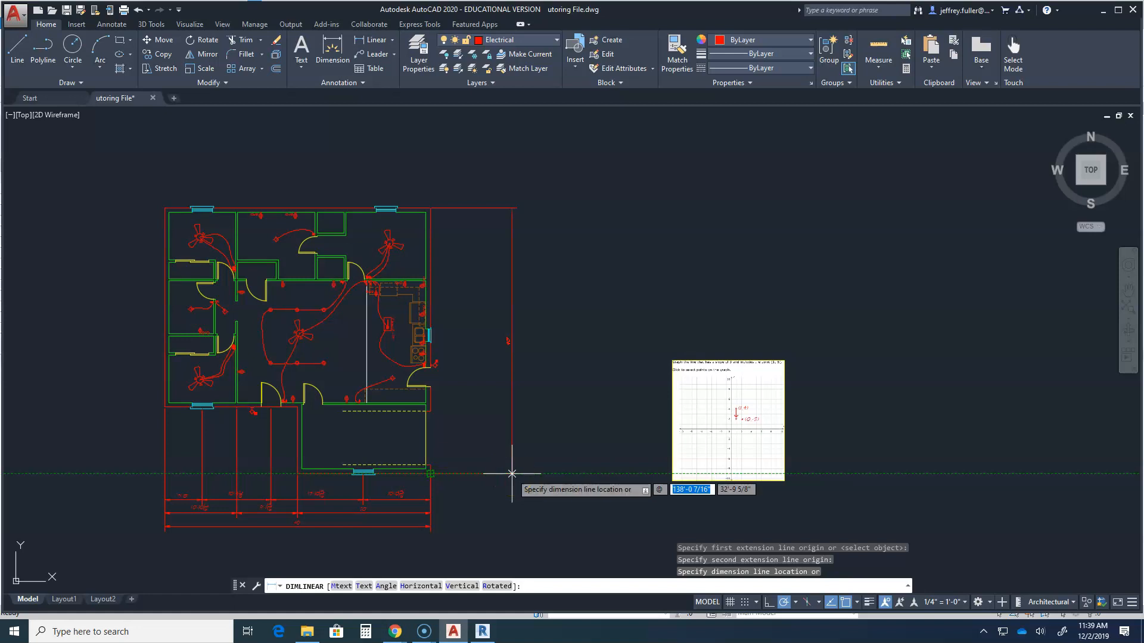
type("8',0")
left_click(506, 477)
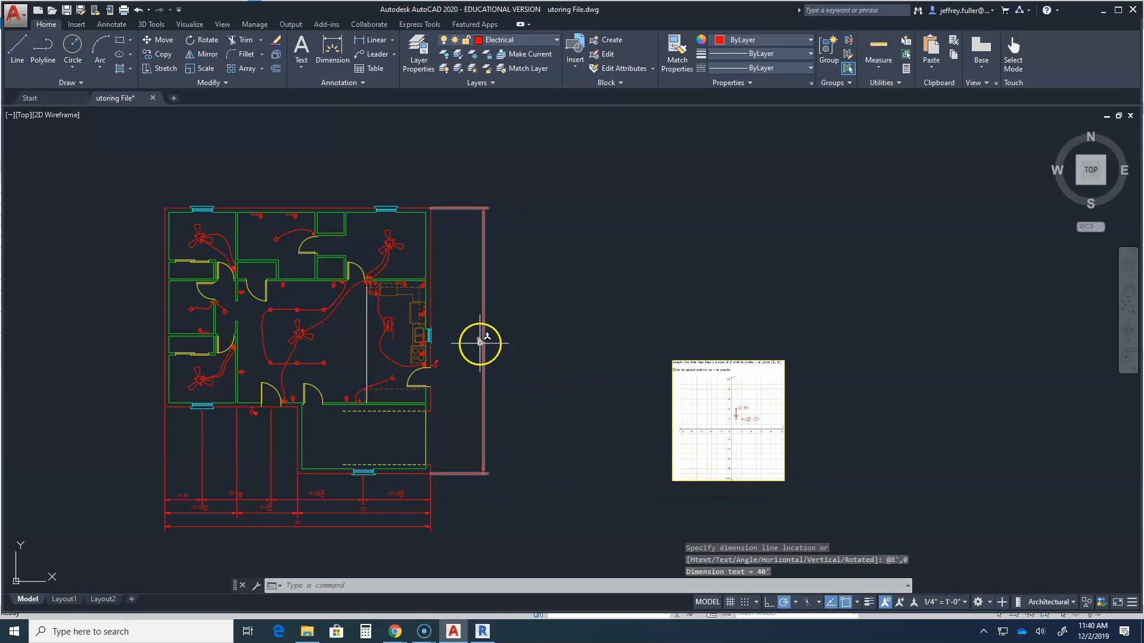
Add a horizontal linear dimension across the plan's upper exterior wall, corner to corner, with its line location at @0,8'.
scroll(479, 343, "down", 2)
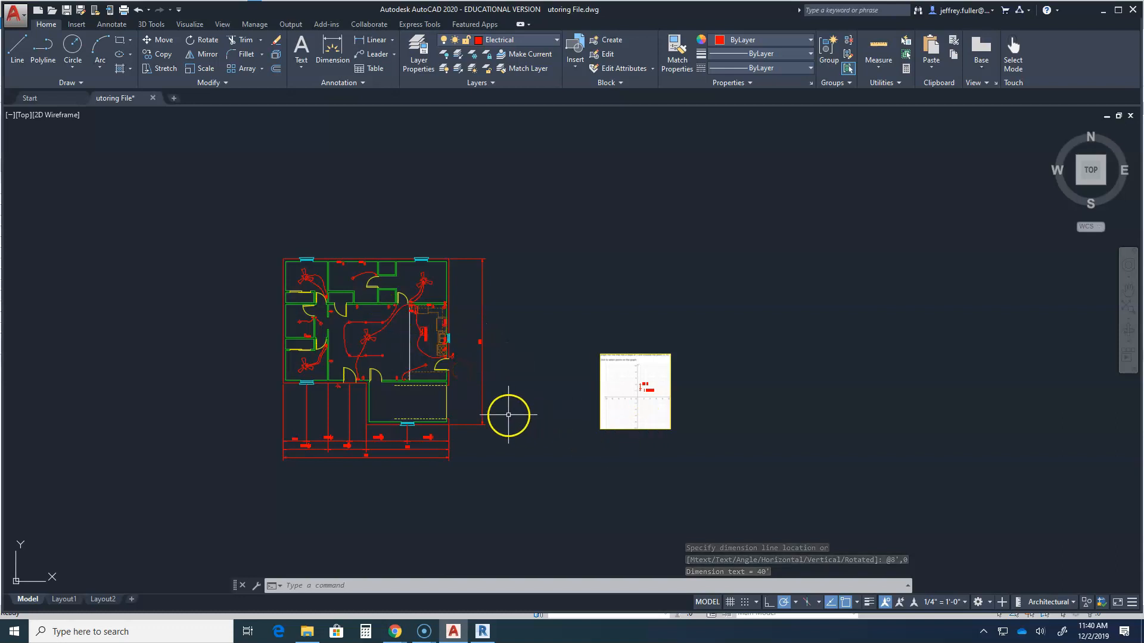
scroll(464, 416, "up", 2)
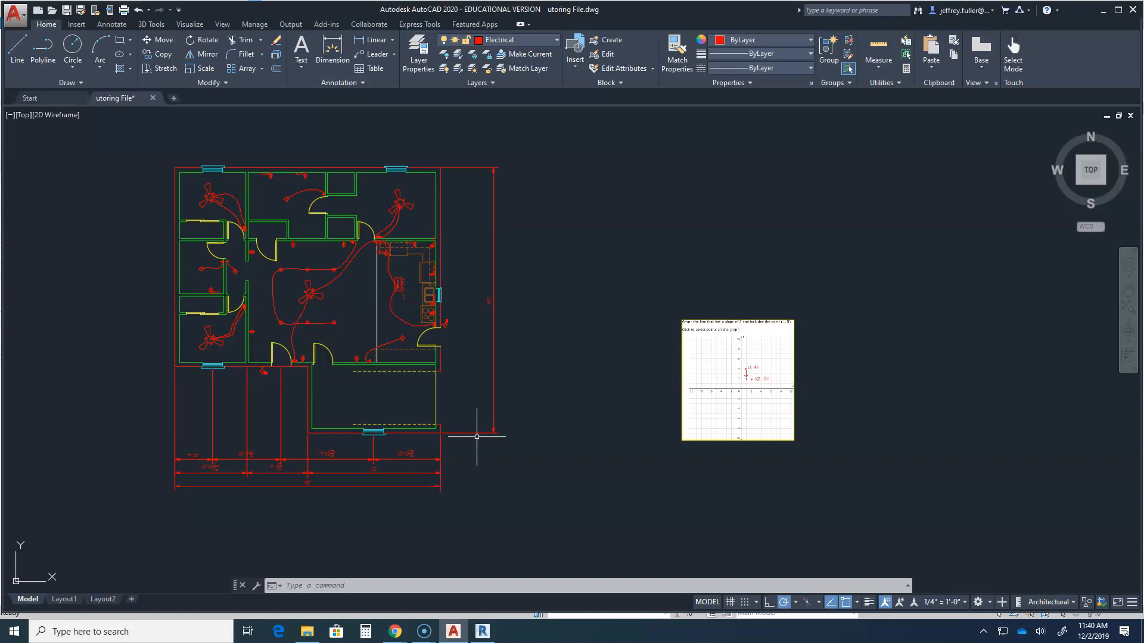
middle_click_drag(105, 203, 155, 292)
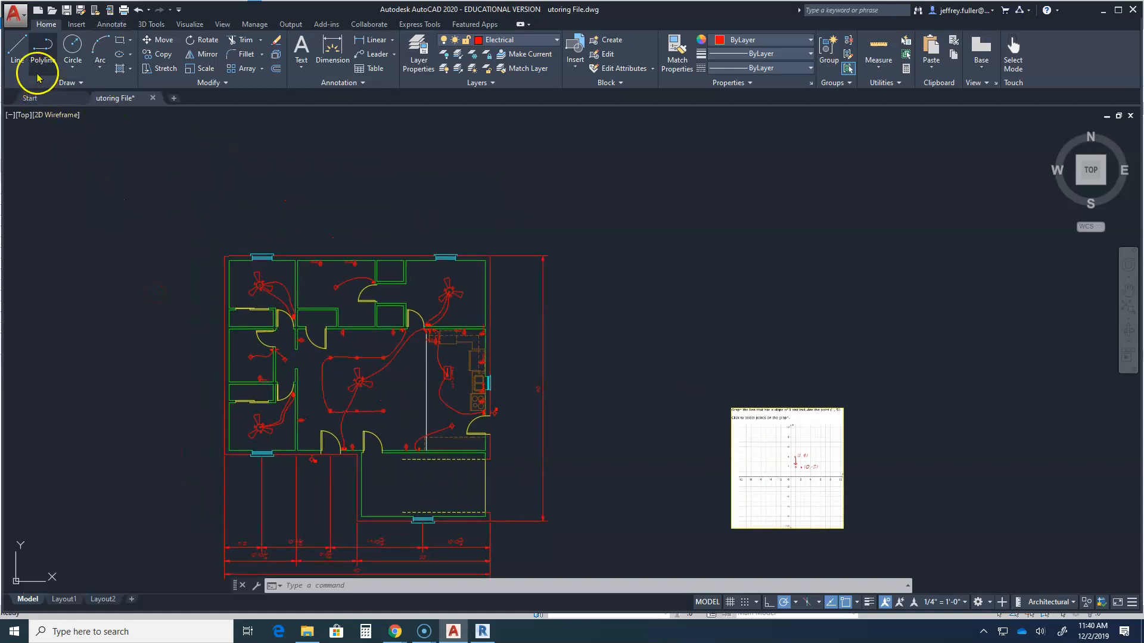
left_click(370, 43)
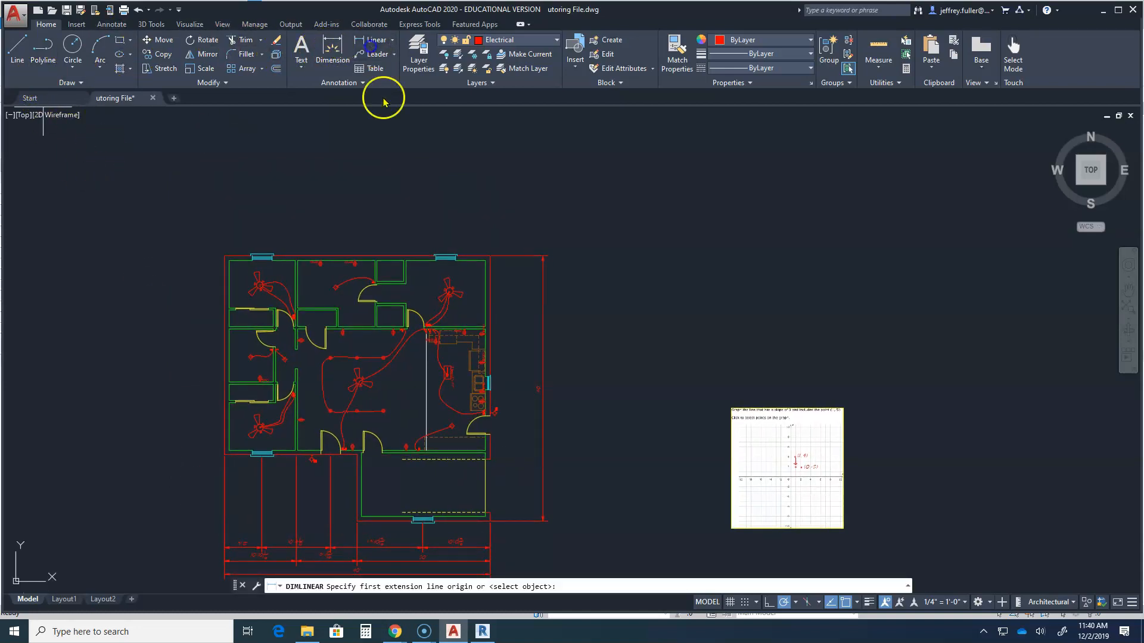
left_click(491, 255)
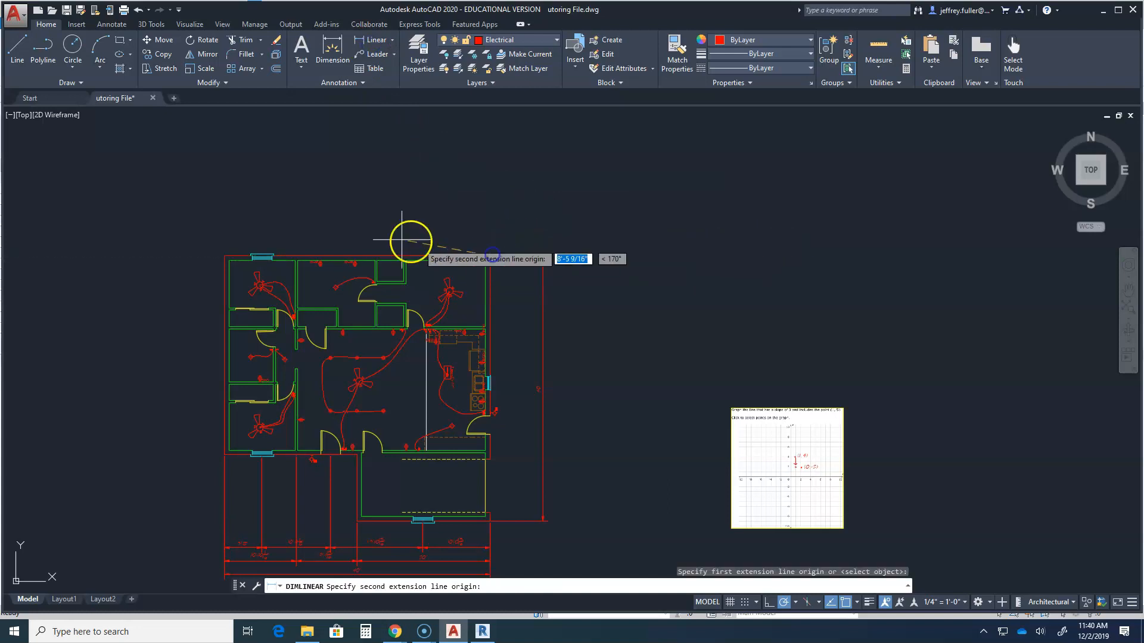
left_click(225, 257)
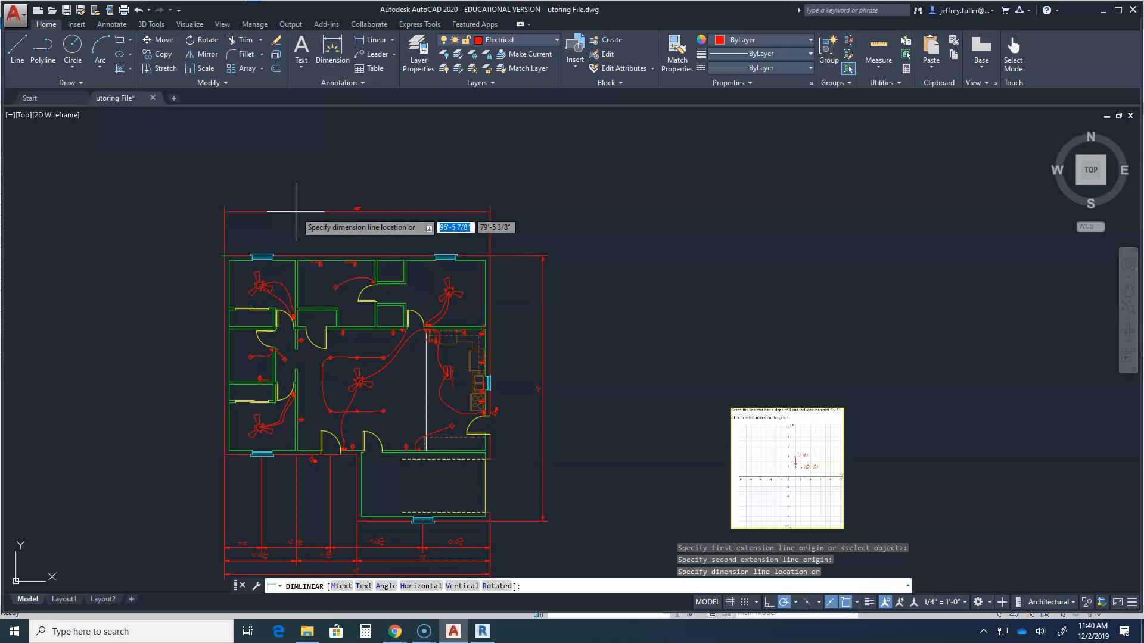
type("@0")
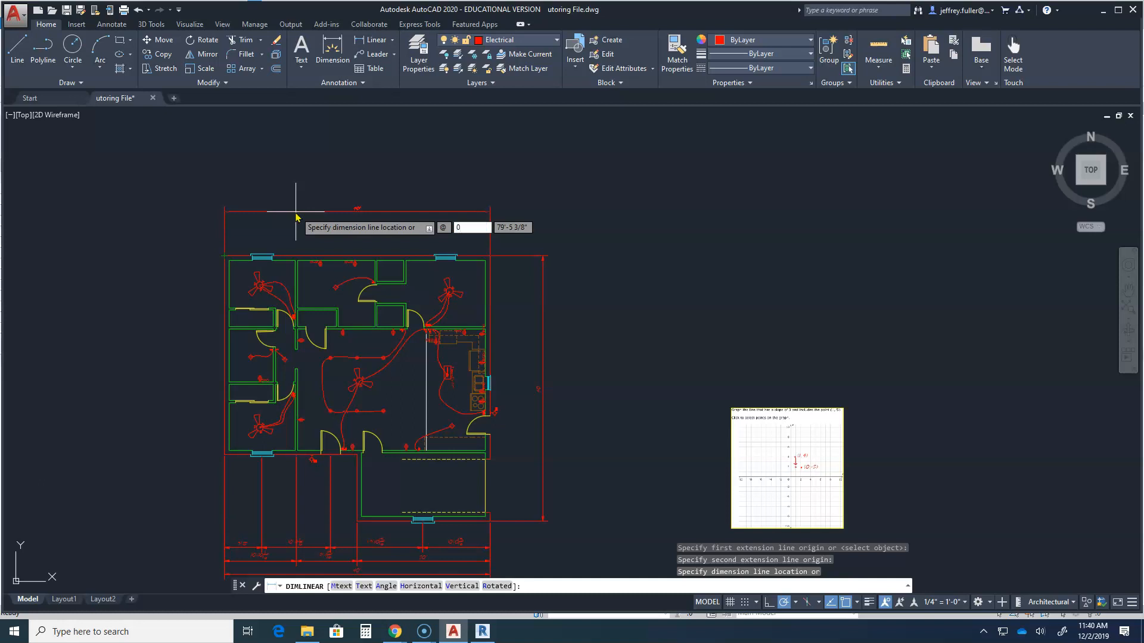
key("Tab")
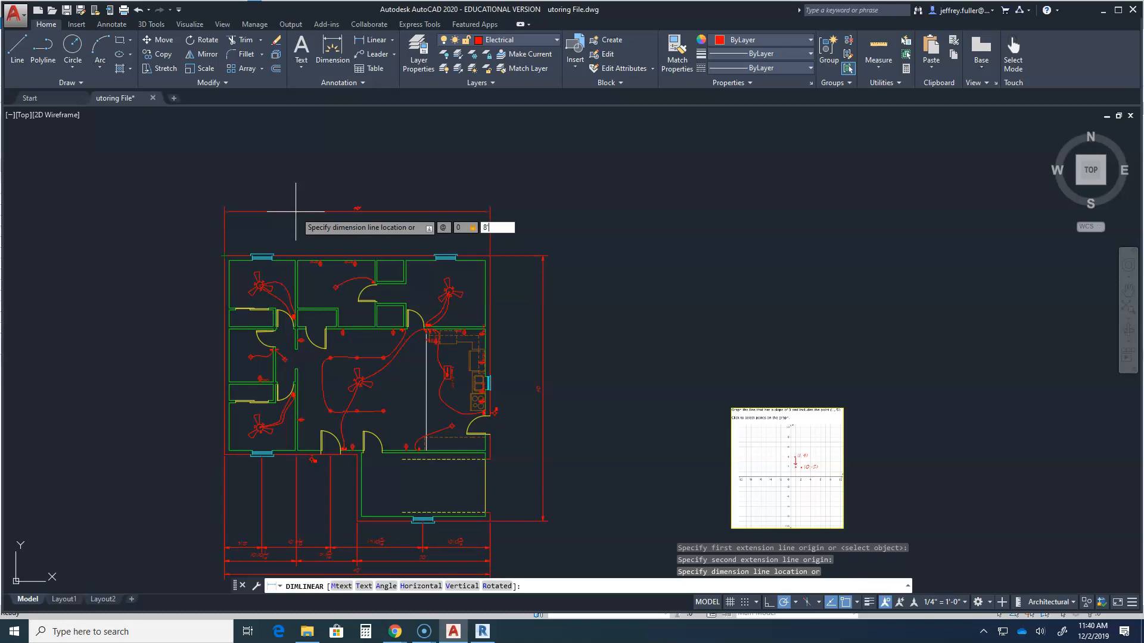
key("Return")
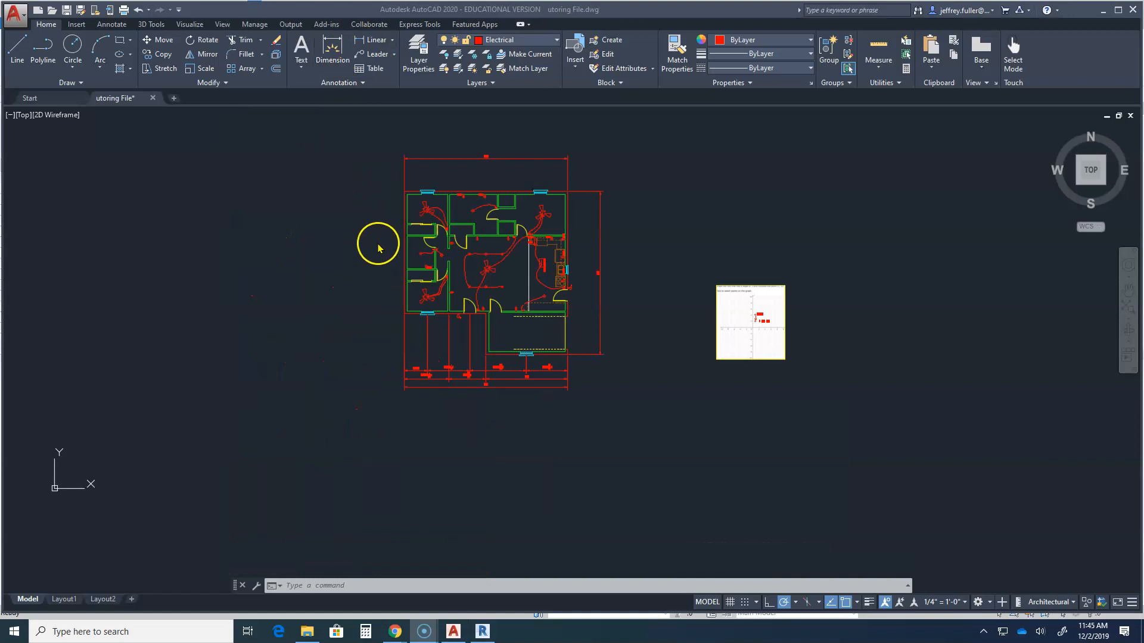
Add a vertical linear dimension from the upper-left exterior corner to the centre of the first closet's upper wall, with its line location at @-6',0.
scroll(378, 243, "up", 2)
middle_click(357, 248)
middle_click(358, 248)
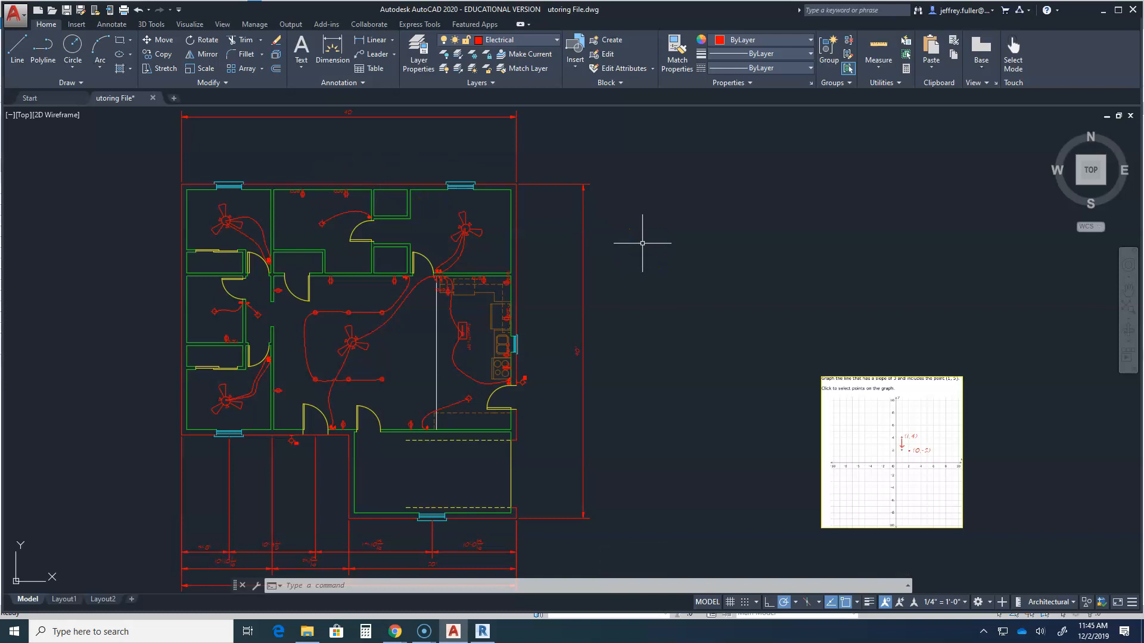
left_click(373, 41)
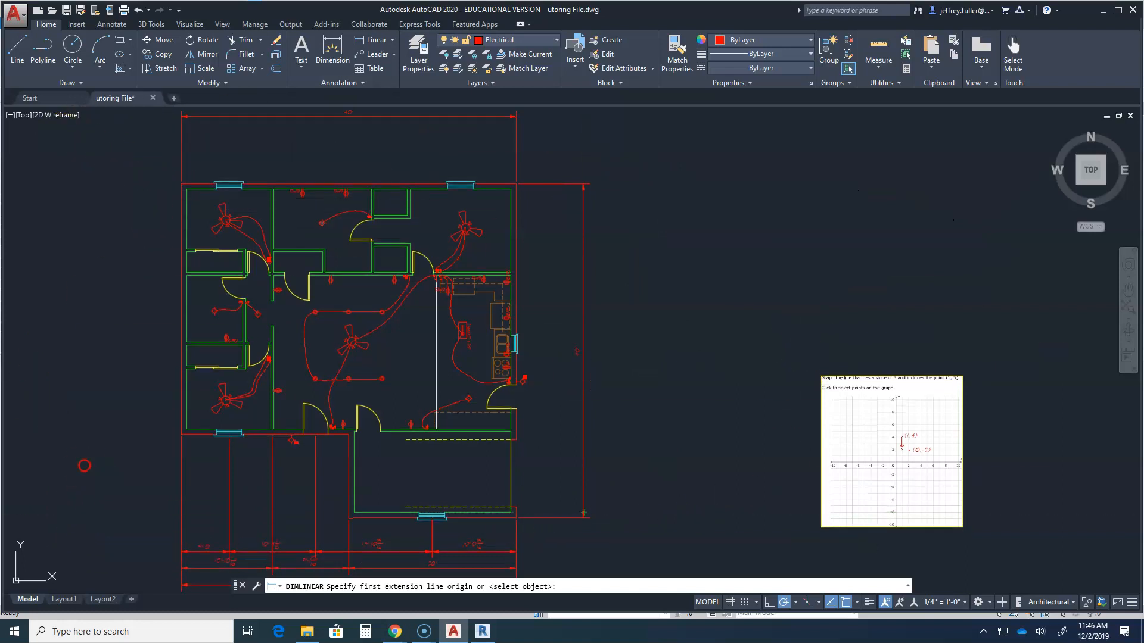
middle_click_drag(82, 464, 298, 464)
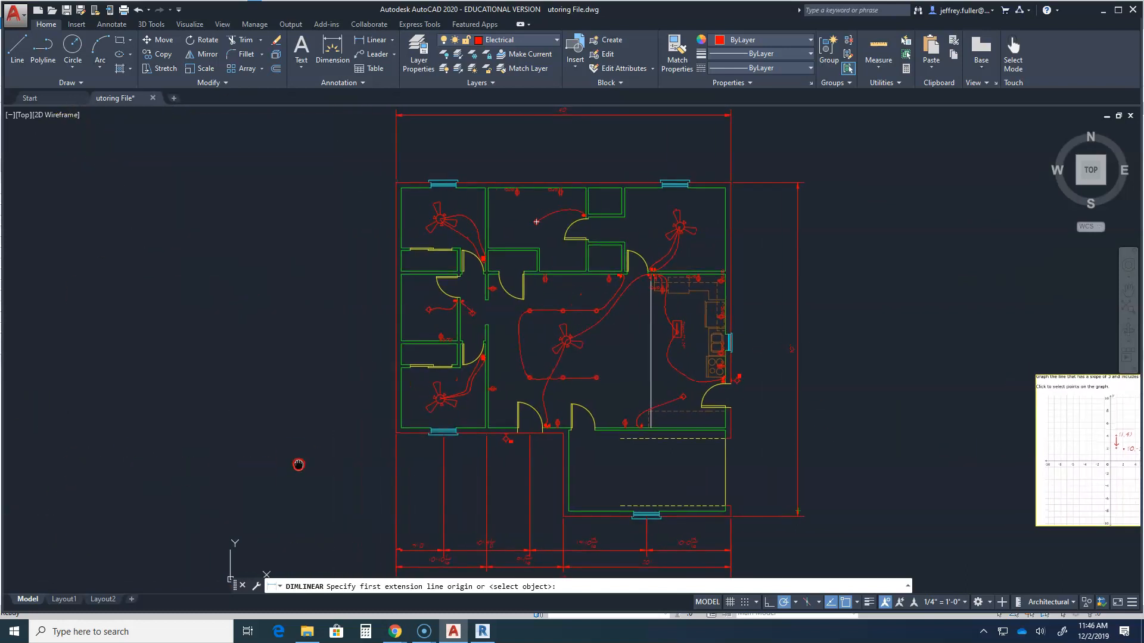
scroll(400, 180, "up", 2)
left_click(389, 182)
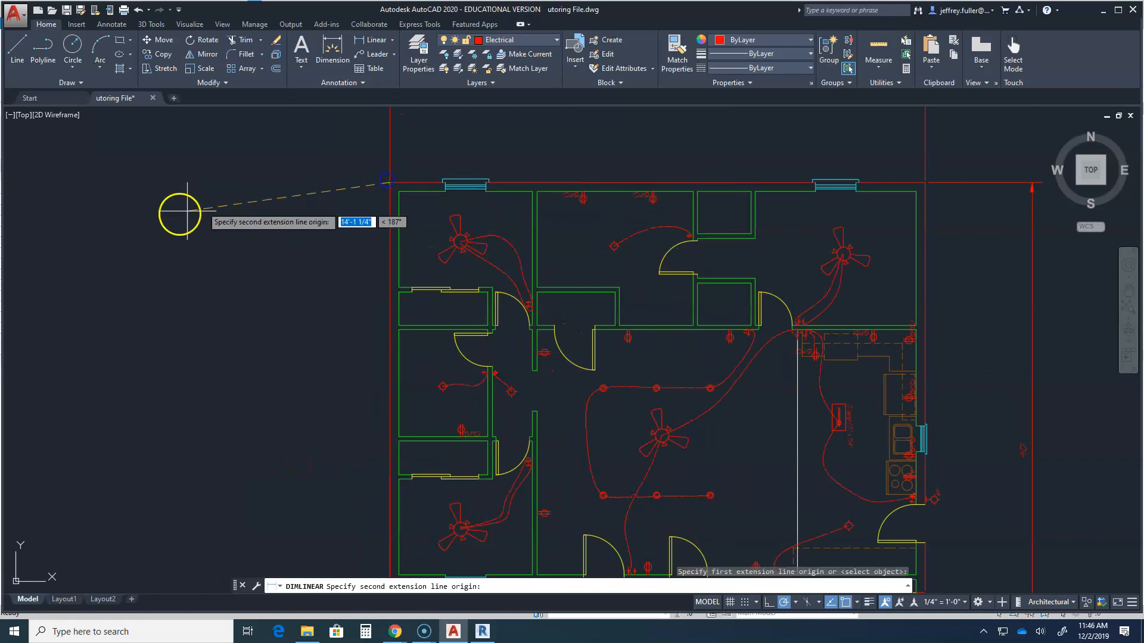
scroll(341, 299, "up", 4)
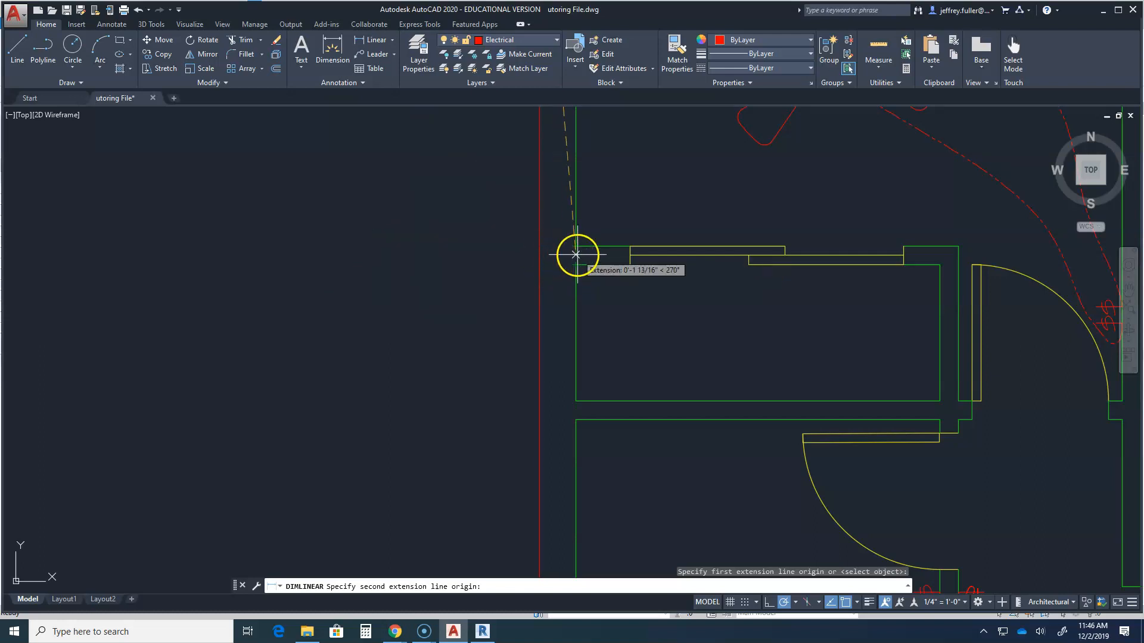
left_click(537, 254)
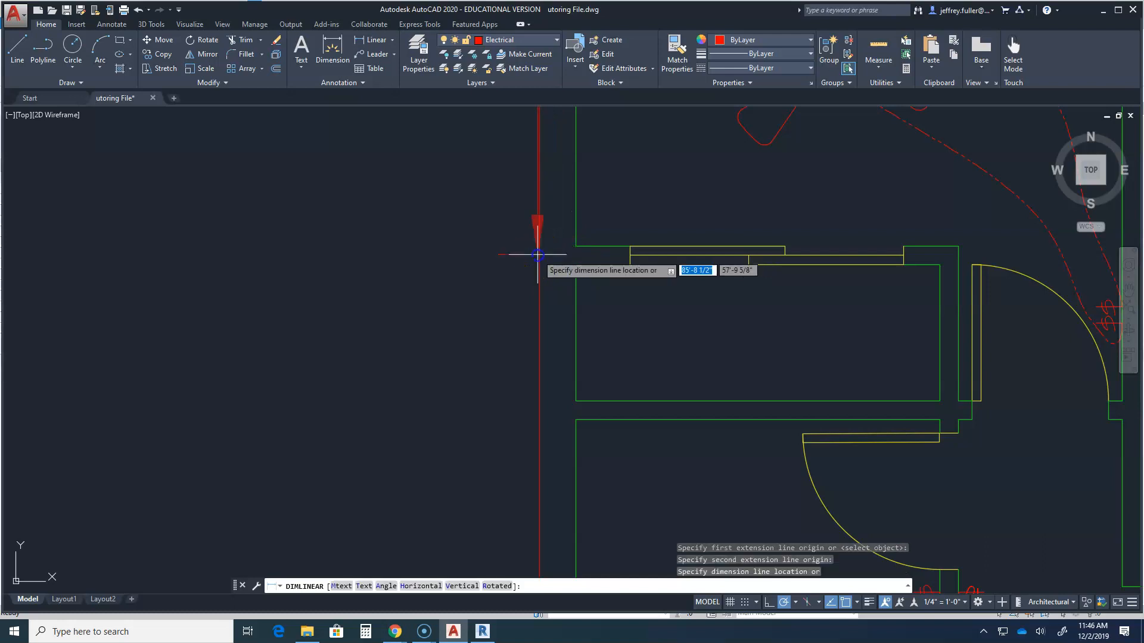
scroll(465, 353, "down", 4)
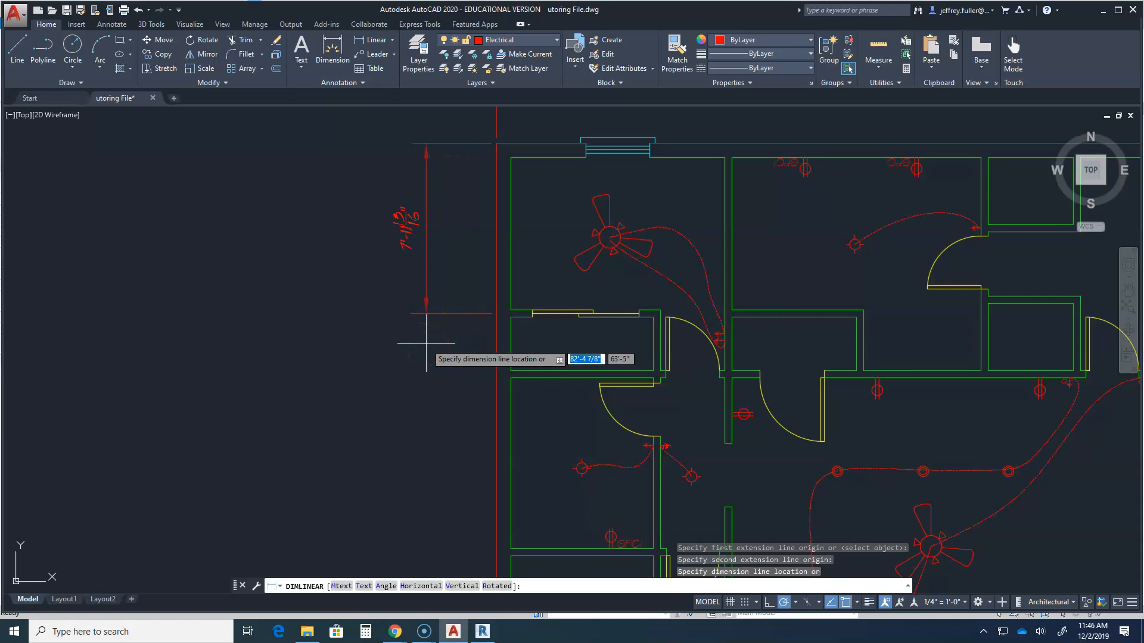
type("@")
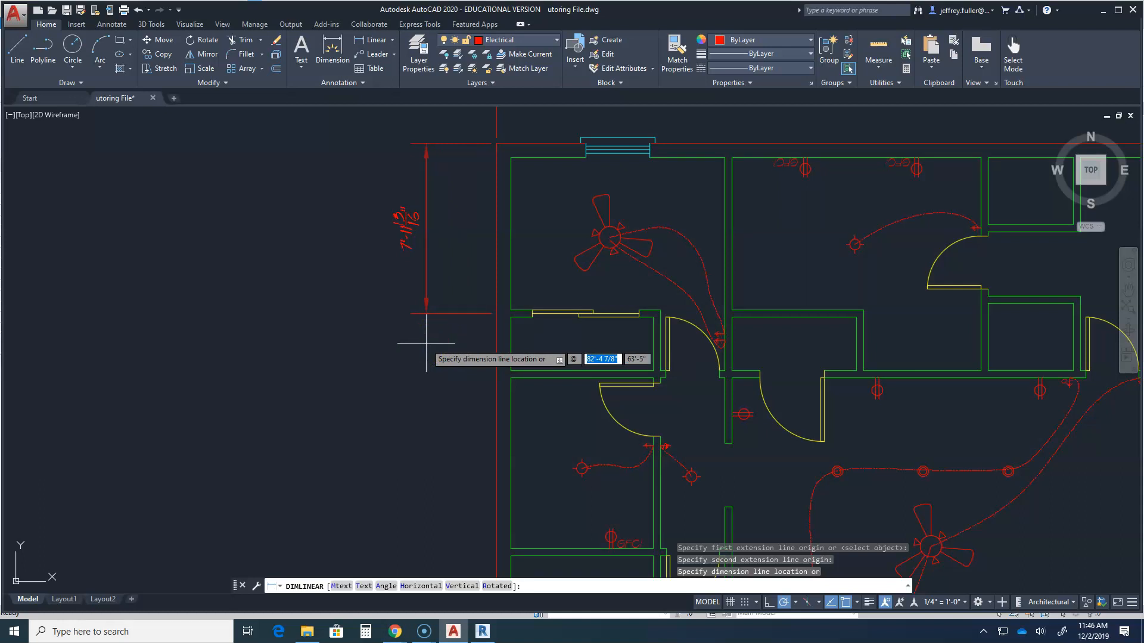
type("-6")
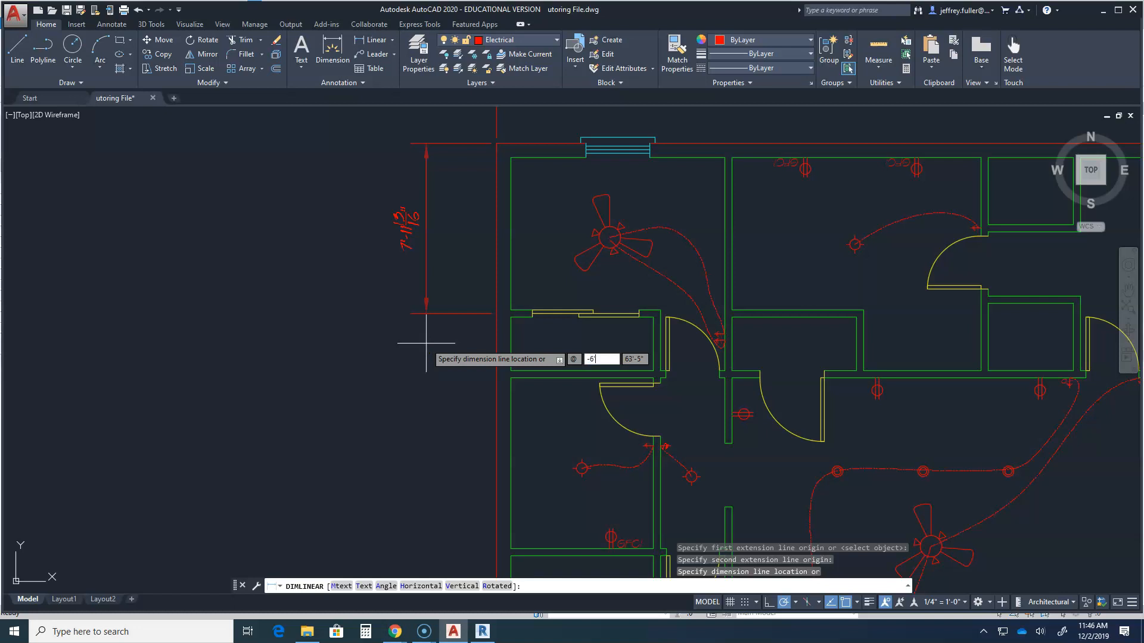
key("Tab")
type("0")
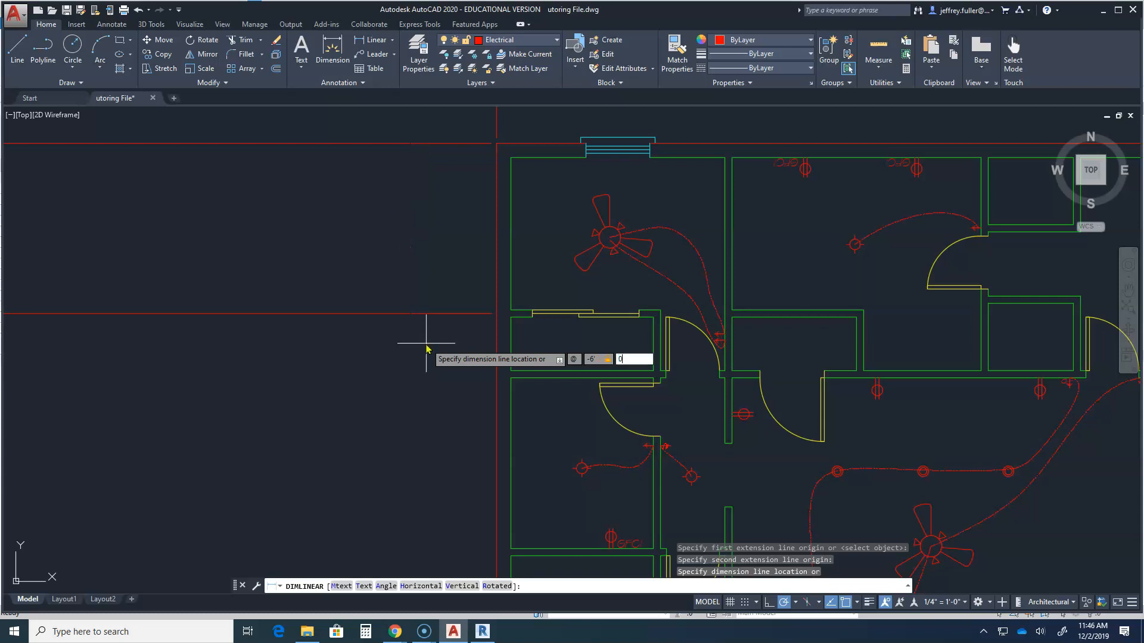
key("Return")
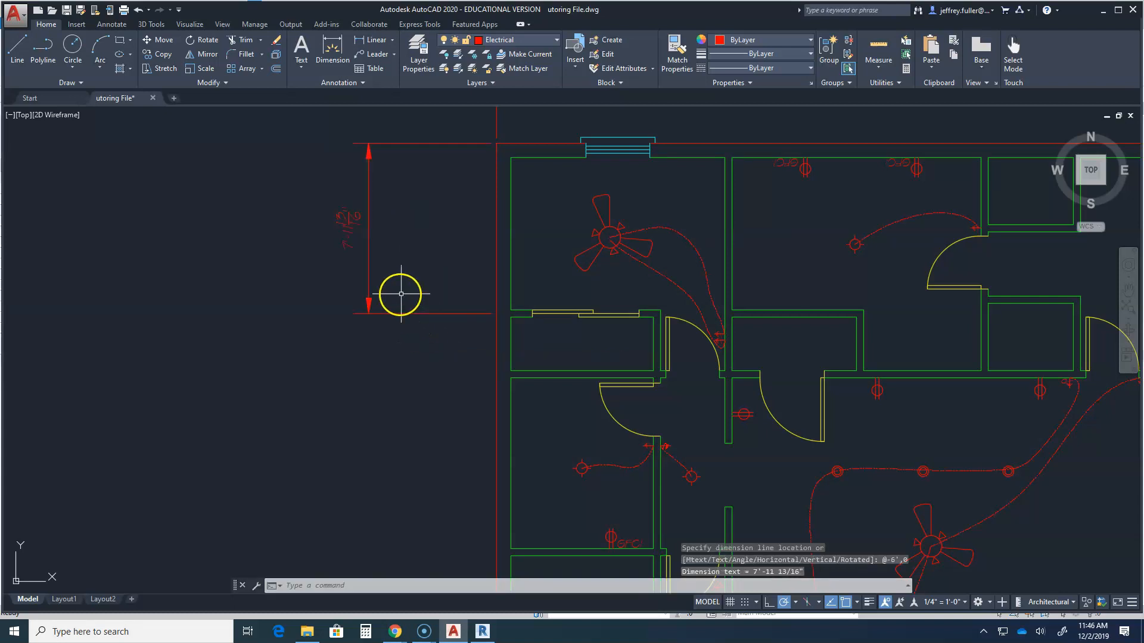
Try to continue the left side's 6' dimension row downward to the centre of the first closet's lower wall.
left_click(369, 295)
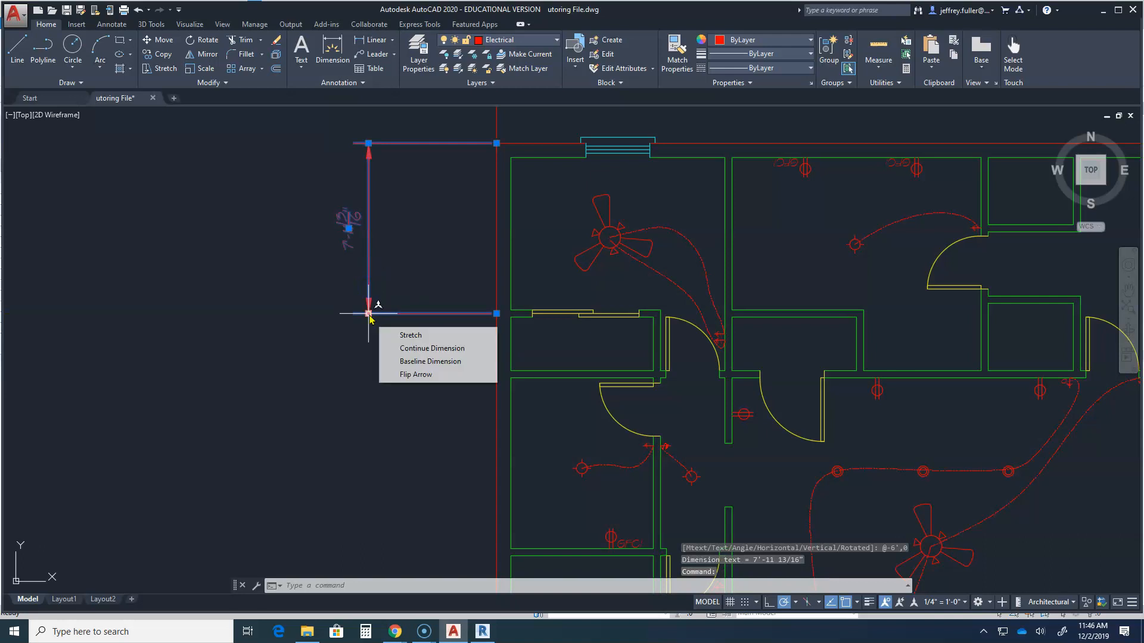
left_click(374, 314)
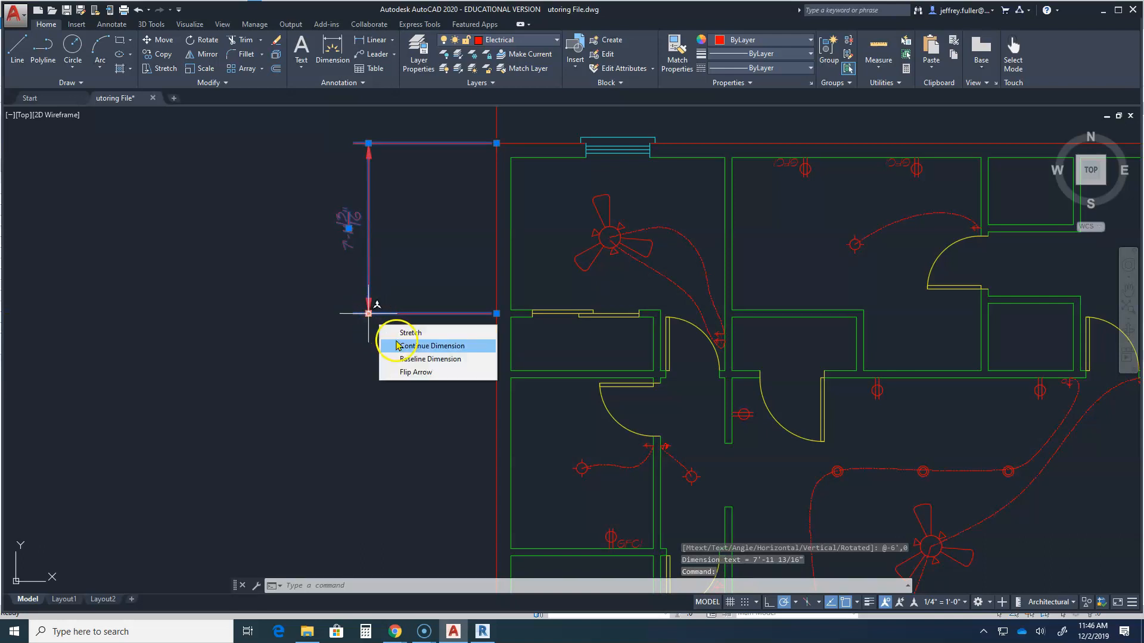
left_click(397, 345)
scroll(529, 400, "up", 4)
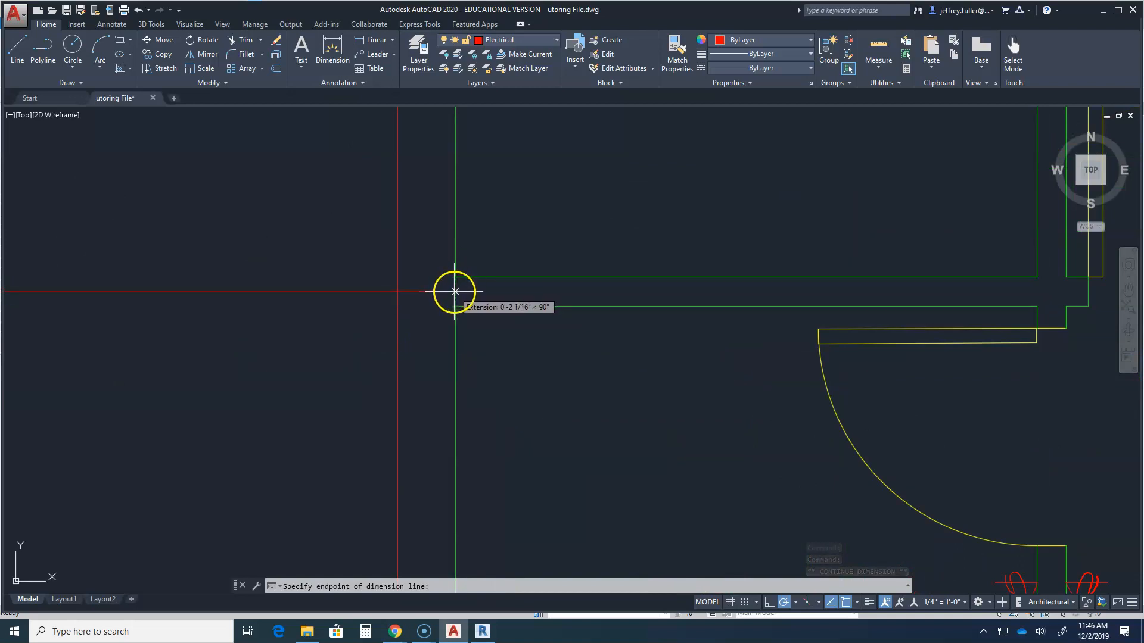
left_click(394, 291)
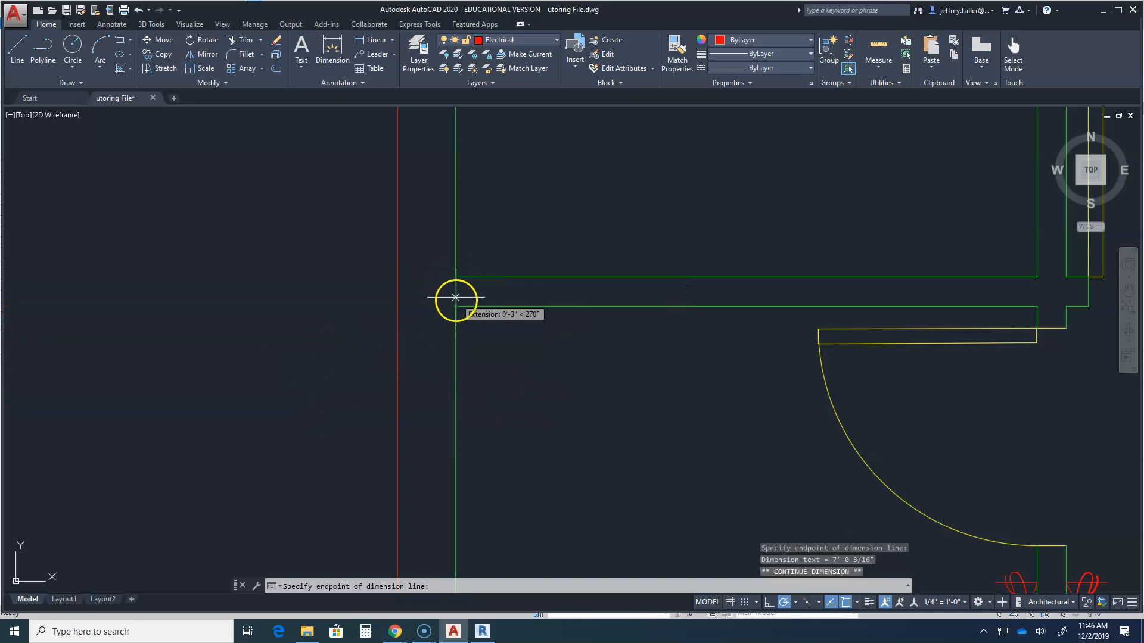
left_click(455, 292)
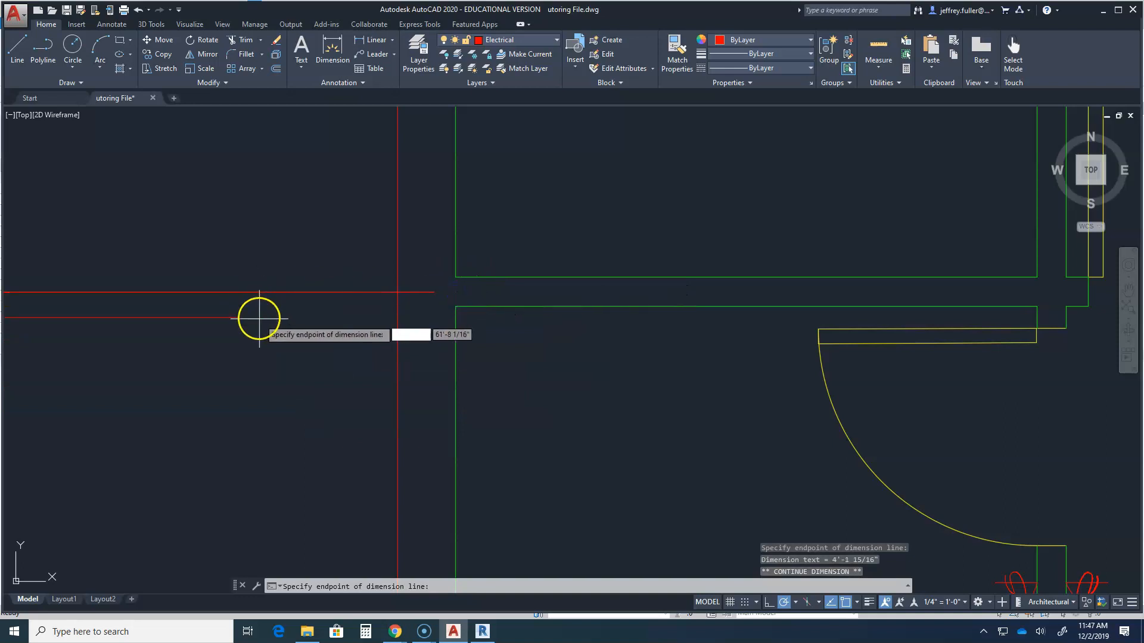
scroll(288, 391, "down", 3)
middle_click_drag(292, 451, 474, 153)
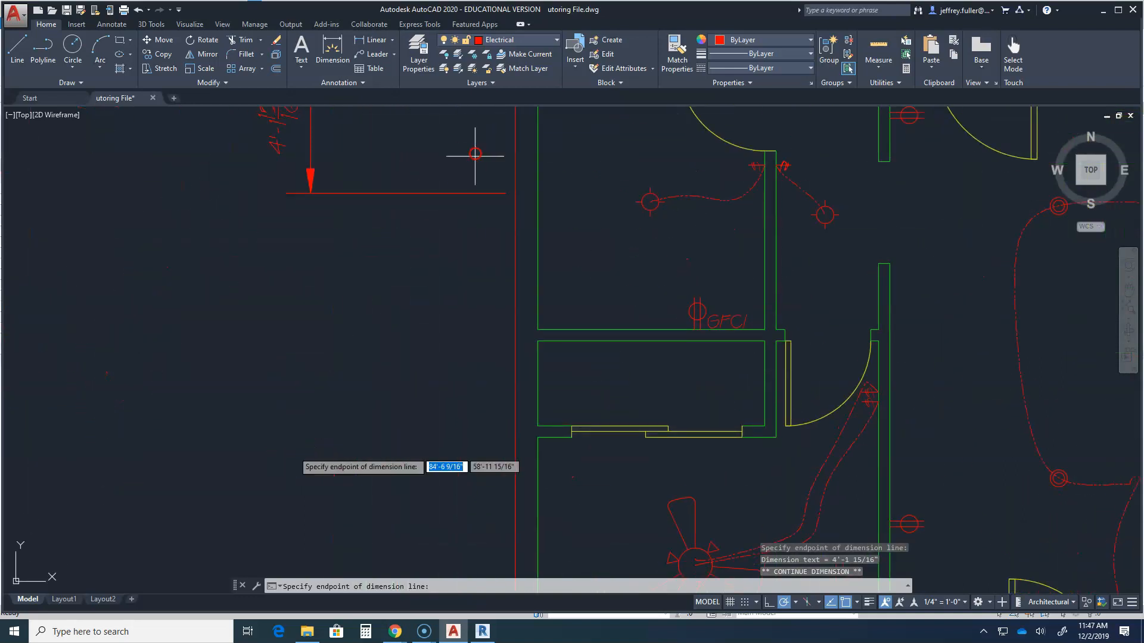
middle_click_drag(451, 303, 255, 467)
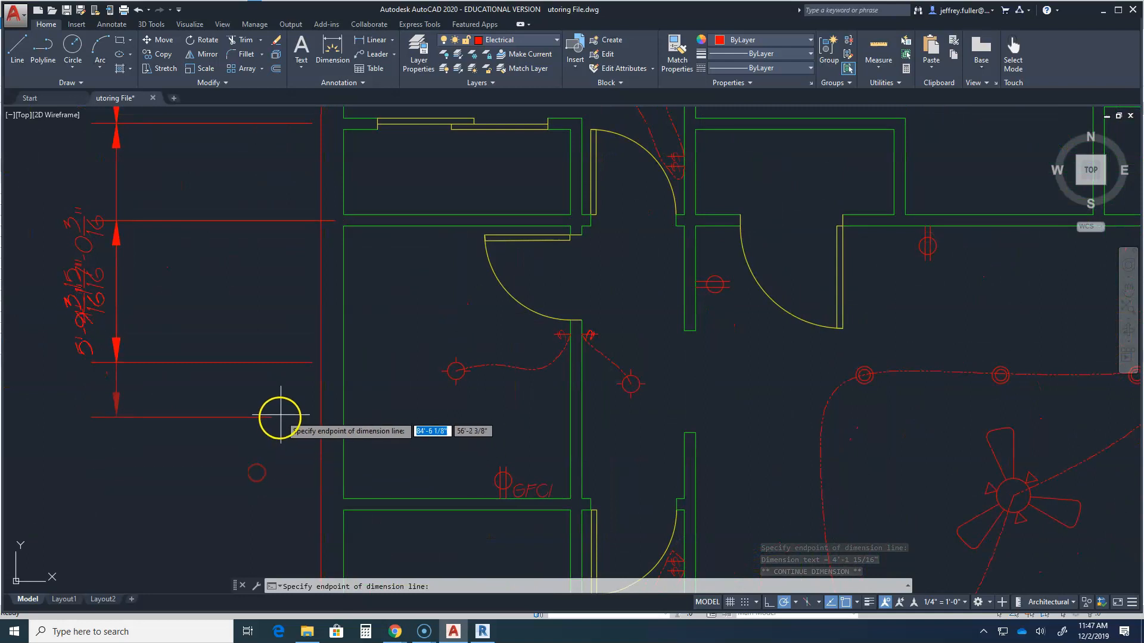
left_click(291, 363)
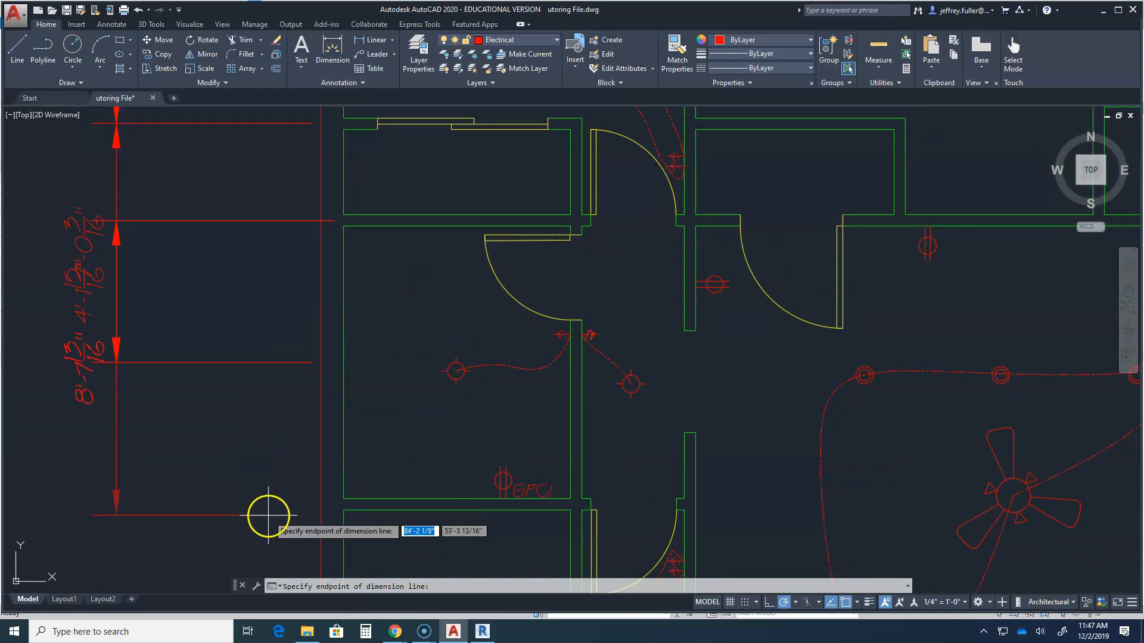
key("Escape")
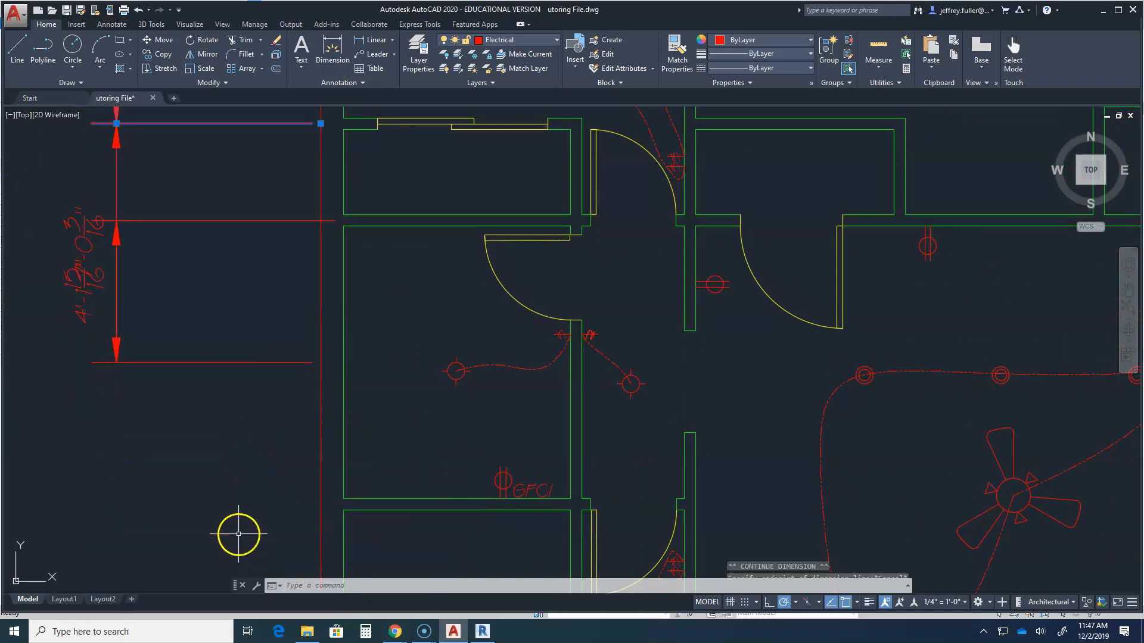
left_click(268, 362)
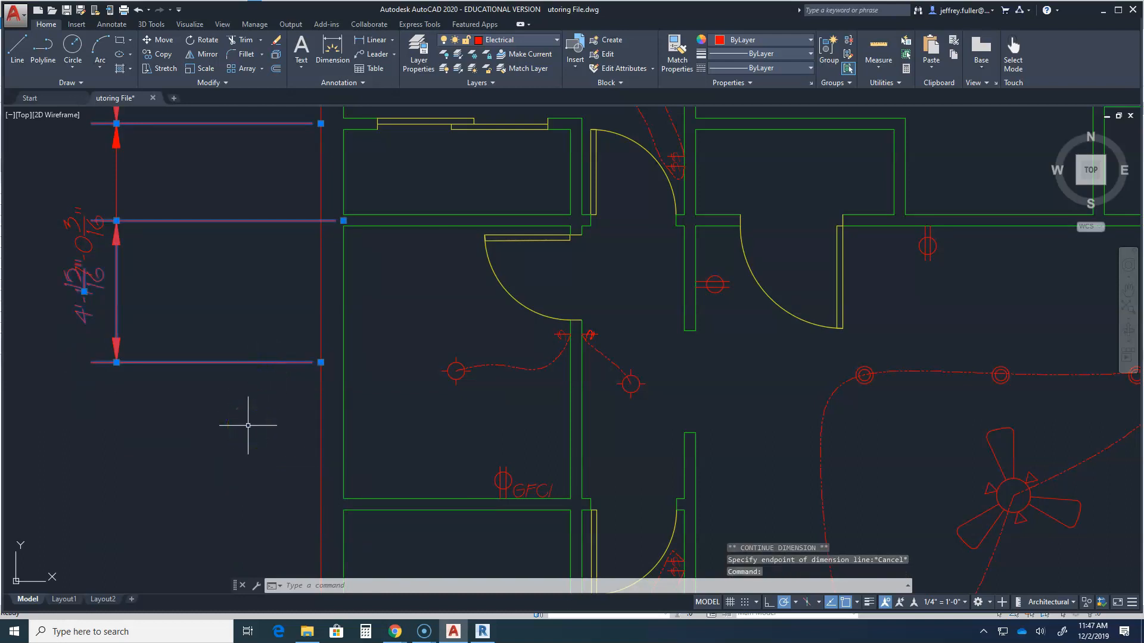
key("Escape")
key("Escape")
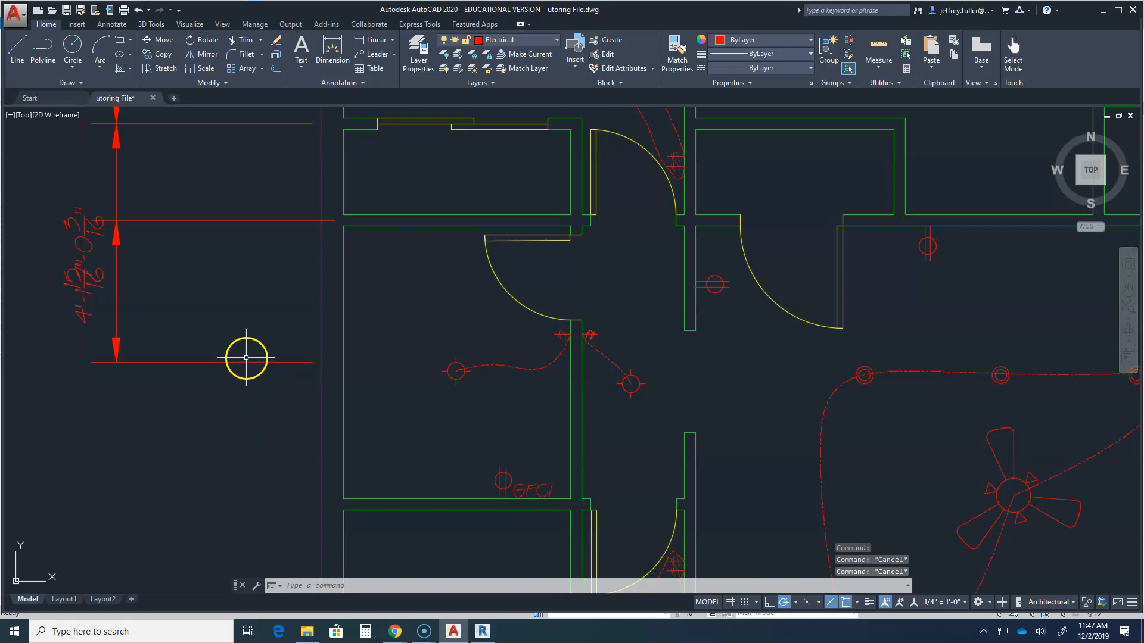
Delete the two misplaced continued dimensions below the first closet's upper wall in the left side's dimension row.
left_click(246, 361)
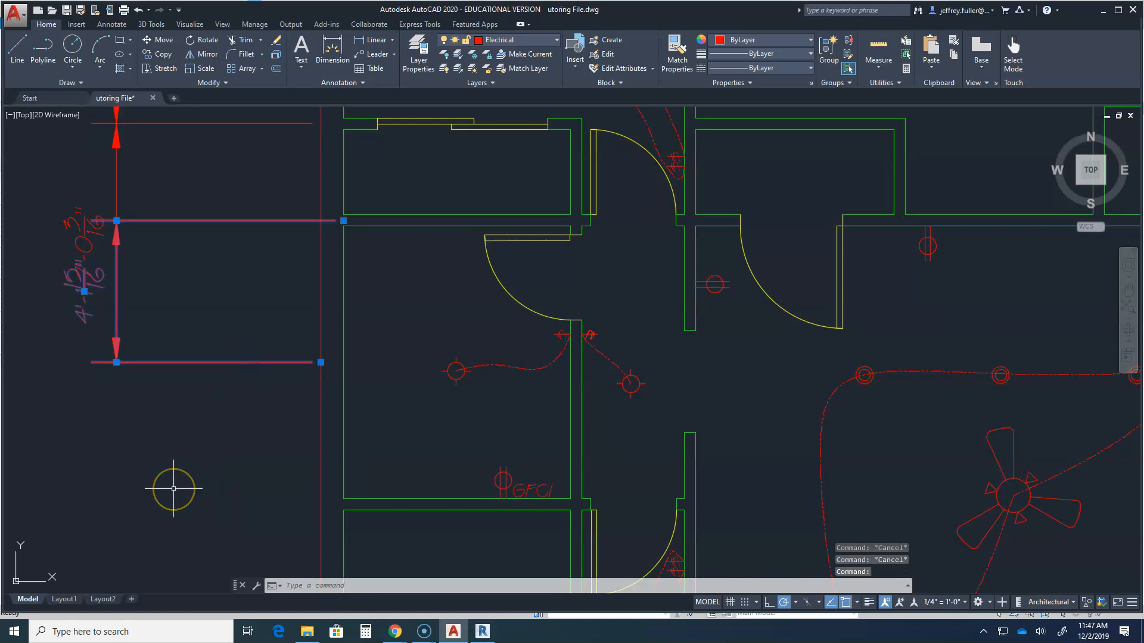
key("Delete")
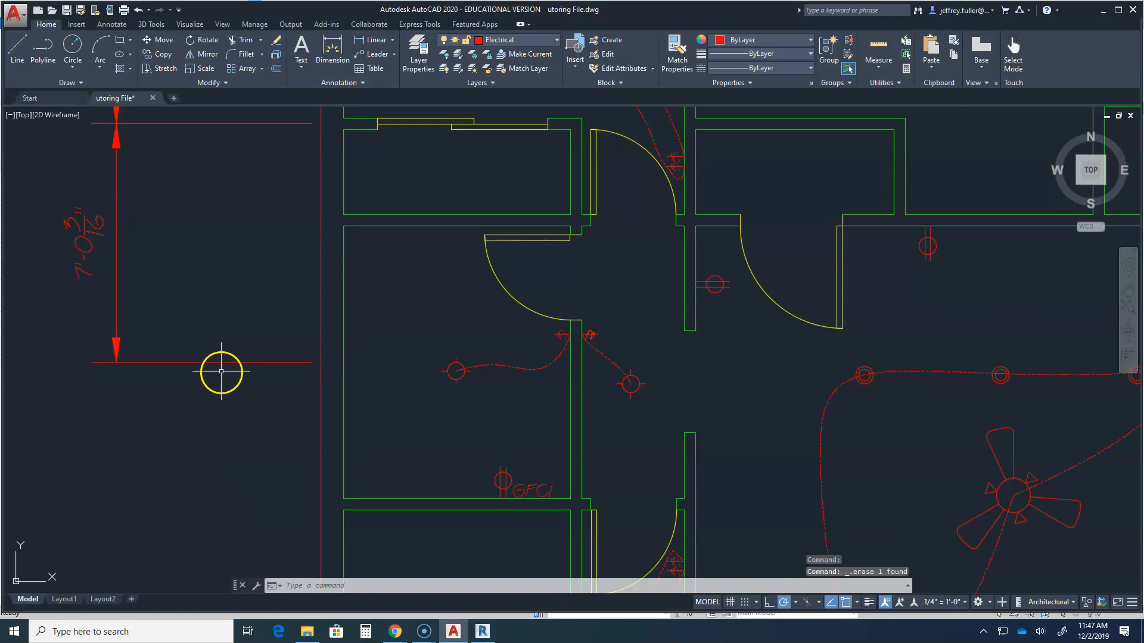
left_click(225, 362)
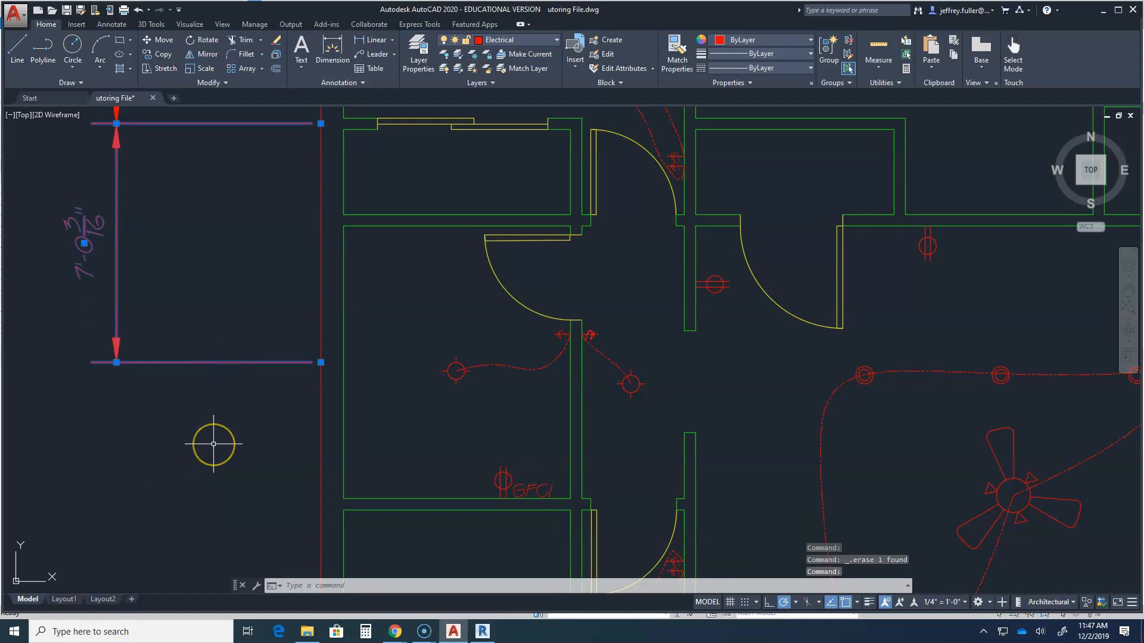
key("Delete")
Continue the left side's 6' dimension row to the centres of the first closet's lower wall and the second closet's upper wall.
middle_click_drag(202, 179, 245, 328)
left_click(163, 258)
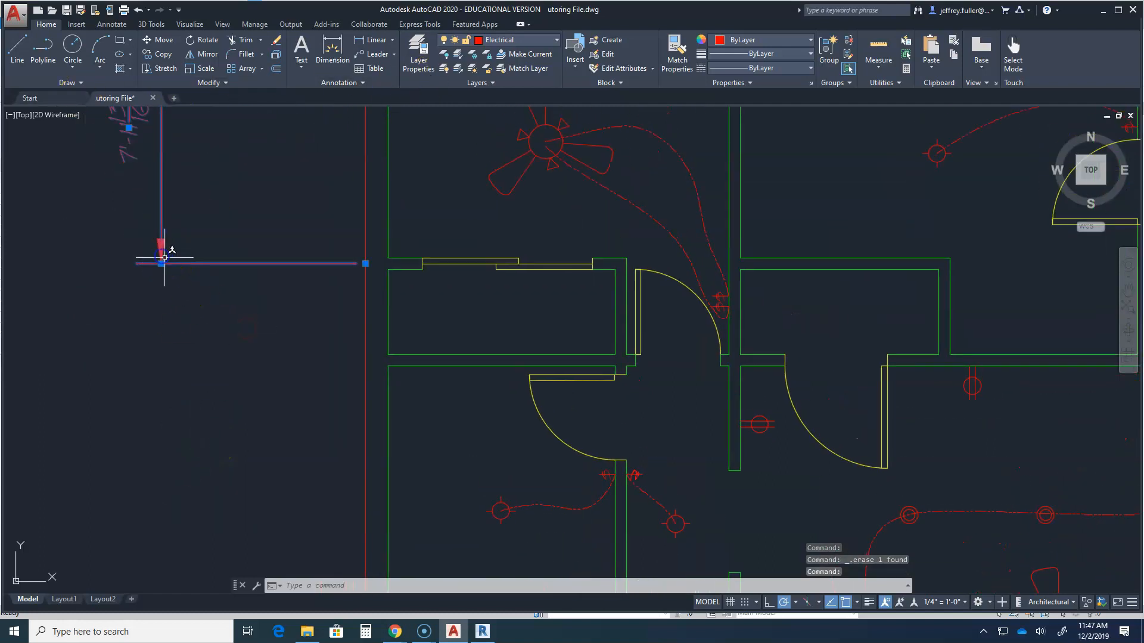
mouse_move(160, 263)
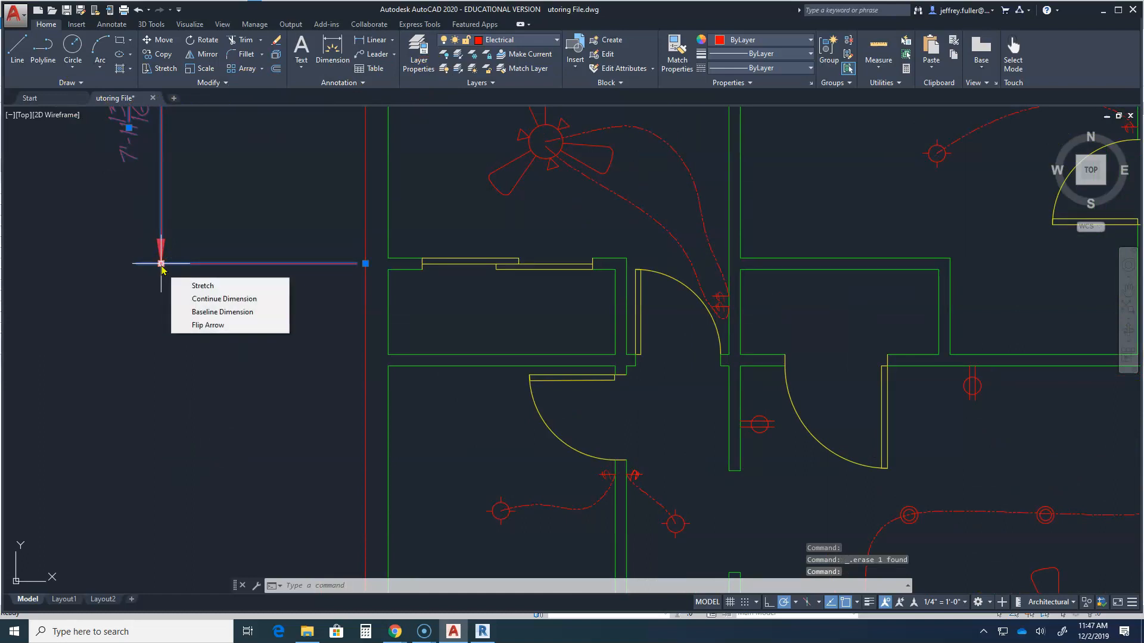
left_click(193, 296)
scroll(332, 350, "up", 8)
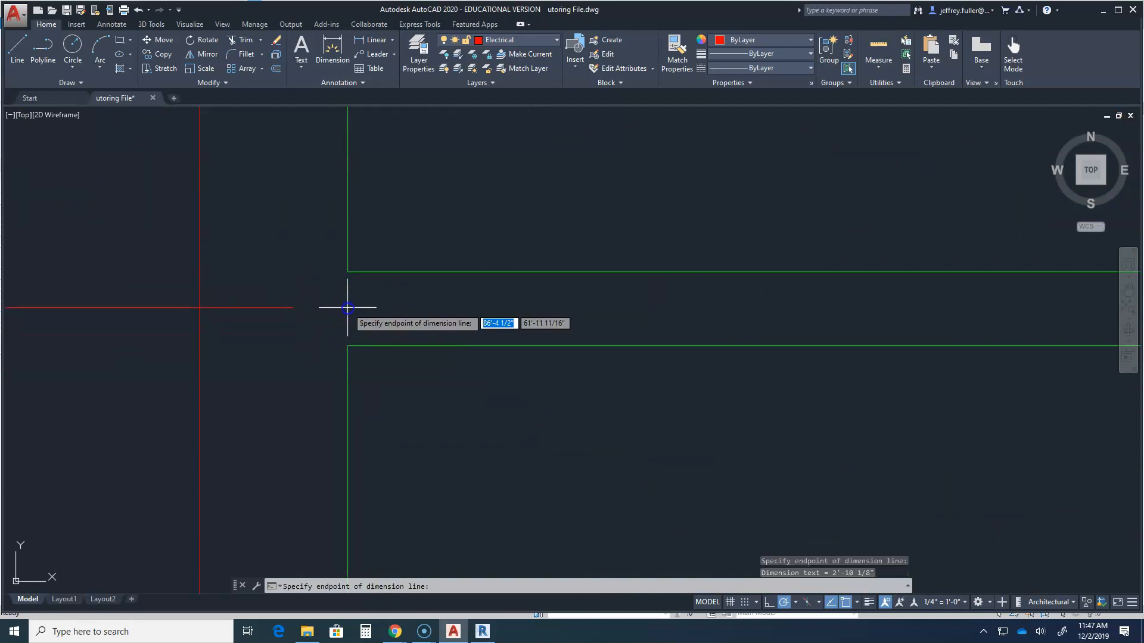
scroll(263, 389, "down", 2)
scroll(247, 416, "down", 3)
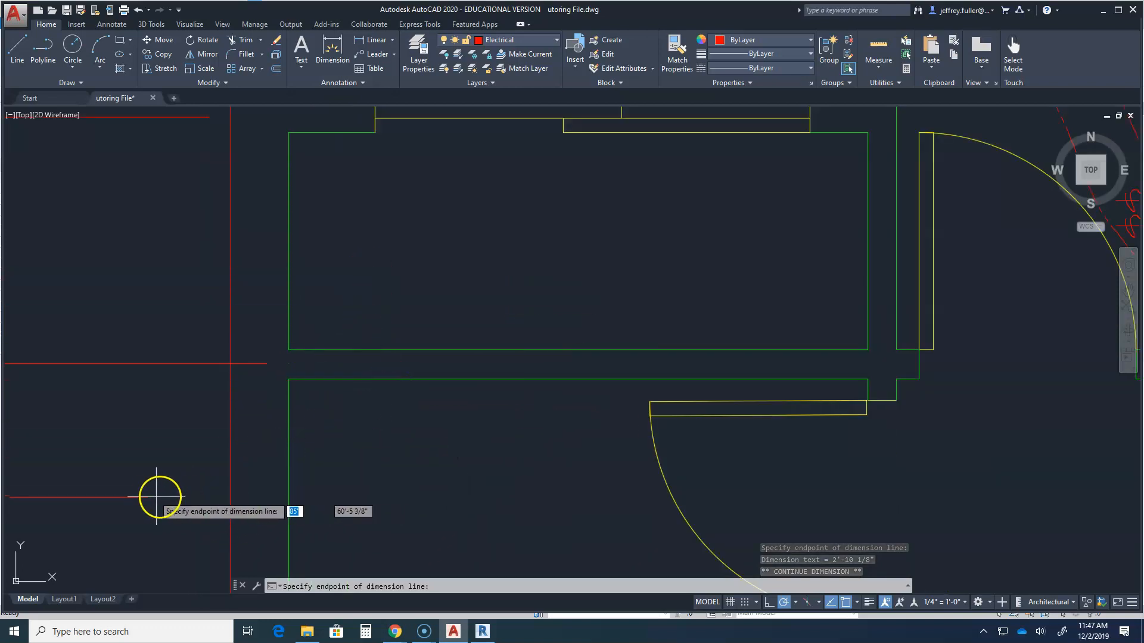
scroll(155, 492, "down", 2)
scroll(125, 531, "down", 4)
mouse_move(125, 531)
middle_mouse_down()
mouse_move(454, 326)
mouse_move(486, 290)
middle_mouse_up()
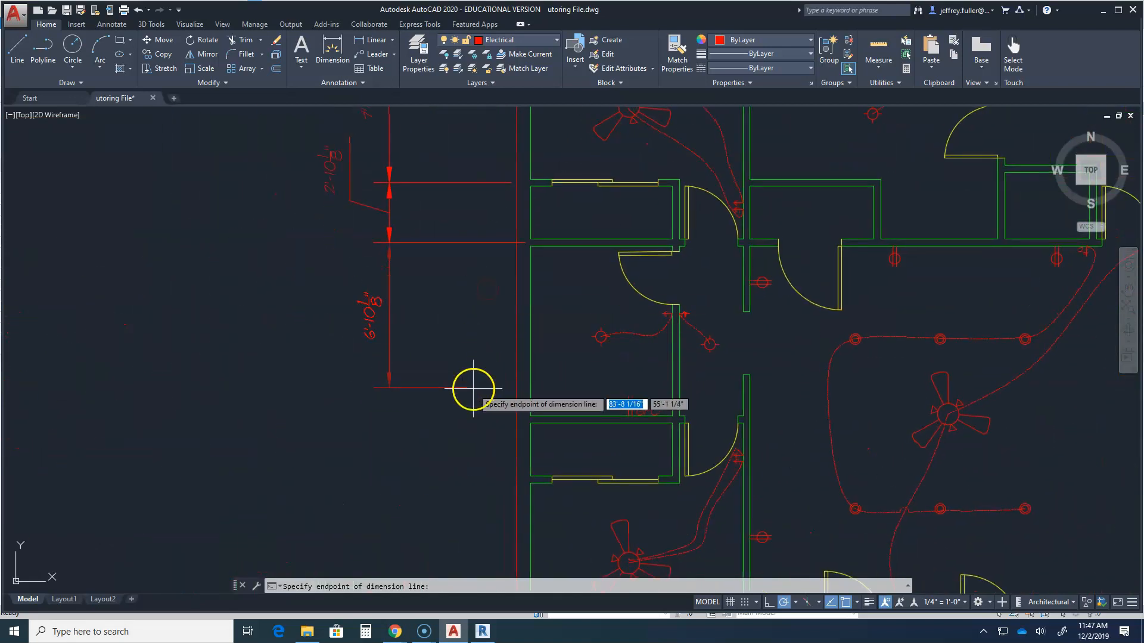
scroll(473, 390, "up", 6)
mouse_move(480, 480)
middle_mouse_down()
mouse_move(352, 383)
mouse_move(243, 370)
middle_mouse_up()
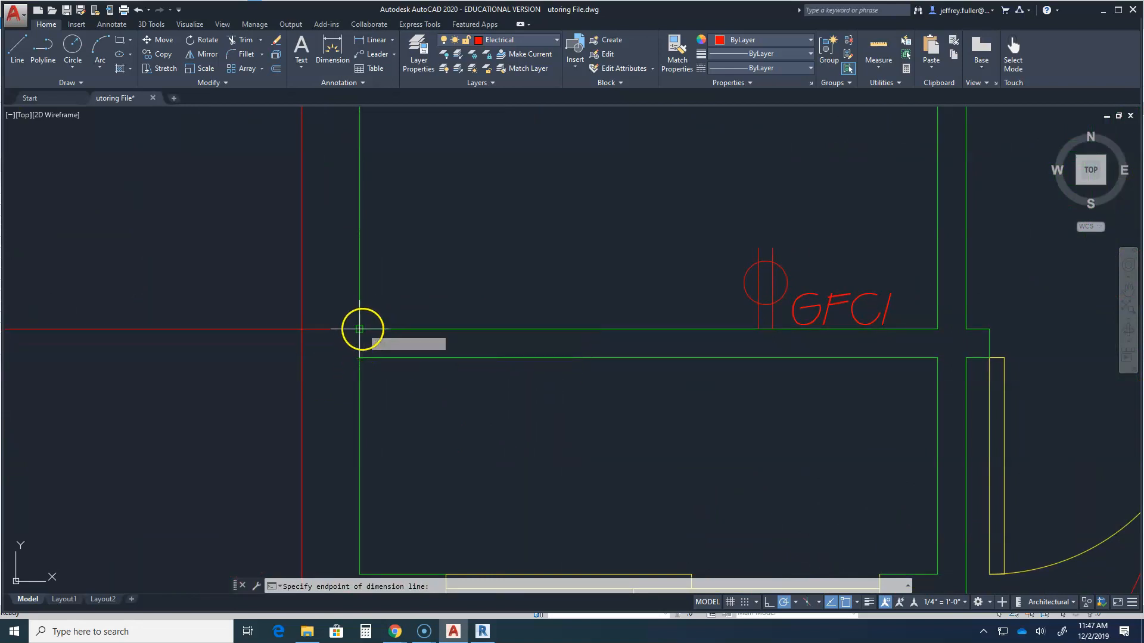
left_click(360, 341)
Continue the left side's dimension row down to the centre of the second closet's lower wall.
scroll(238, 465, "down", 5)
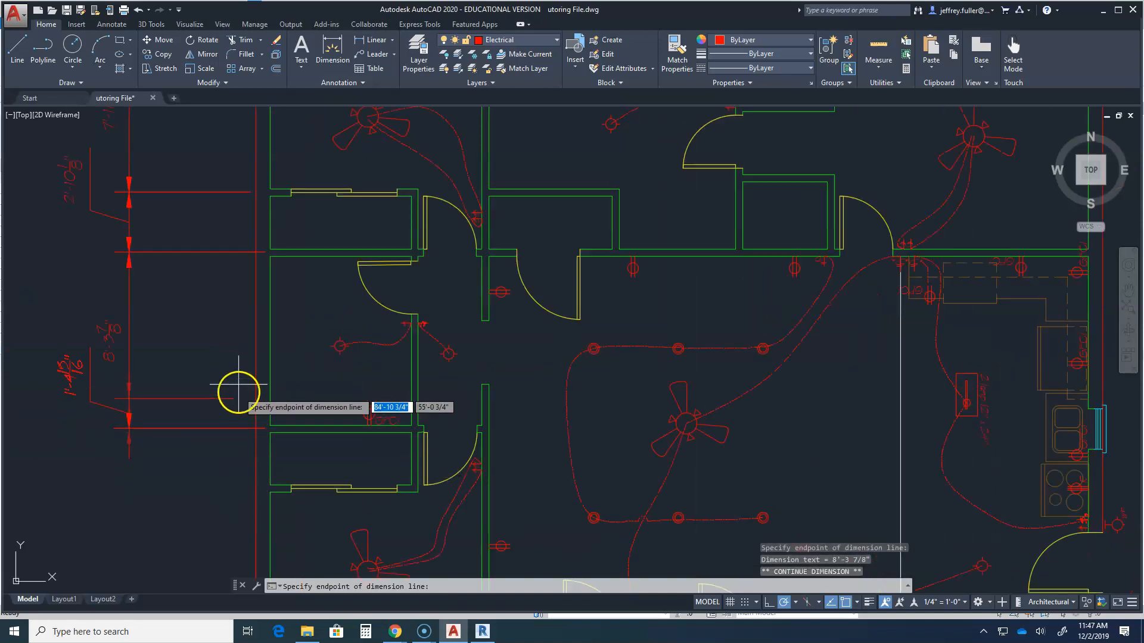
middle_click_drag(224, 544, 317, 296)
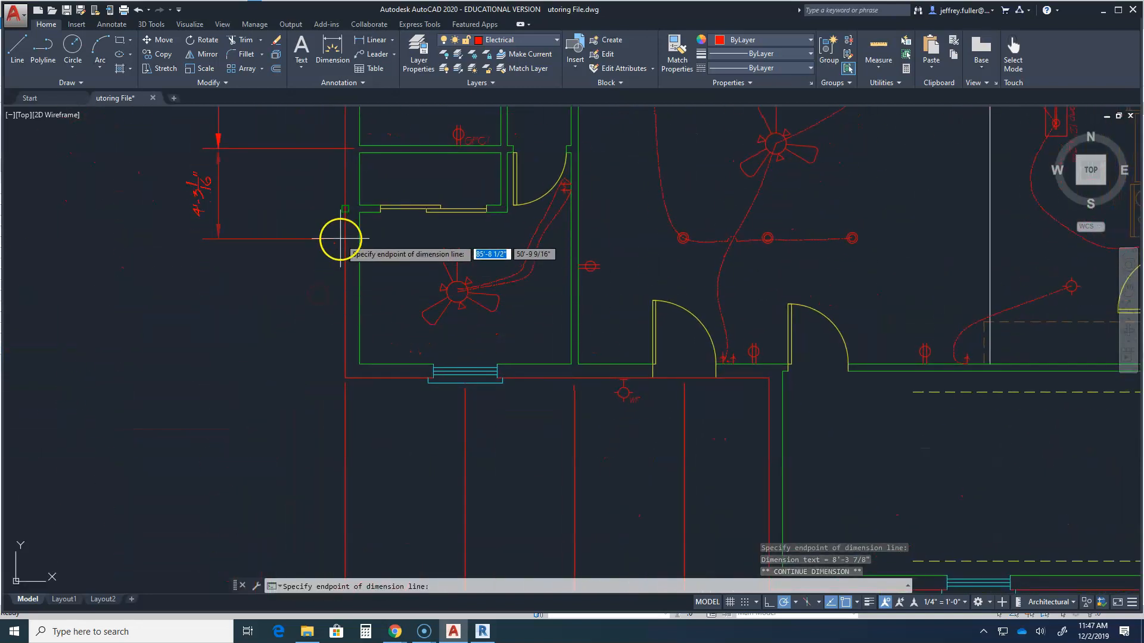
scroll(340, 238, "up", 4)
left_click(375, 189)
Continue the left side's dimension row to the house's lower-left exterior corner and the lower-left corner of the projecting front room, ending the row.
scroll(325, 426, "down", 8)
scroll(334, 365, "up", 4)
left_click(278, 280)
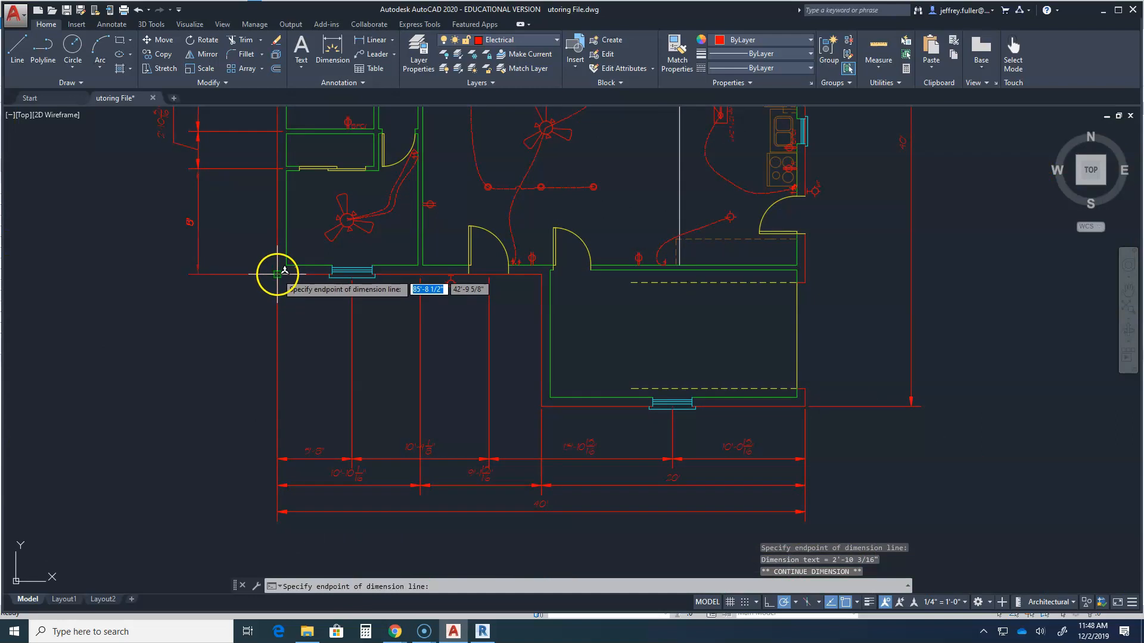
left_click(540, 406)
key("Escape")
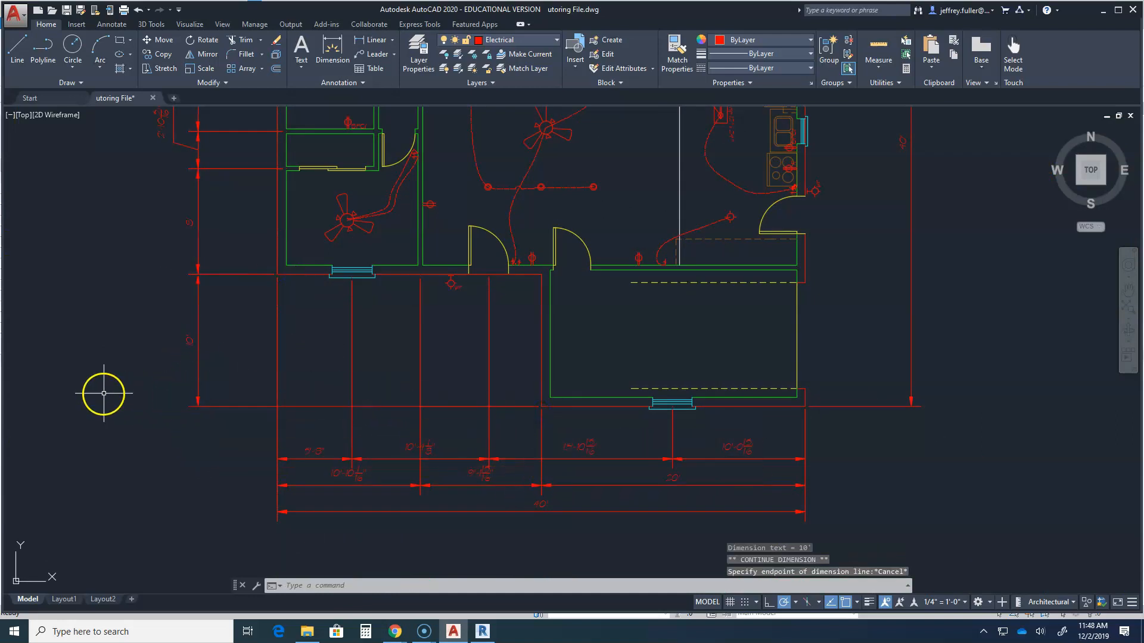
key("Escape")
Stretch the extension-line origins of both dimensions meeting at the first closet's lower wall out to the left exterior wall face.
scroll(103, 394, "down", 6)
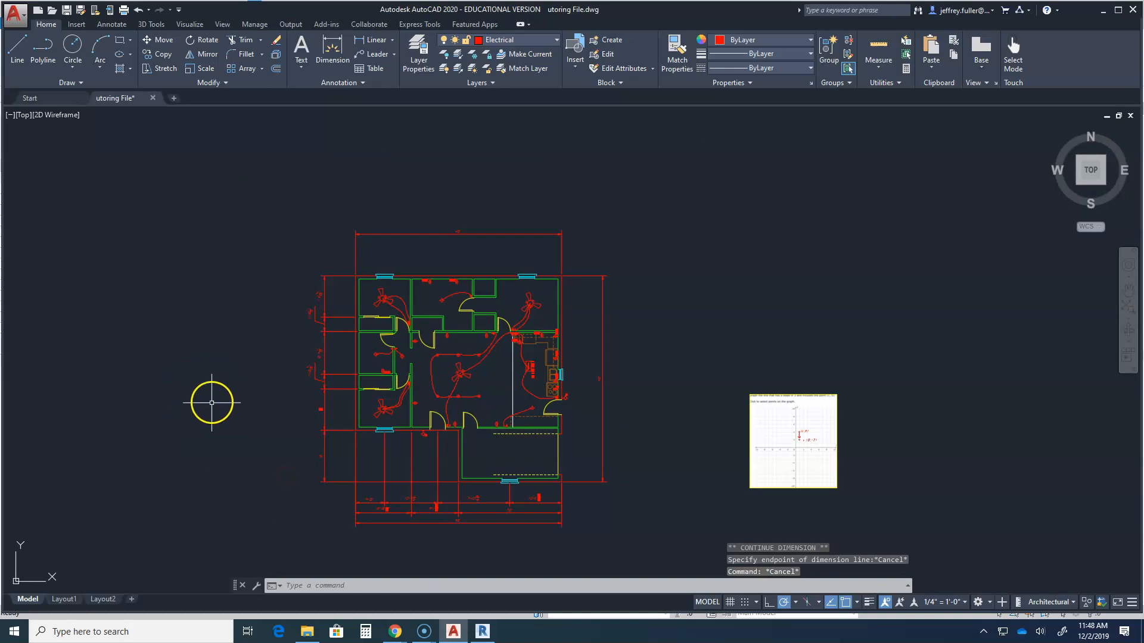
scroll(440, 410, "up", 2)
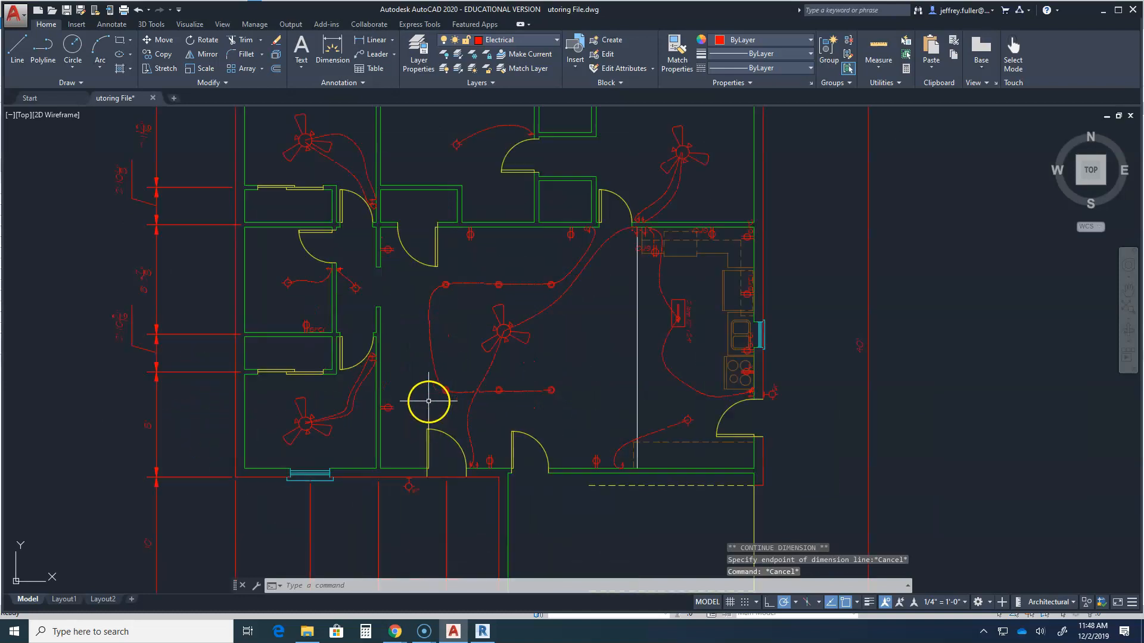
scroll(227, 197, "up", 3)
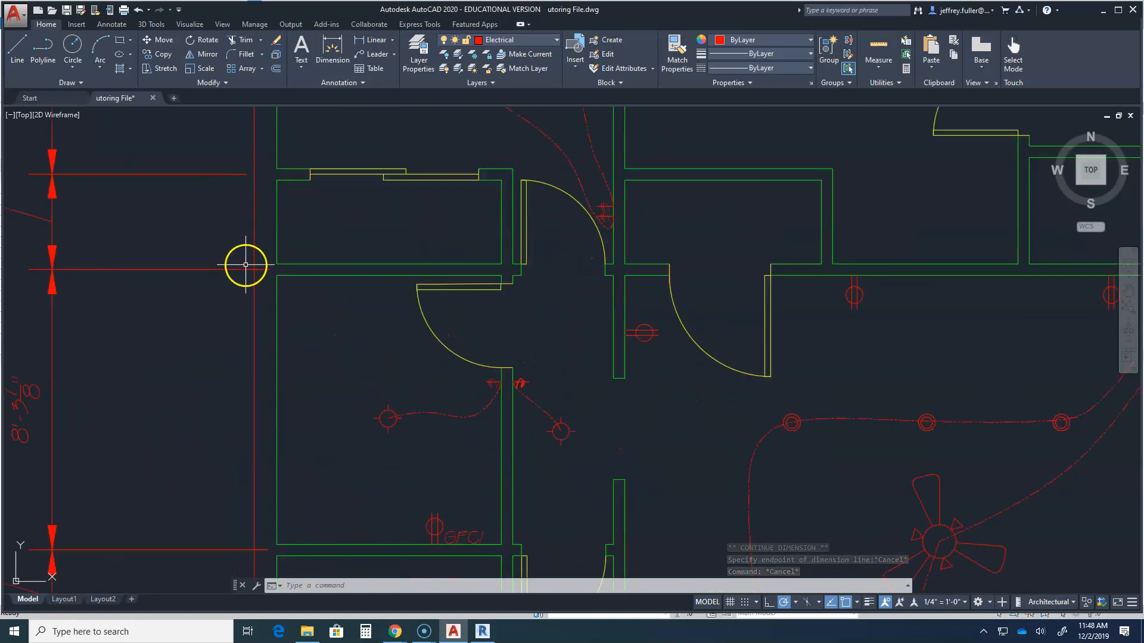
left_click(266, 270)
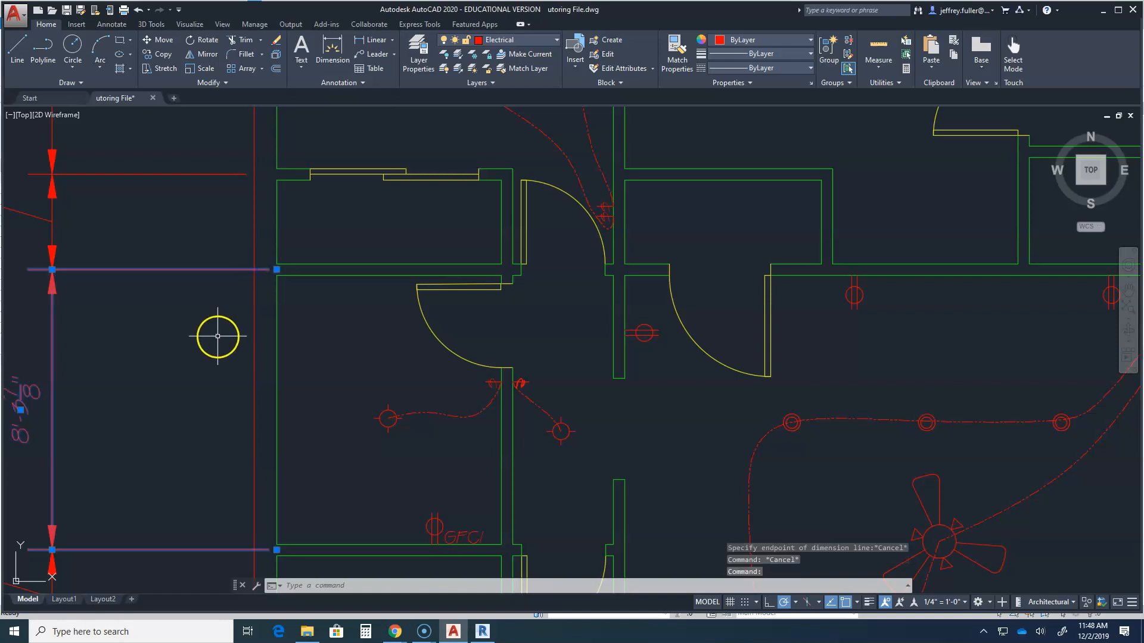
left_click(276, 269)
left_click(254, 269)
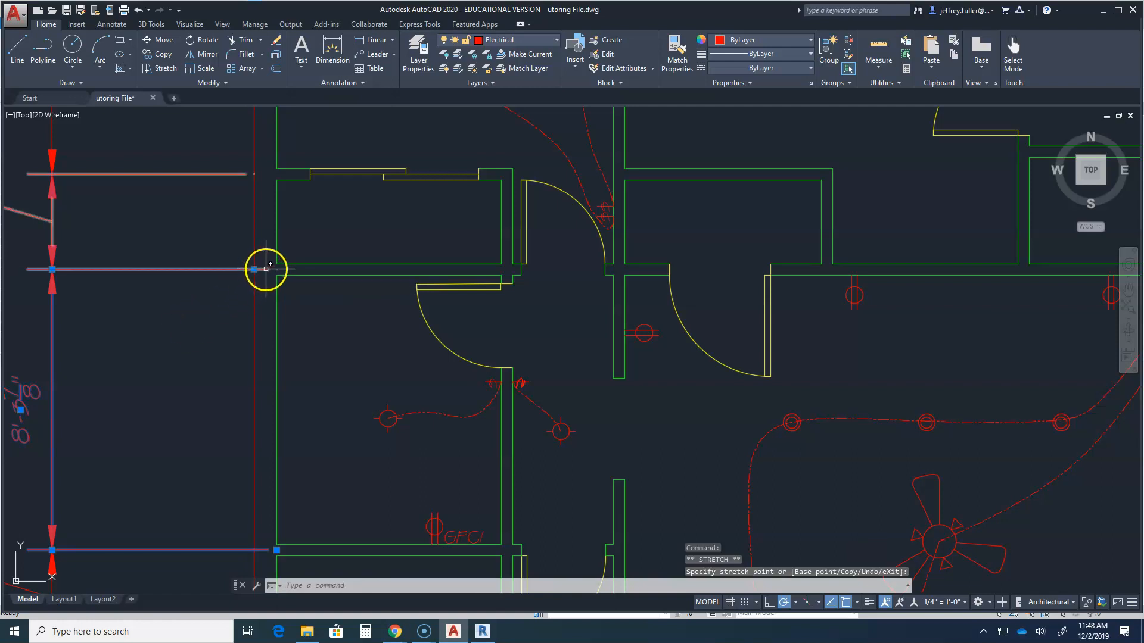
left_click(276, 269)
left_click(277, 269)
left_click(255, 269)
scroll(222, 368, "down", 3)
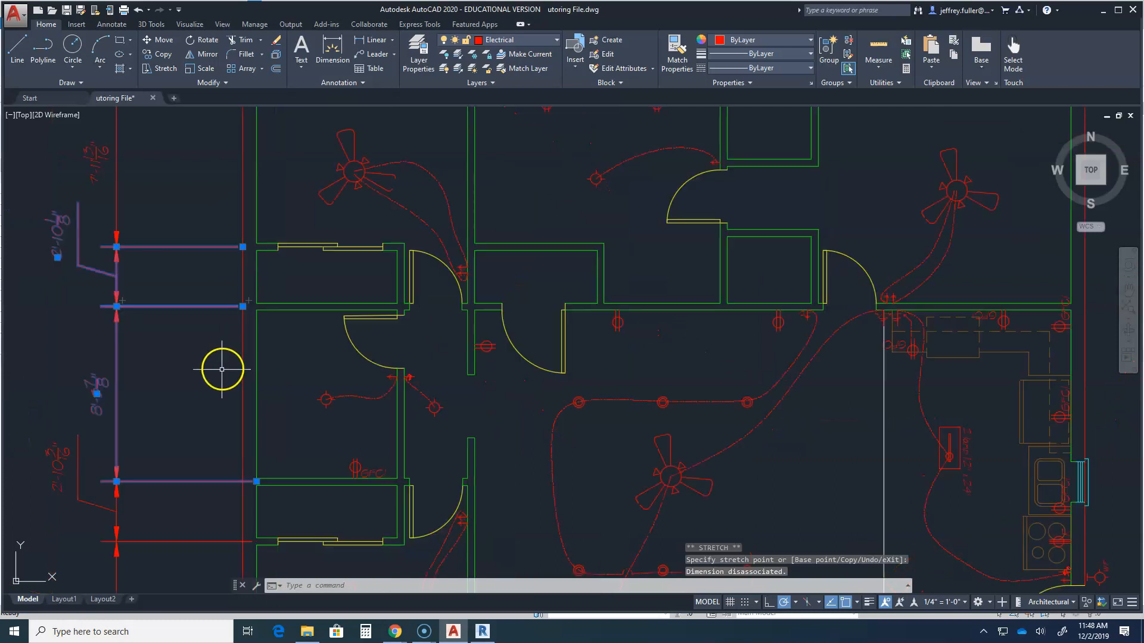
left_click(228, 376)
left_click(235, 341)
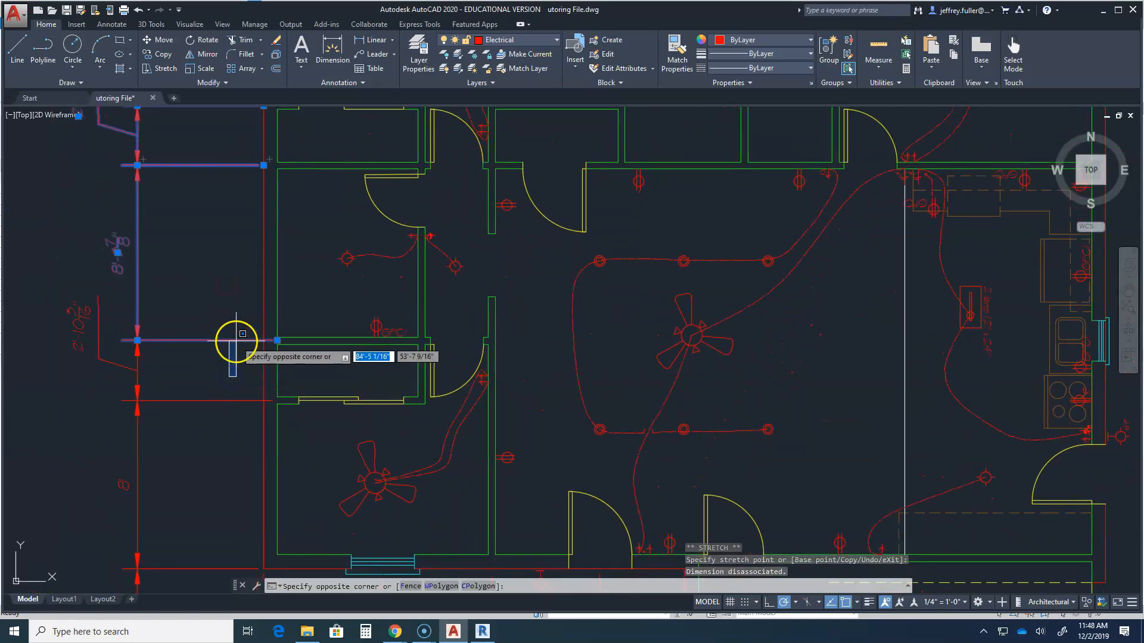
key("Escape")
key("Escape")
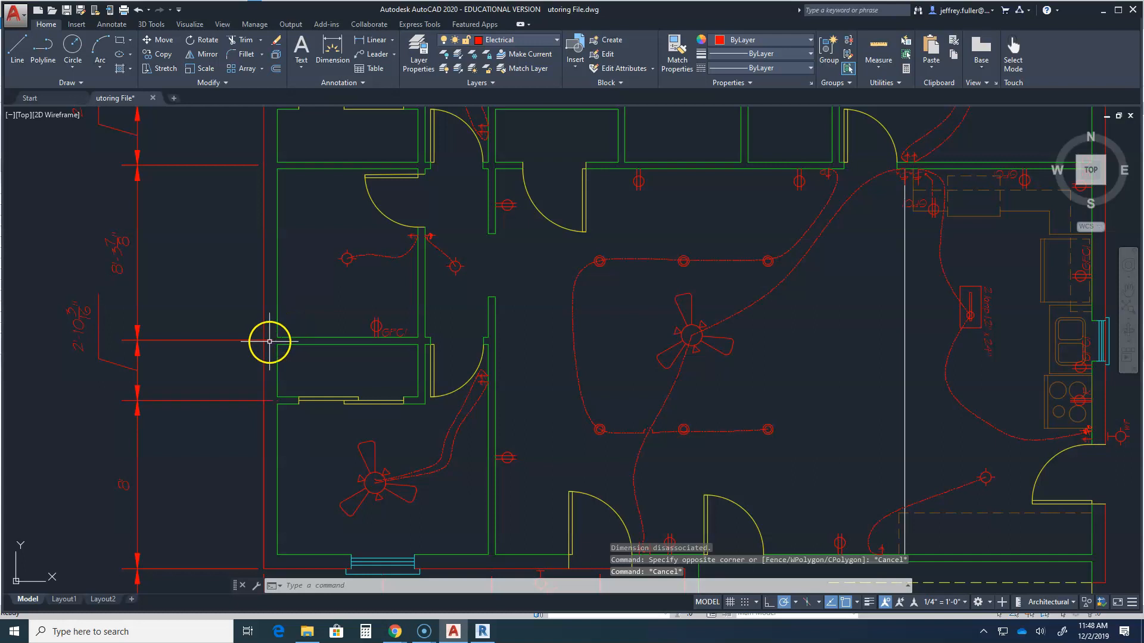
Stretch the extension-line origins of both dimensions meeting at the second closet's upper wall out to the left exterior wall face.
left_click(270, 338)
scroll(273, 346, "up", 4)
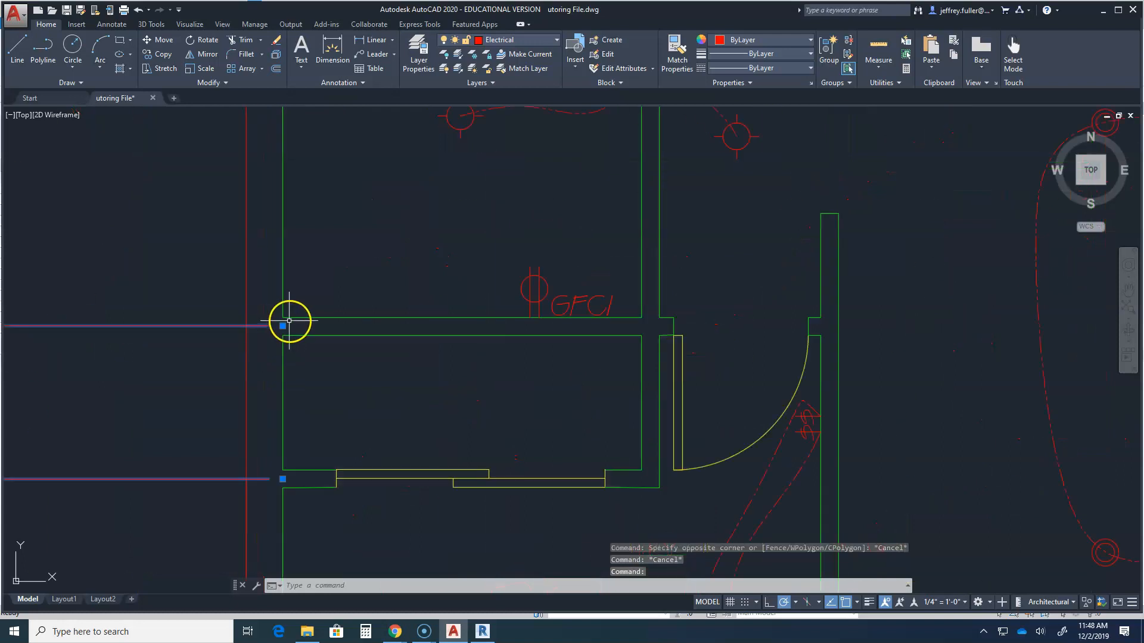
left_click(282, 326)
left_click(246, 325)
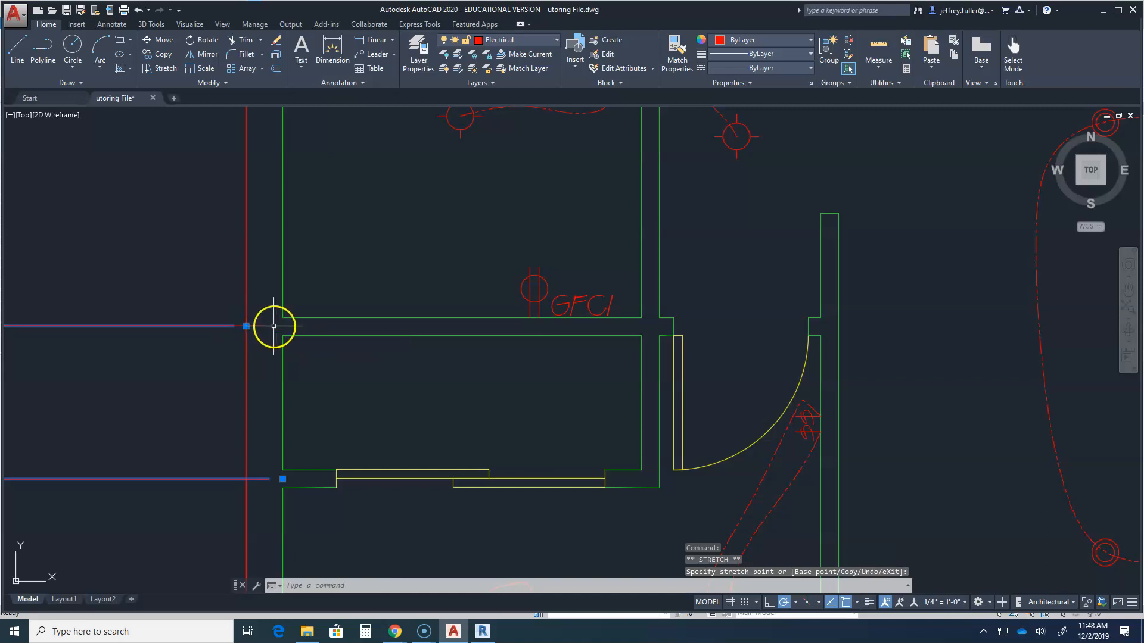
left_click(265, 326)
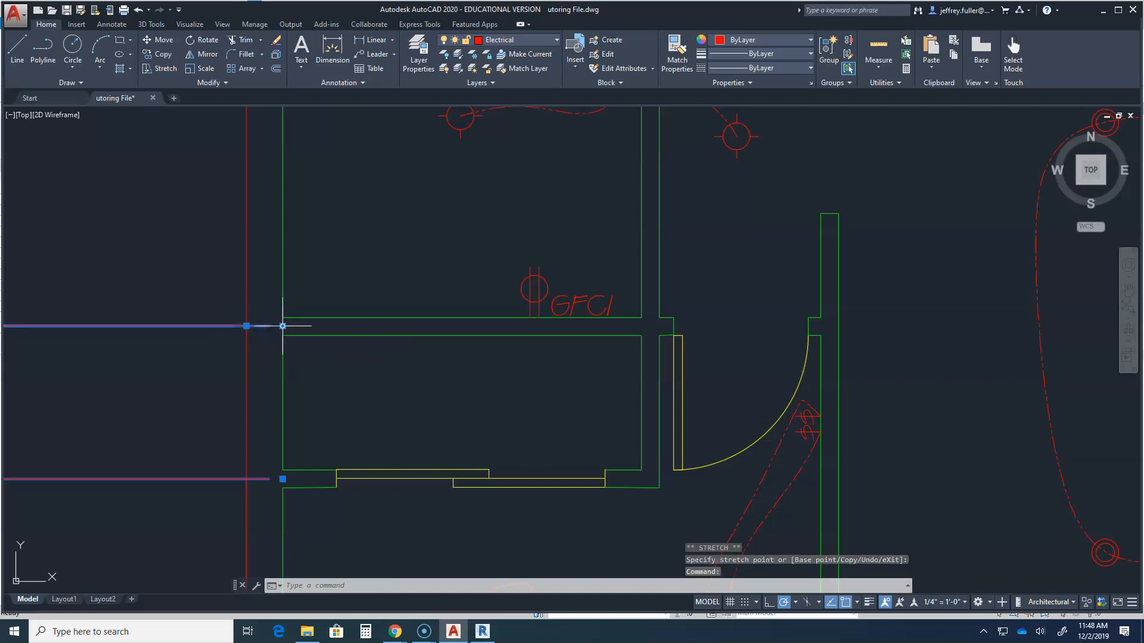
left_click(282, 325)
left_click(246, 325)
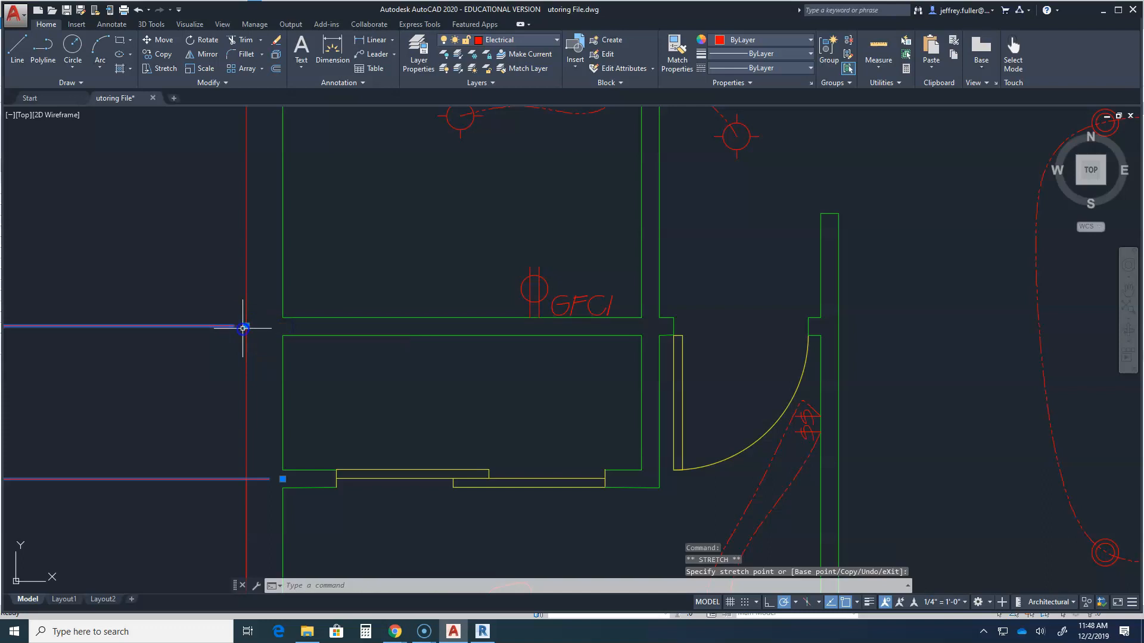
key("Escape")
Stretch the extension-line origins of both dimensions meeting at the second closet's lower wall out to the left exterior wall face.
scroll(169, 426, "down", 3)
middle_click_drag(176, 416, 273, 255)
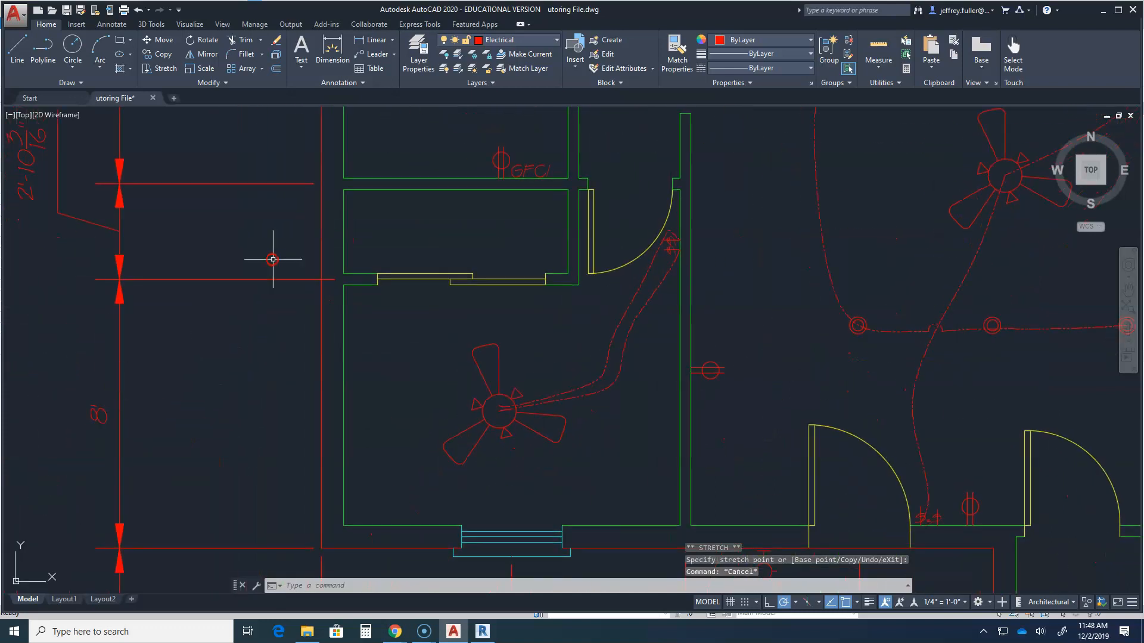
left_click(301, 278)
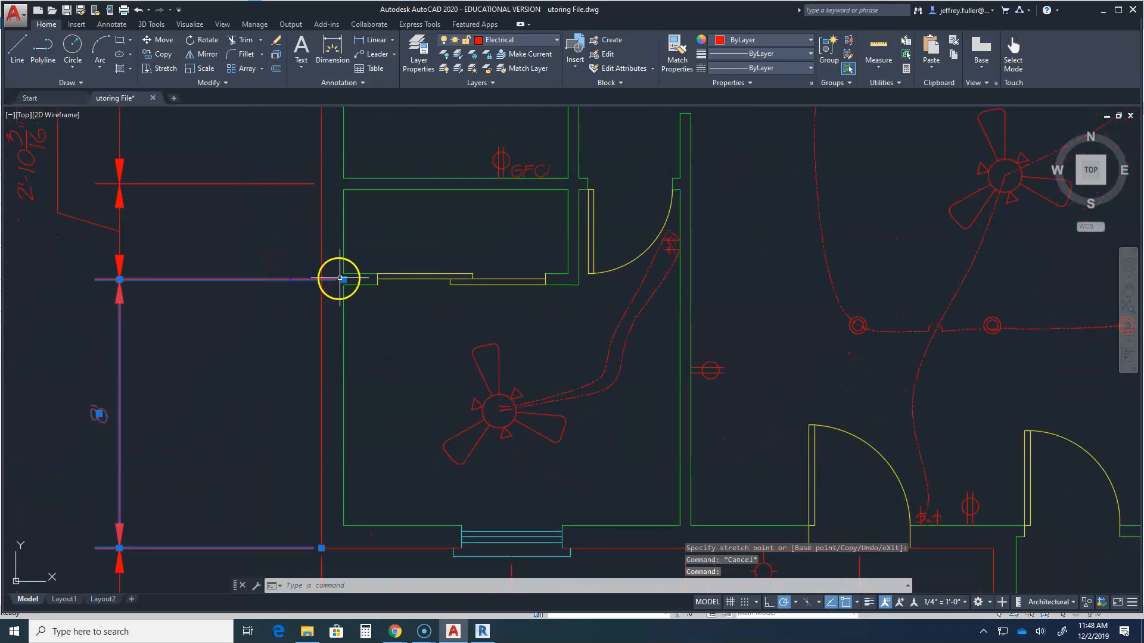
left_click(344, 279)
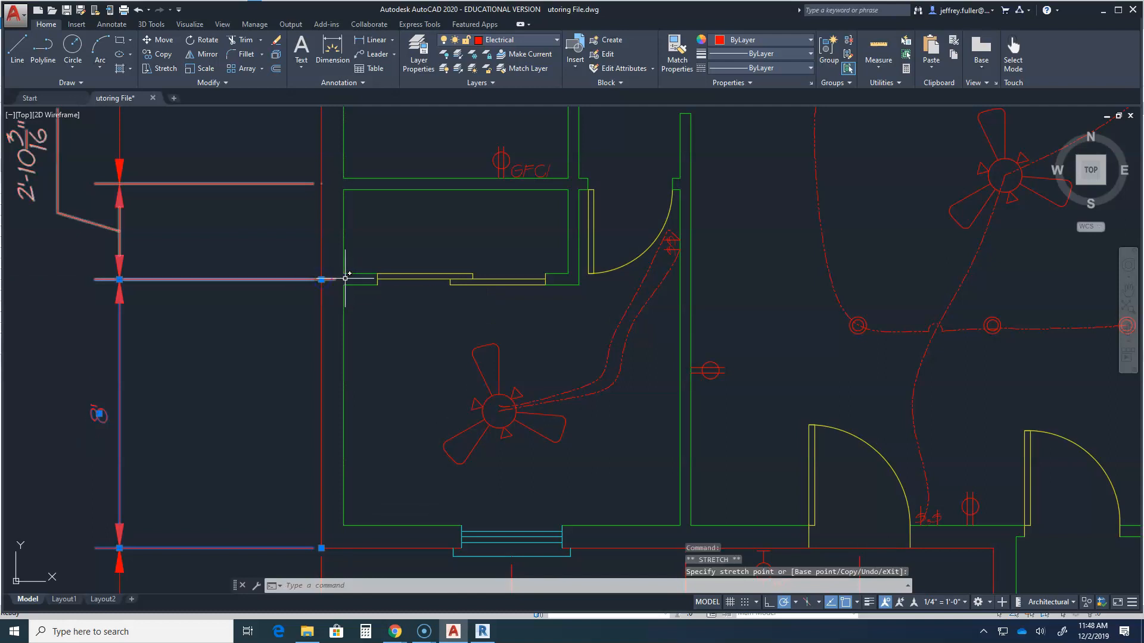
left_click(344, 279)
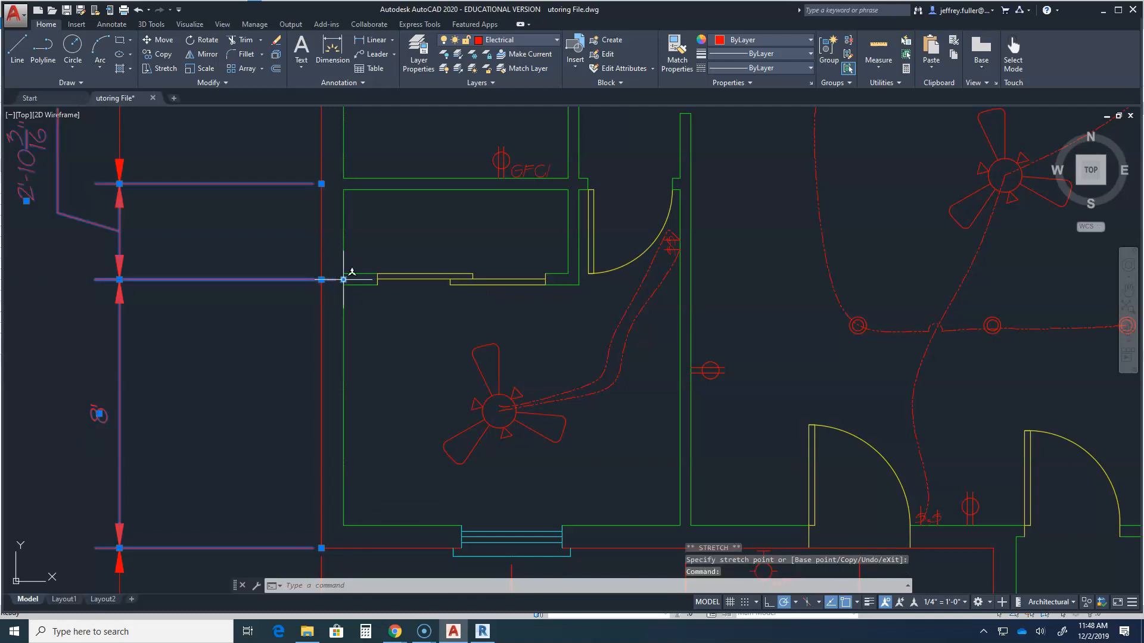
left_click(343, 279)
scroll(286, 335, "down", 4)
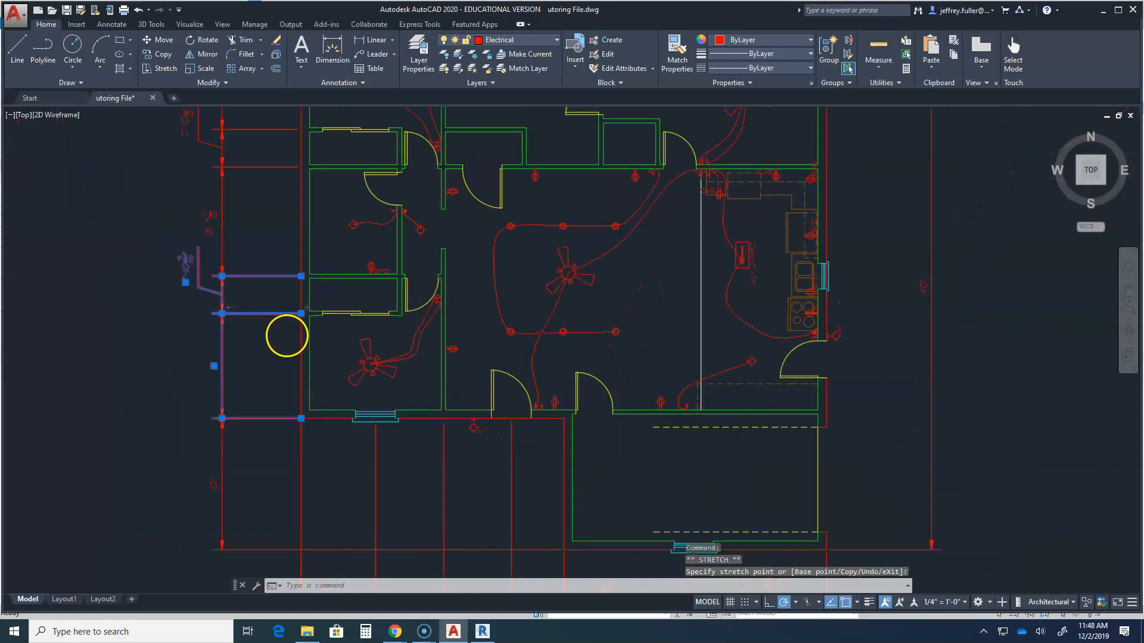
scroll(287, 335, "down", 5)
scroll(275, 327, "up", 8)
key("Escape")
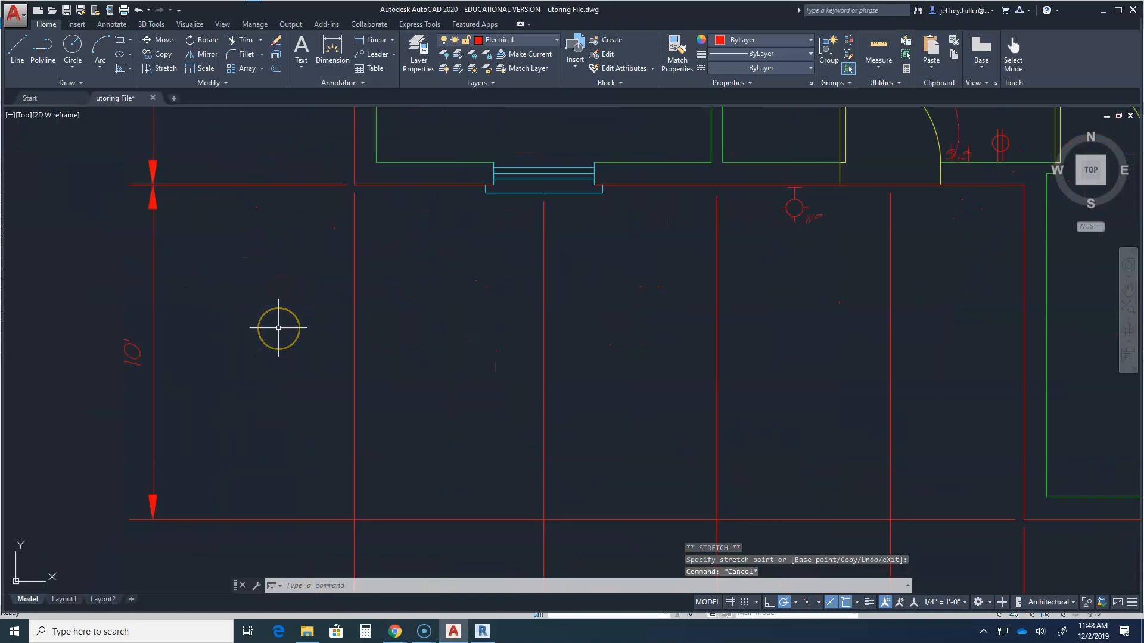
Delete the overall horizontal dimension above the plan's upper exterior wall.
scroll(273, 503, "down", 7)
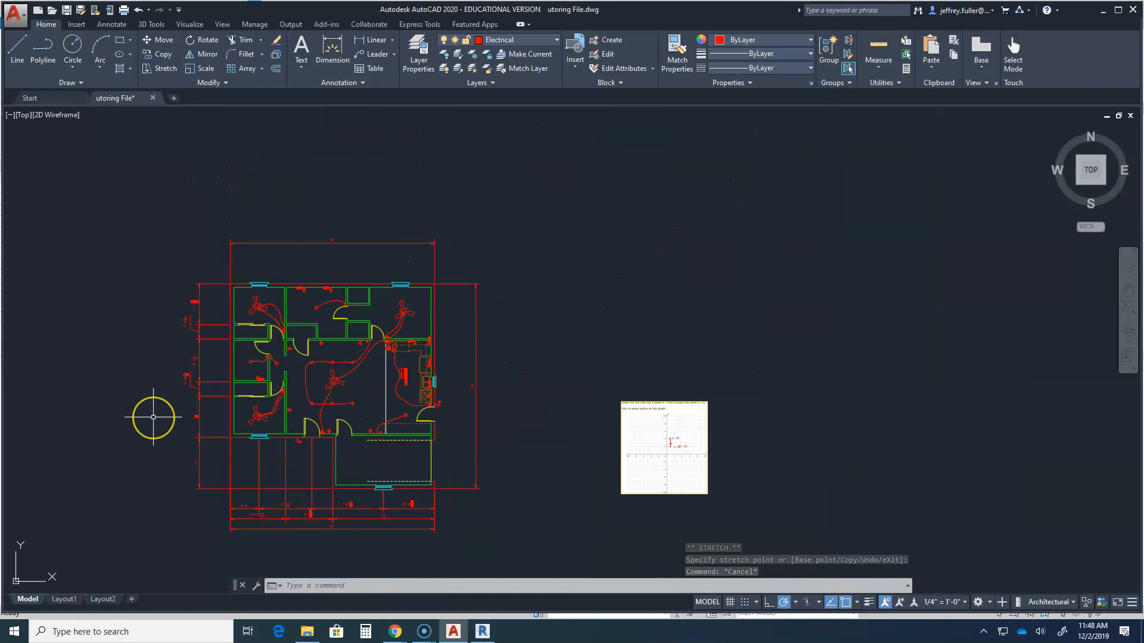
middle_click_drag(171, 388, 92, 398)
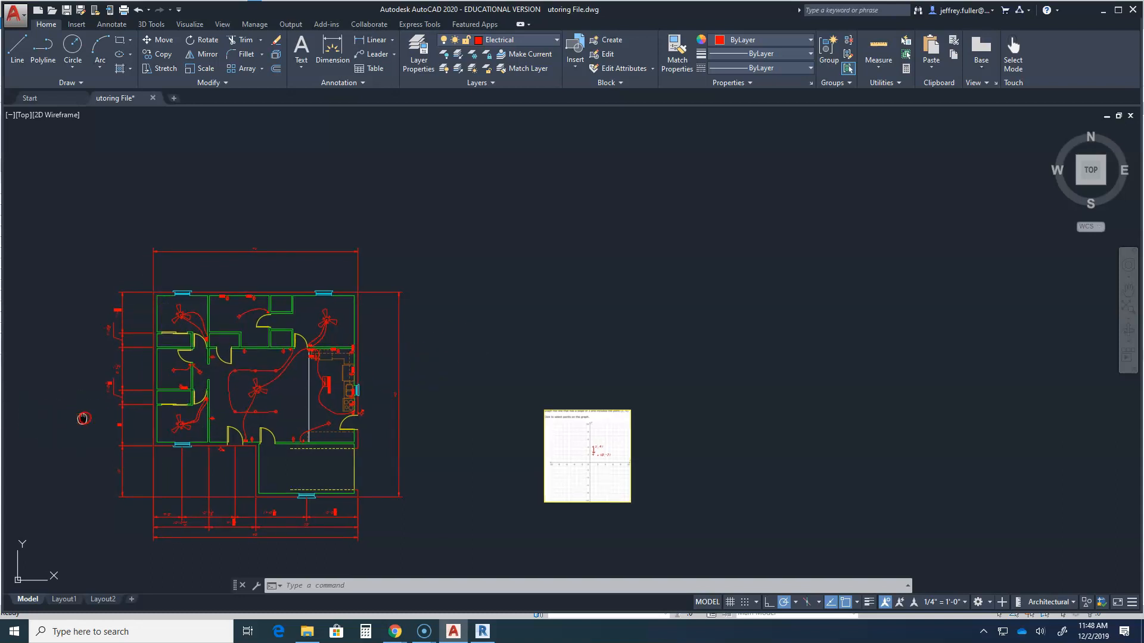
middle_click_drag(86, 422, 209, 333)
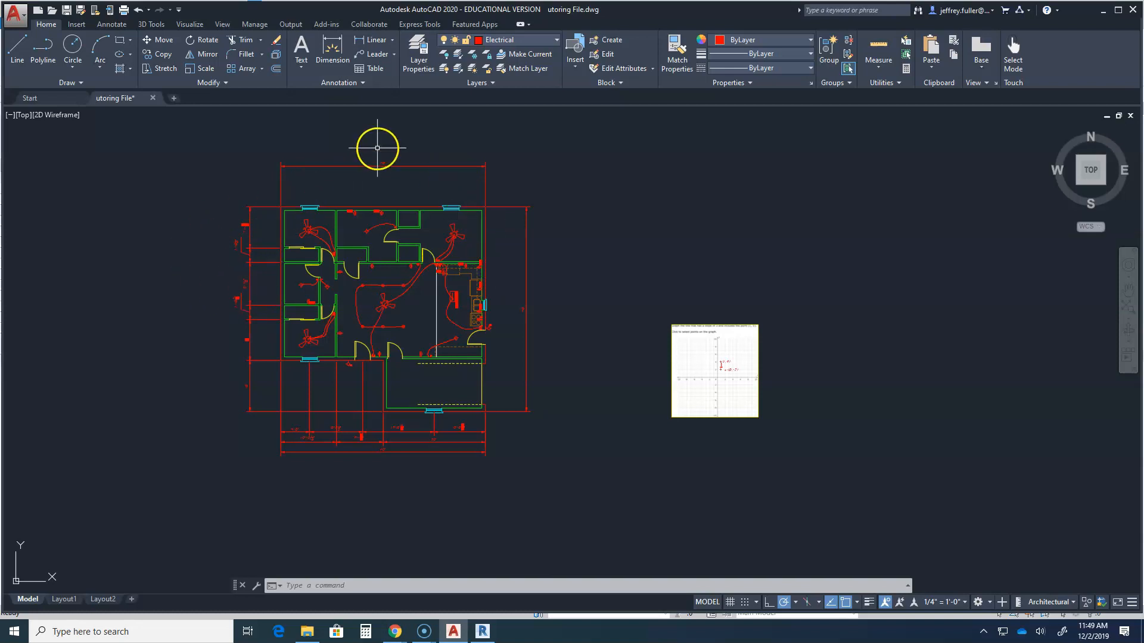
left_click(387, 168)
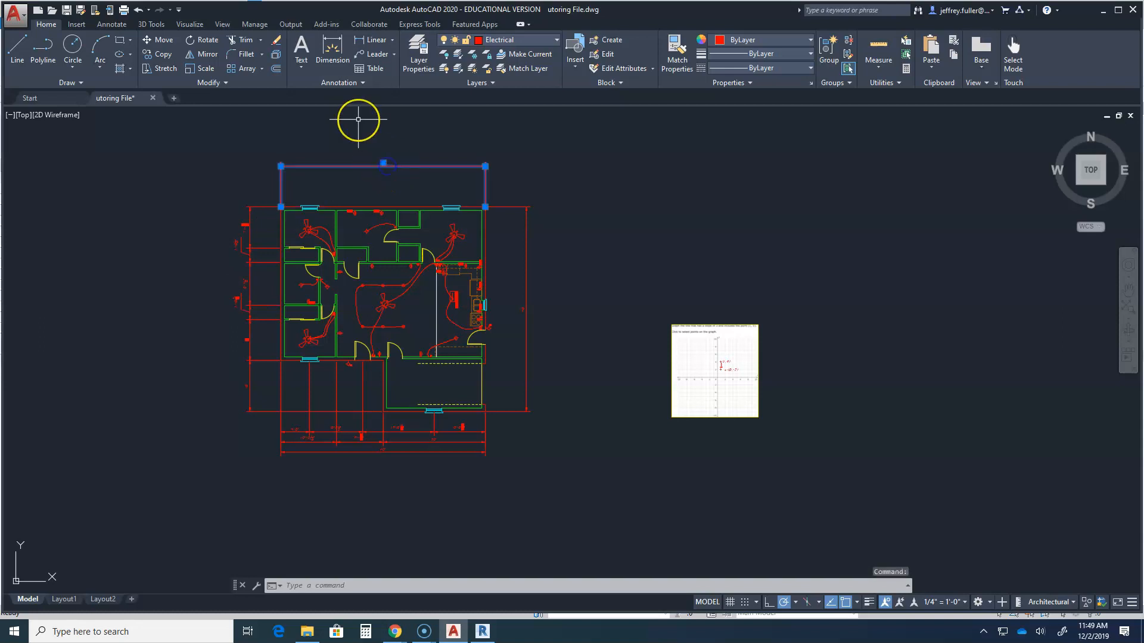
key("Delete")
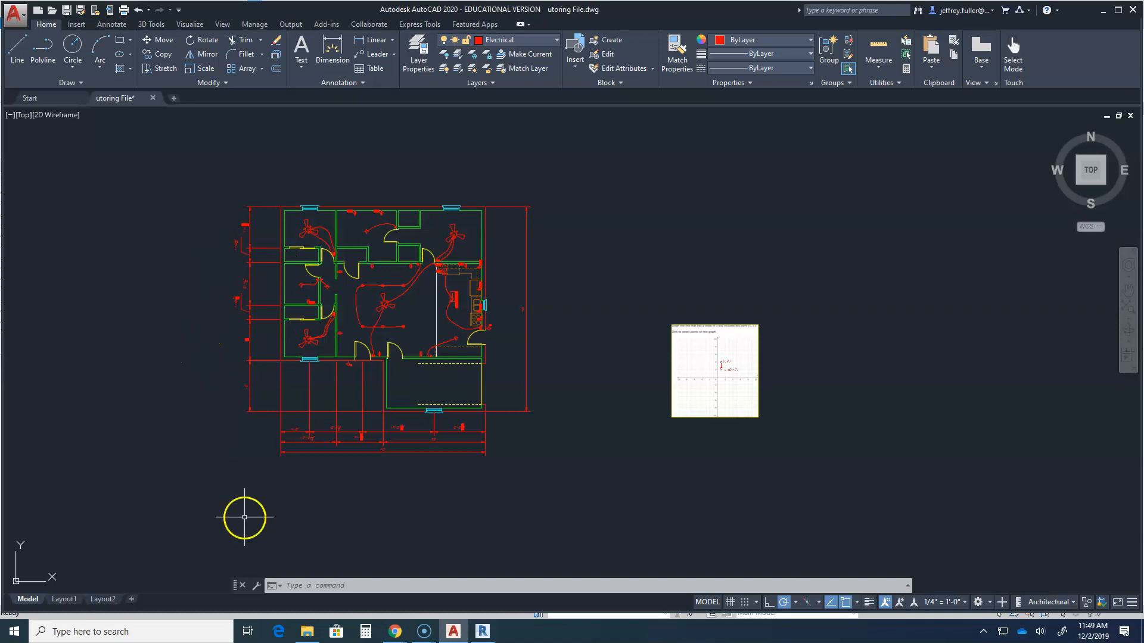
scroll(246, 471, "down", 4)
middle_click_drag(222, 470, 281, 409)
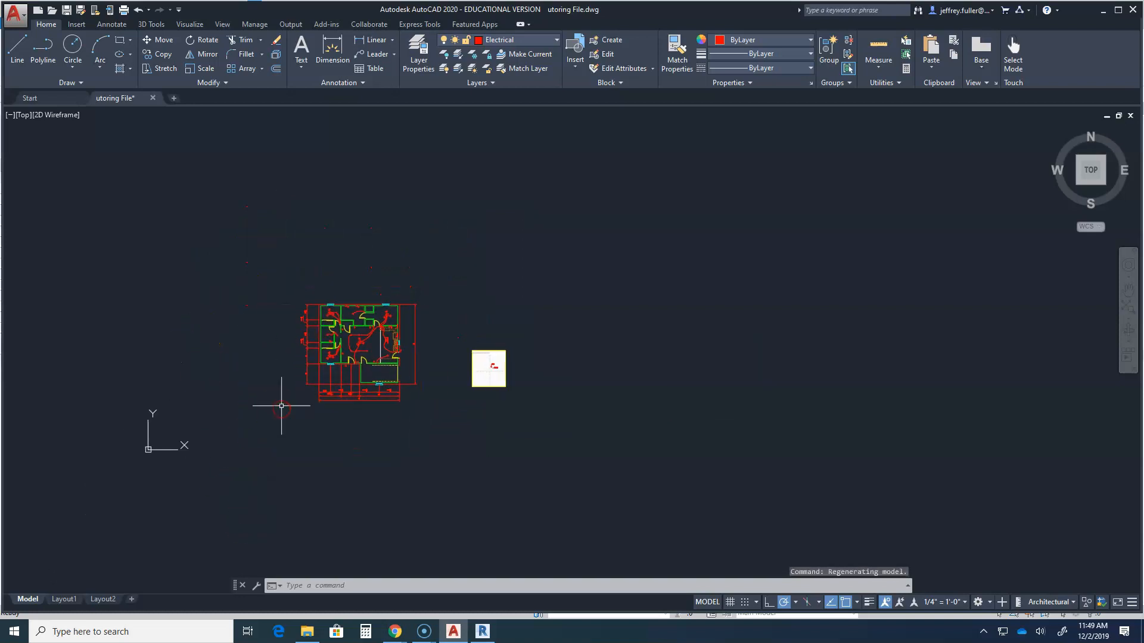